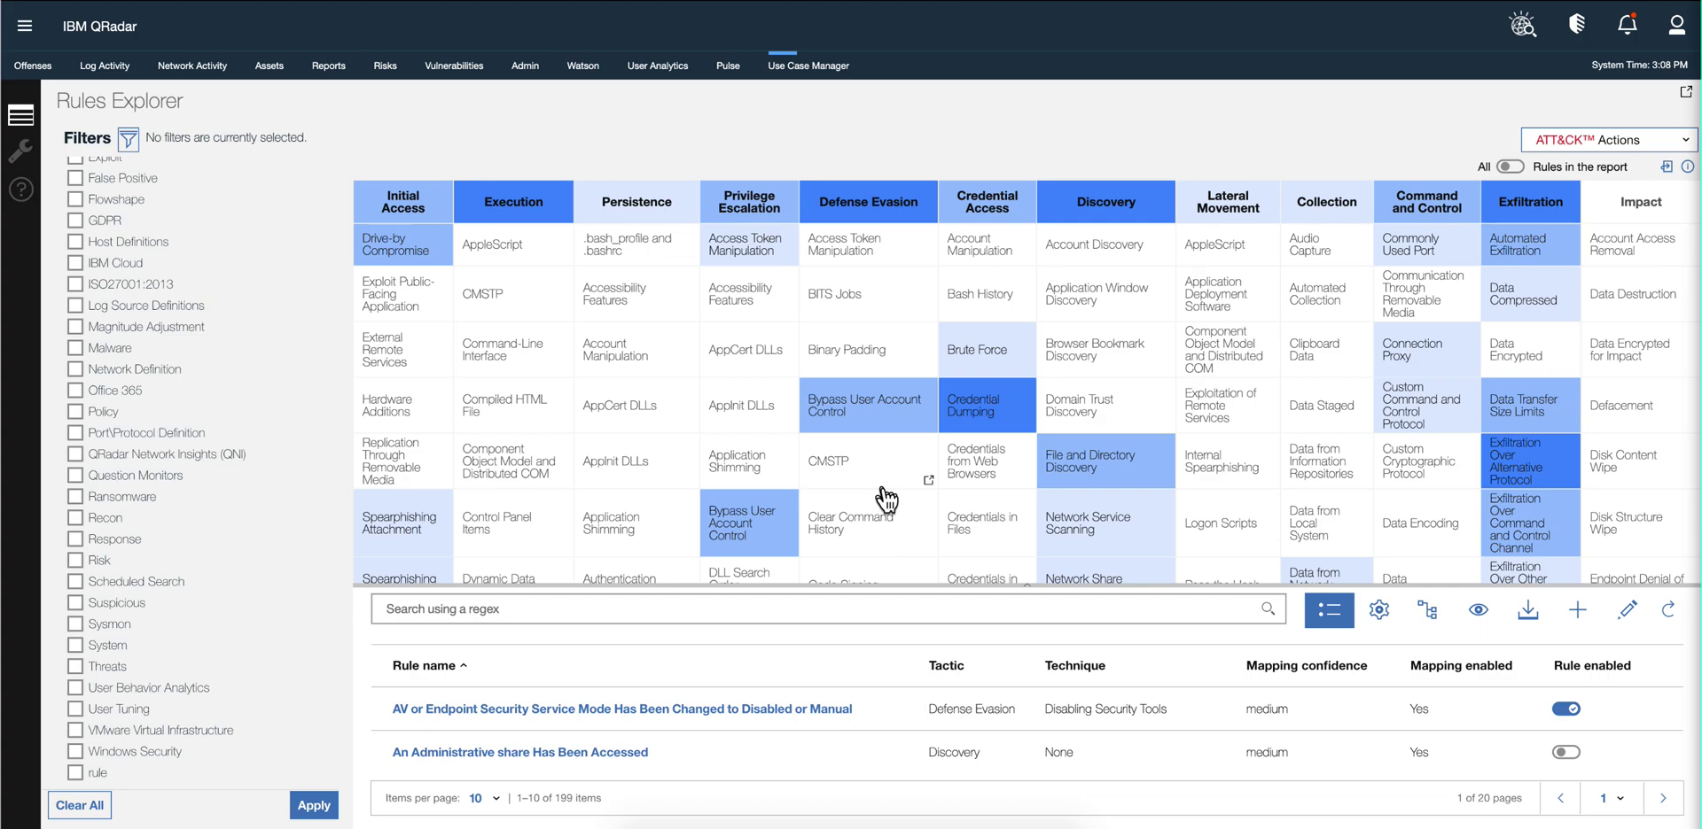
Switch from the Rules Explorer to the QRadar Admin settings page.
click(524, 66)
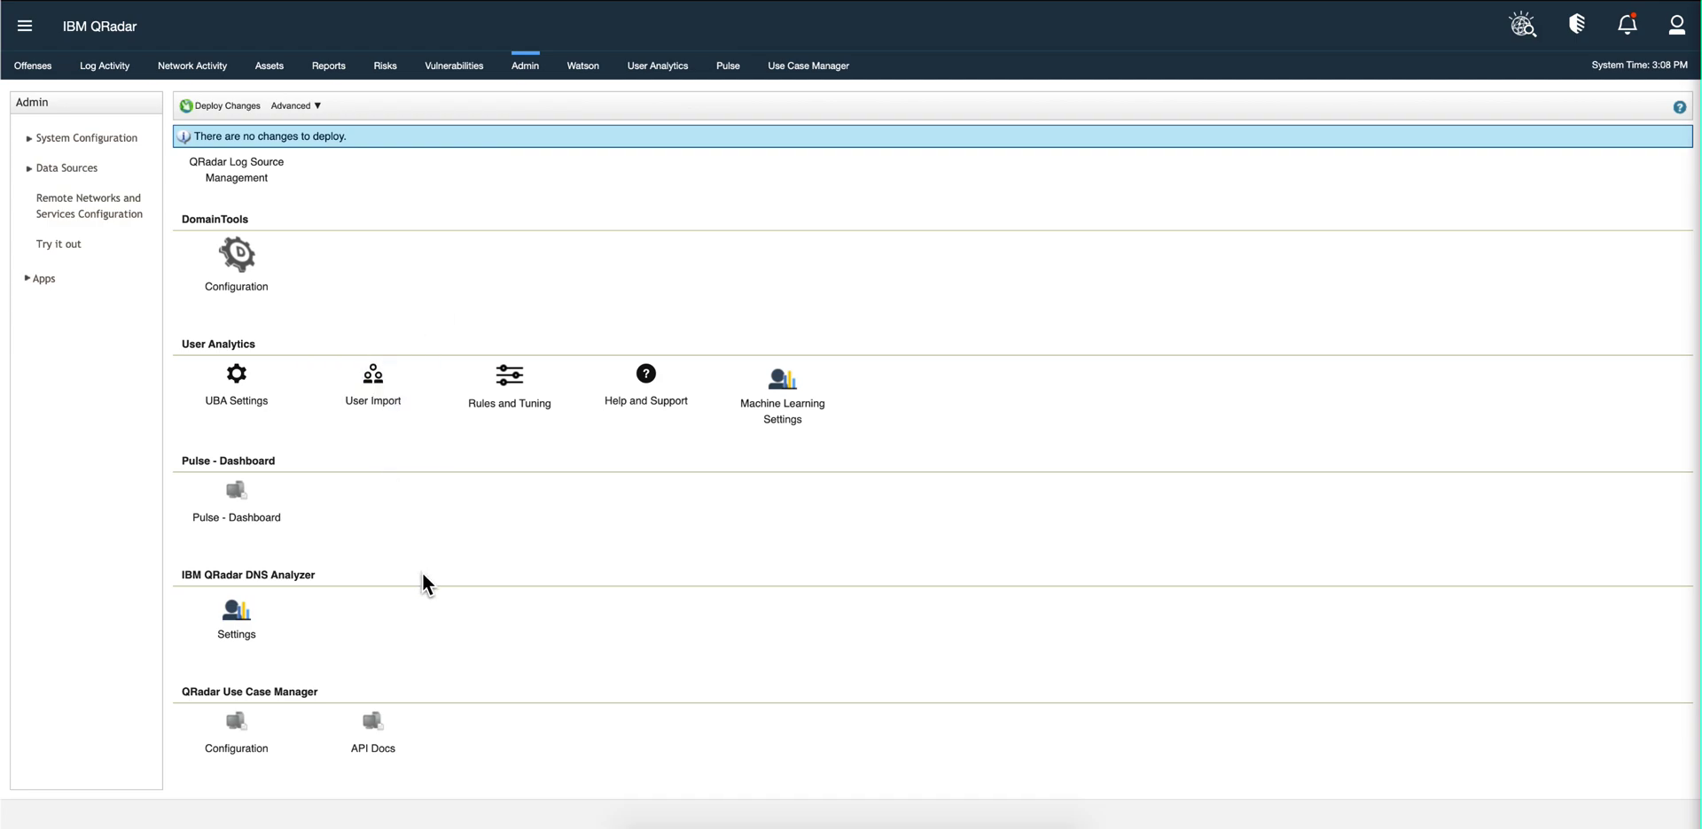
Clear the Use Case Manager app cache in its Configuration settings.
click(239, 747)
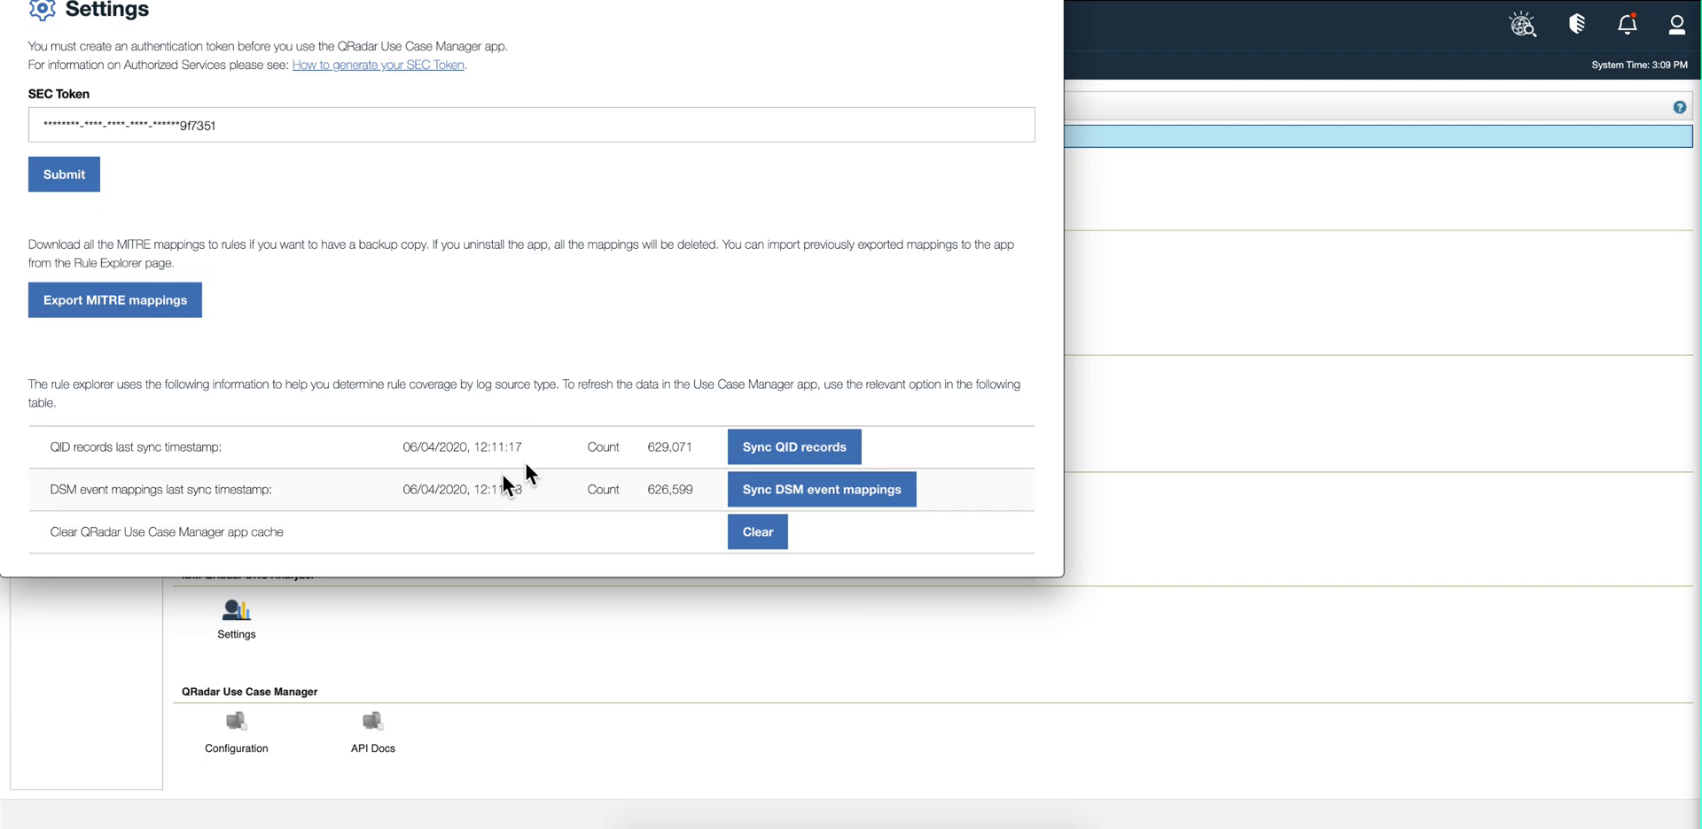
click(748, 542)
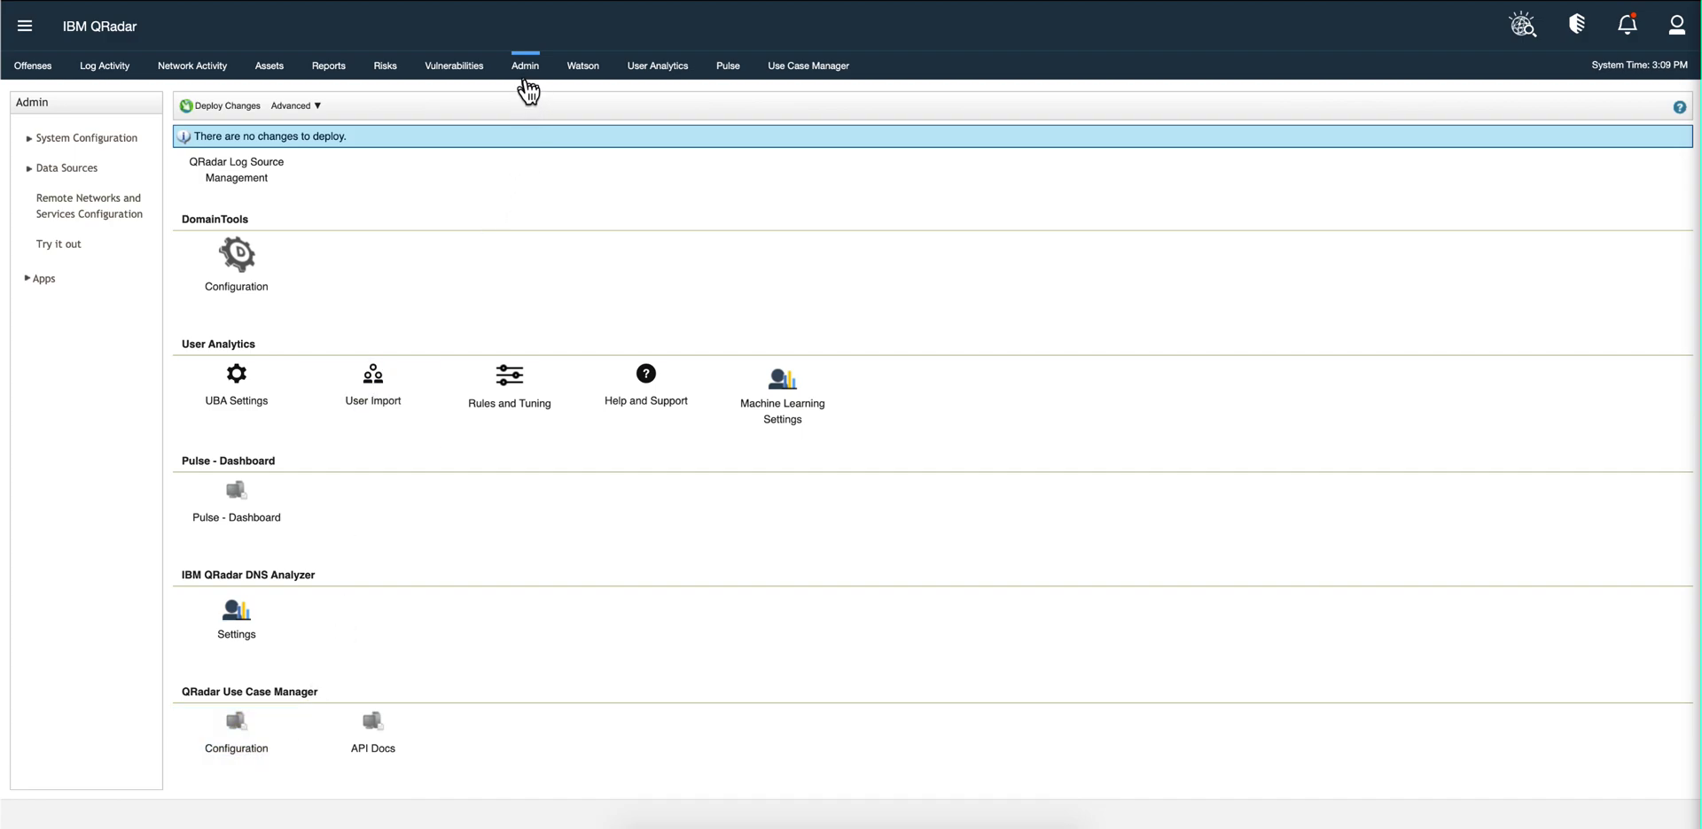
Return to the Use Case Manager Rules Explorer and look over the ATT&CK Actions list.
click(809, 67)
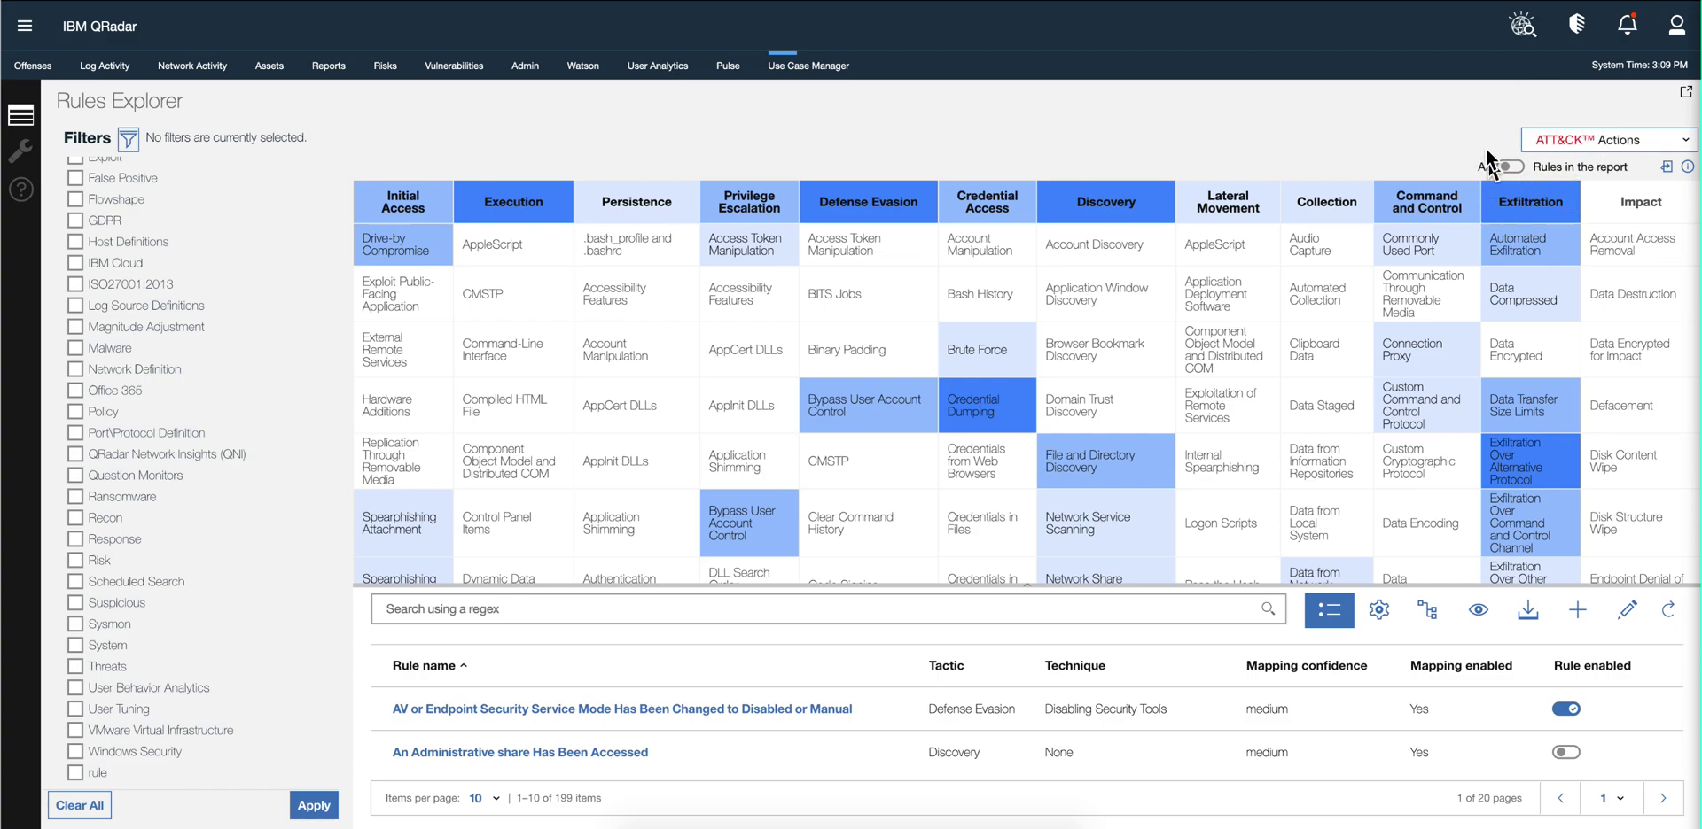
mouse_move(1547, 167)
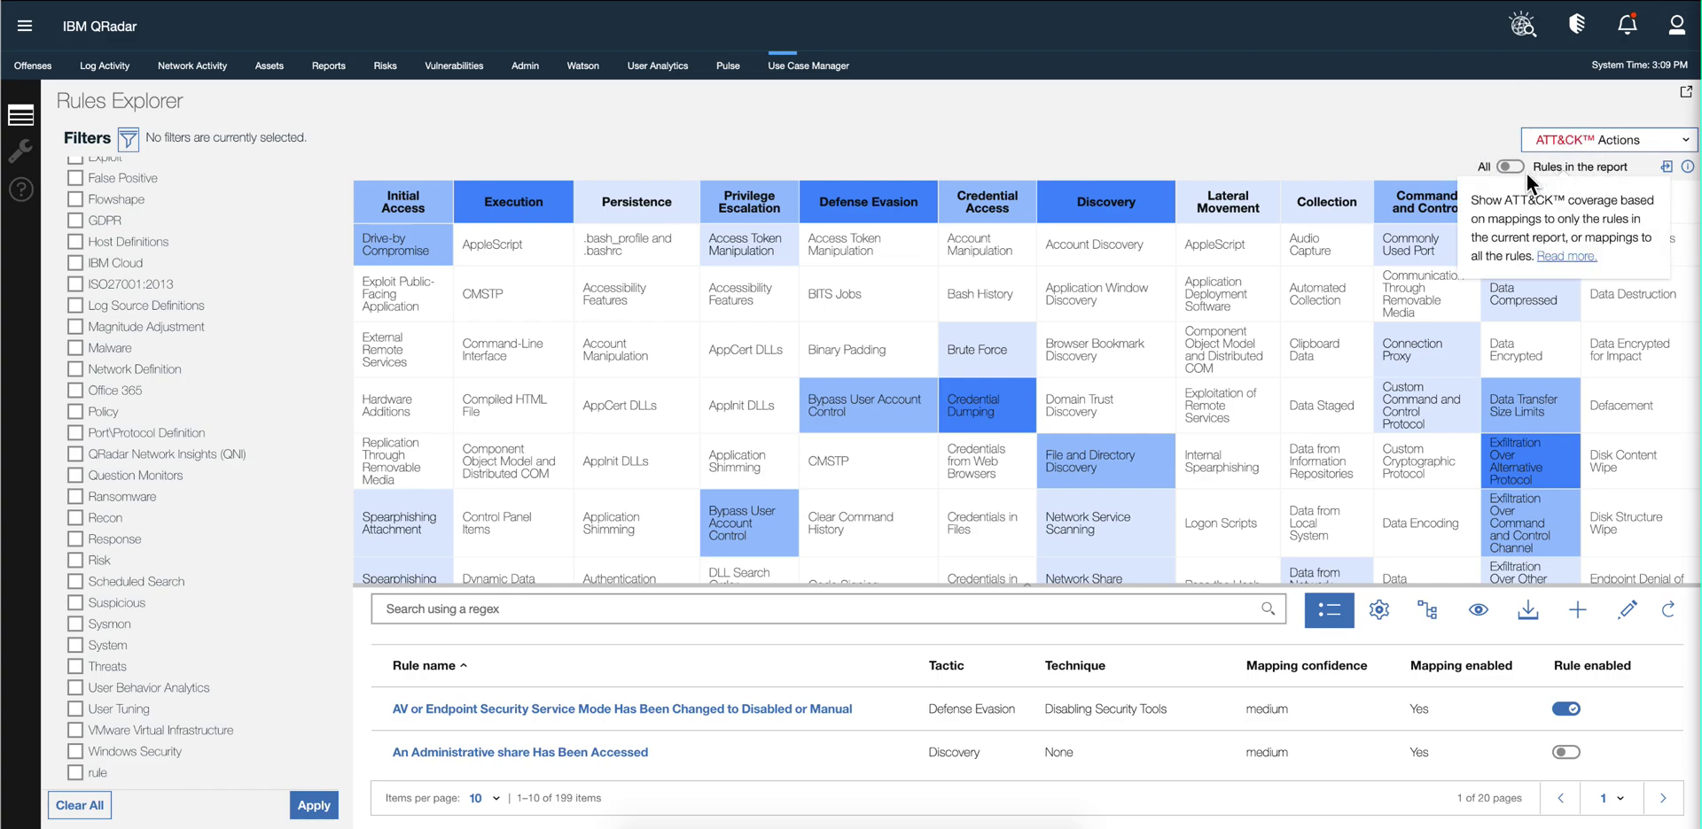
click(1629, 151)
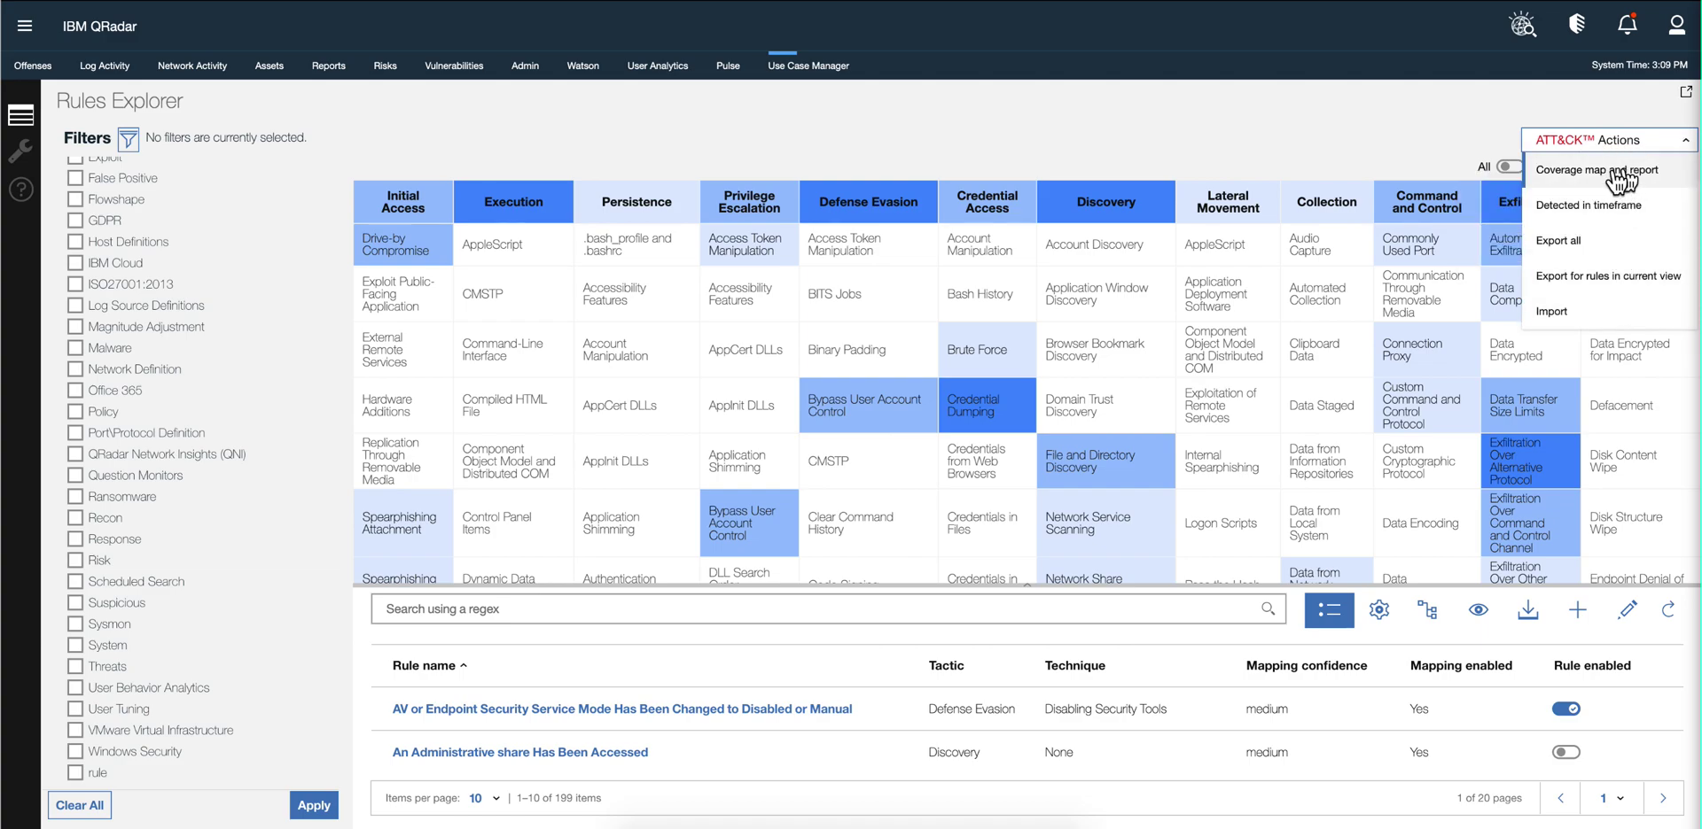
click(1464, 129)
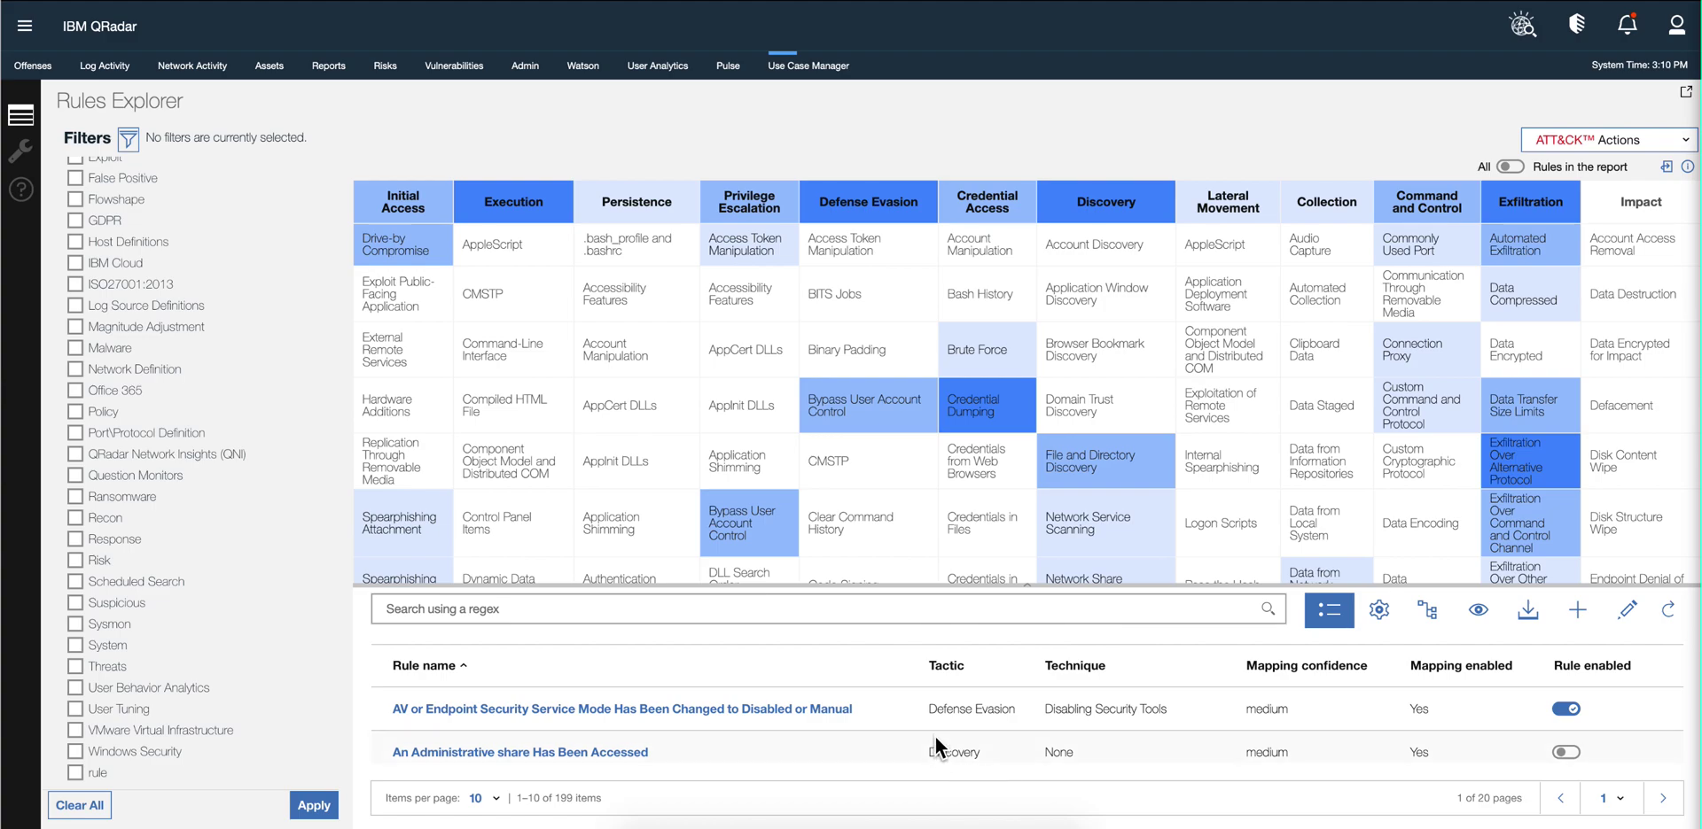
Filter the rules to the Sysmon group only, undoing a stray Risk tick, leaving 337 items.
click(160, 564)
click(156, 564)
click(125, 603)
click(125, 602)
scroll(179, 566, up, 3)
scroll(179, 566, down, 2)
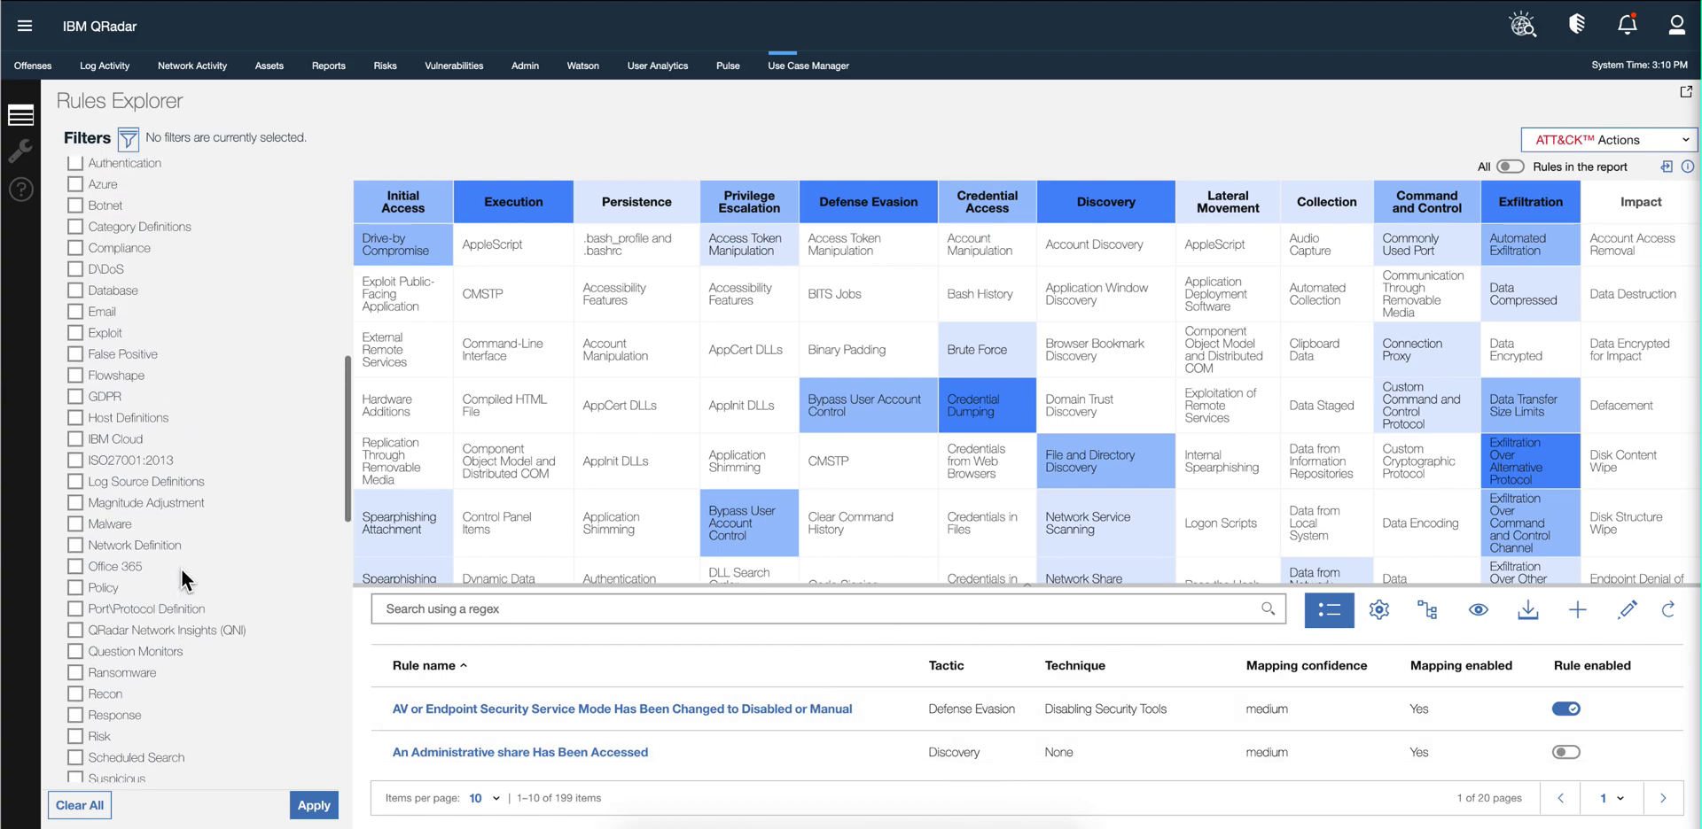
click(75, 709)
click(75, 688)
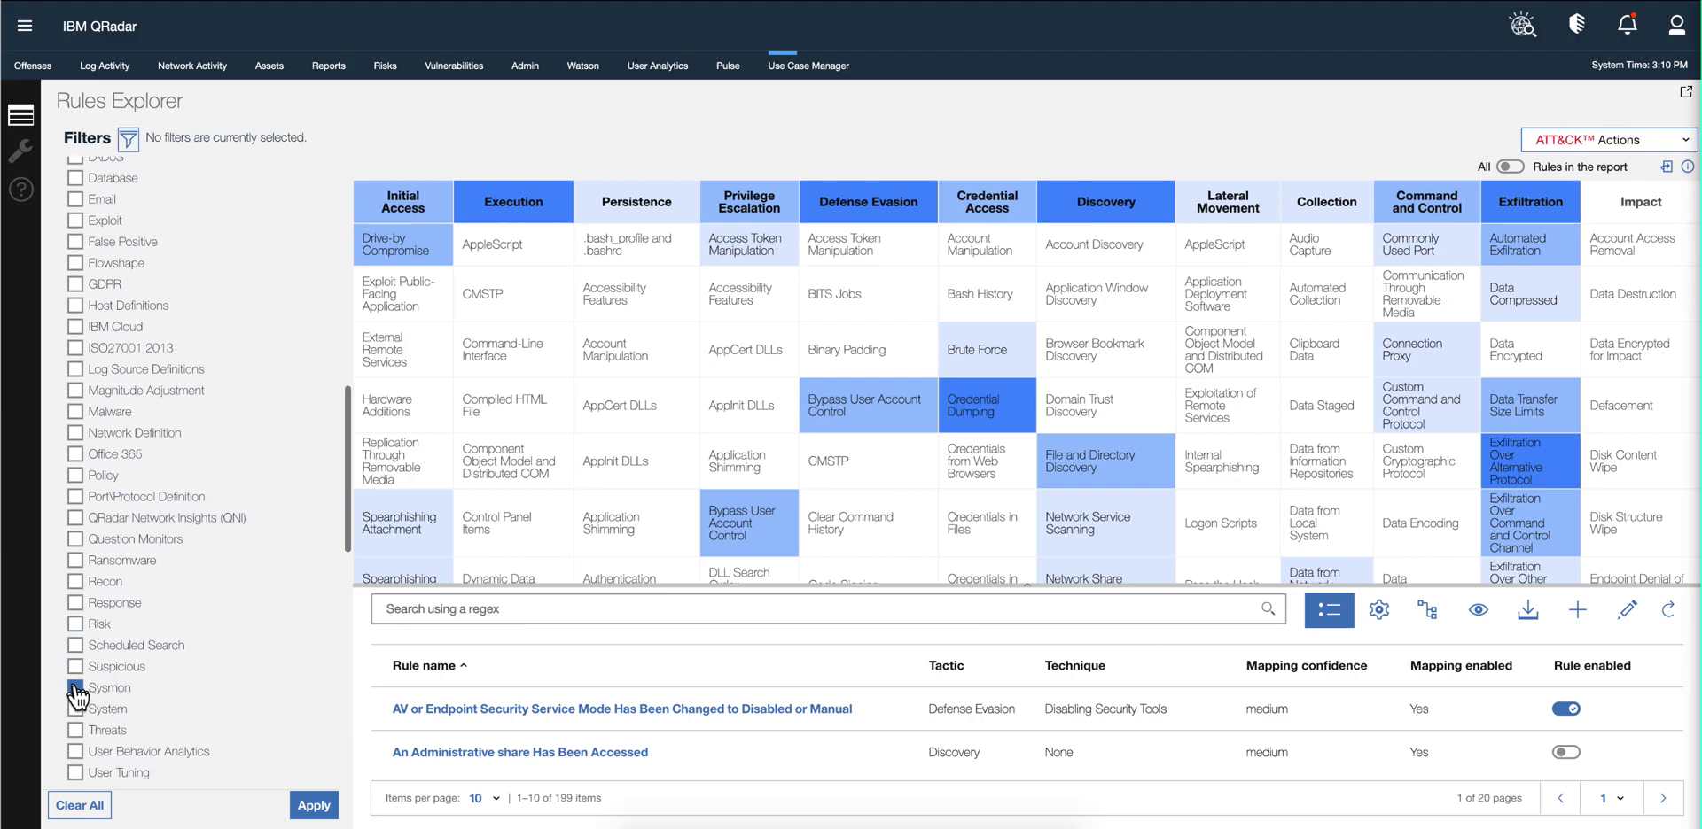
click(306, 809)
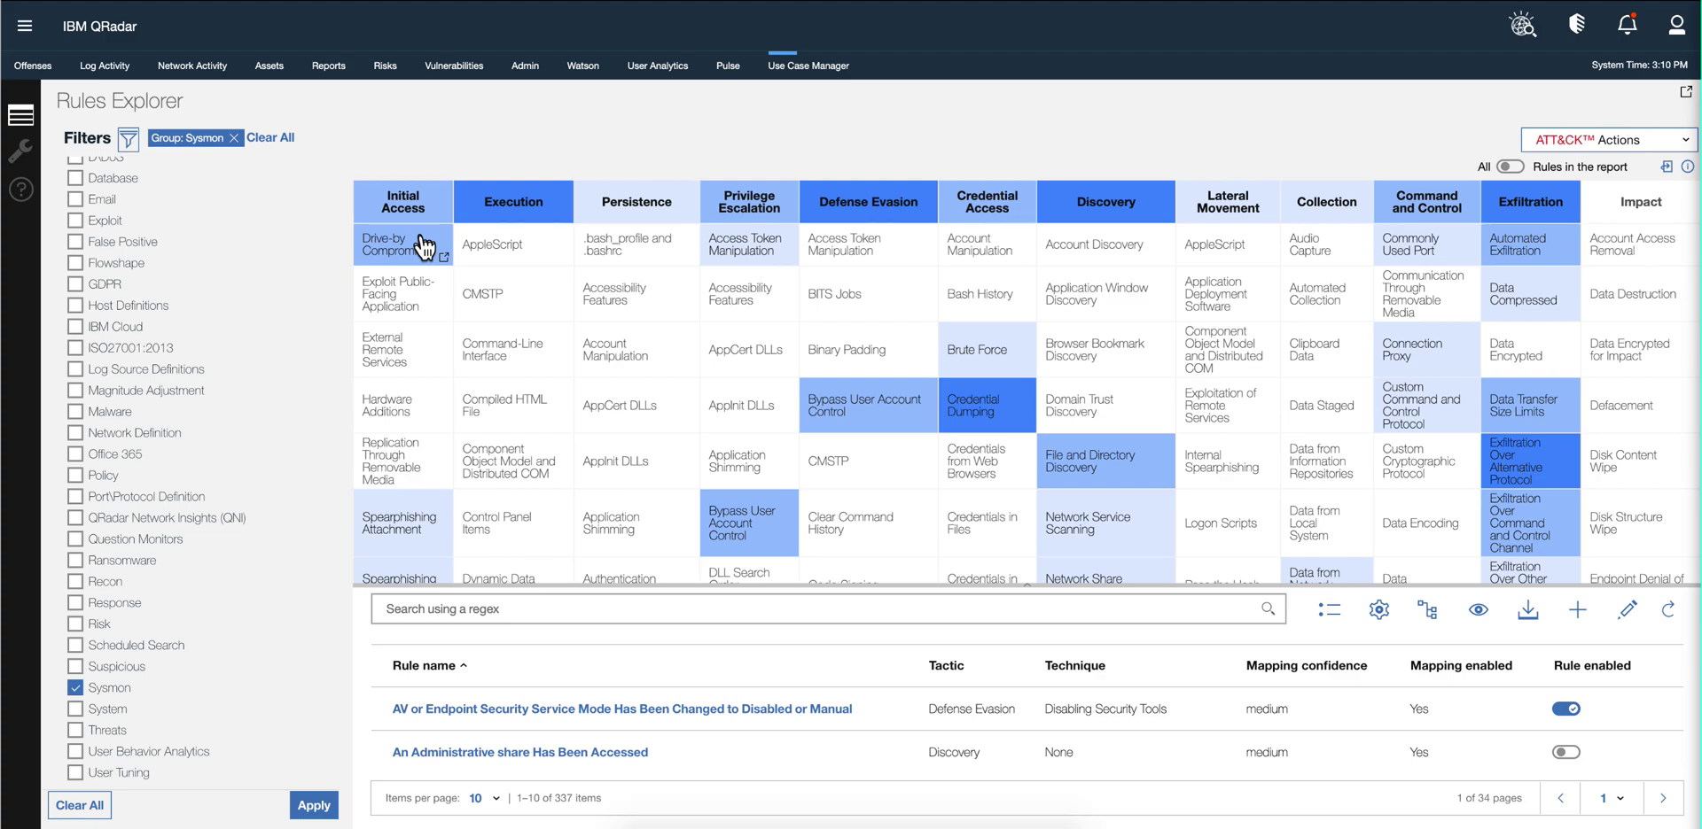
Compare Sysmon coverage with 'Rules in the report' on, then restore coverage for all rules.
mouse_move(1517, 175)
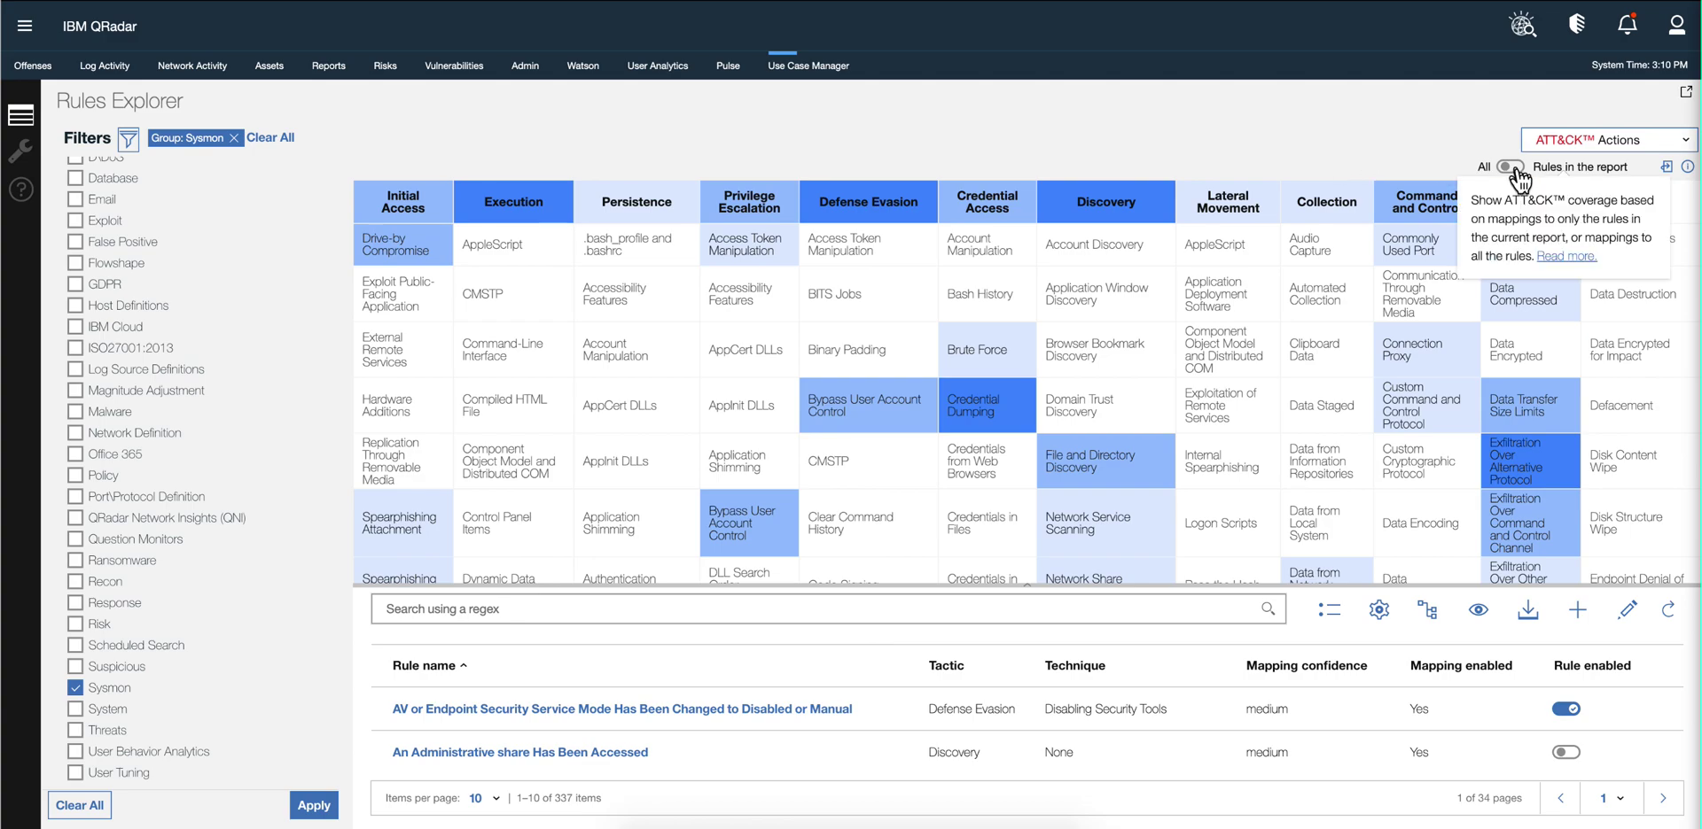
click(1517, 172)
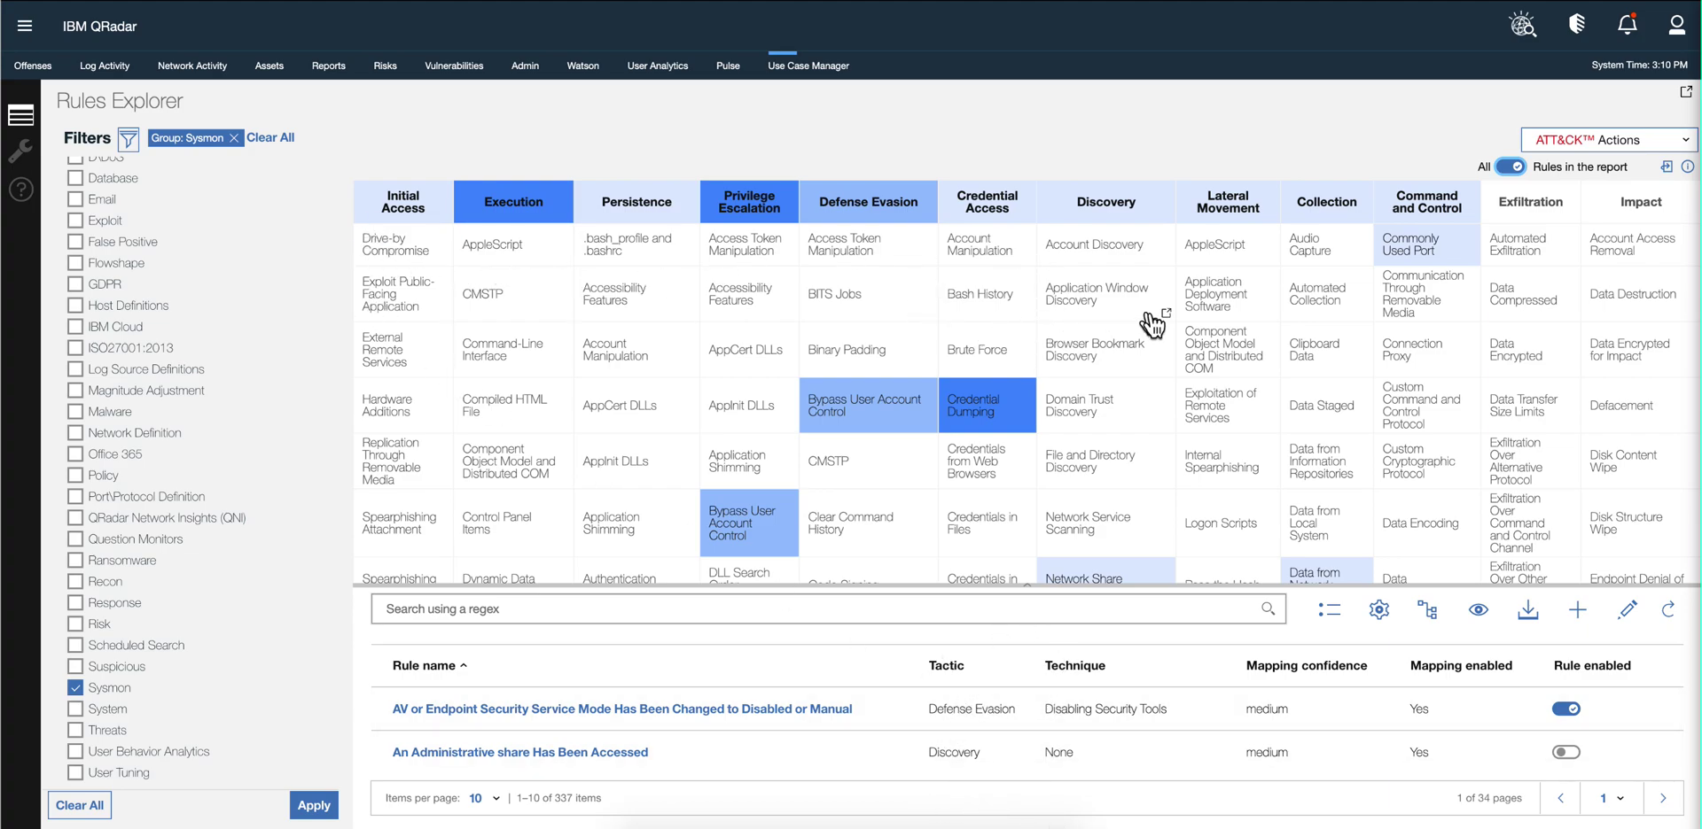
scroll(1144, 319, down, 3)
scroll(1149, 370, up, 3)
scroll(895, 664, down, 5)
scroll(895, 673, up, 1)
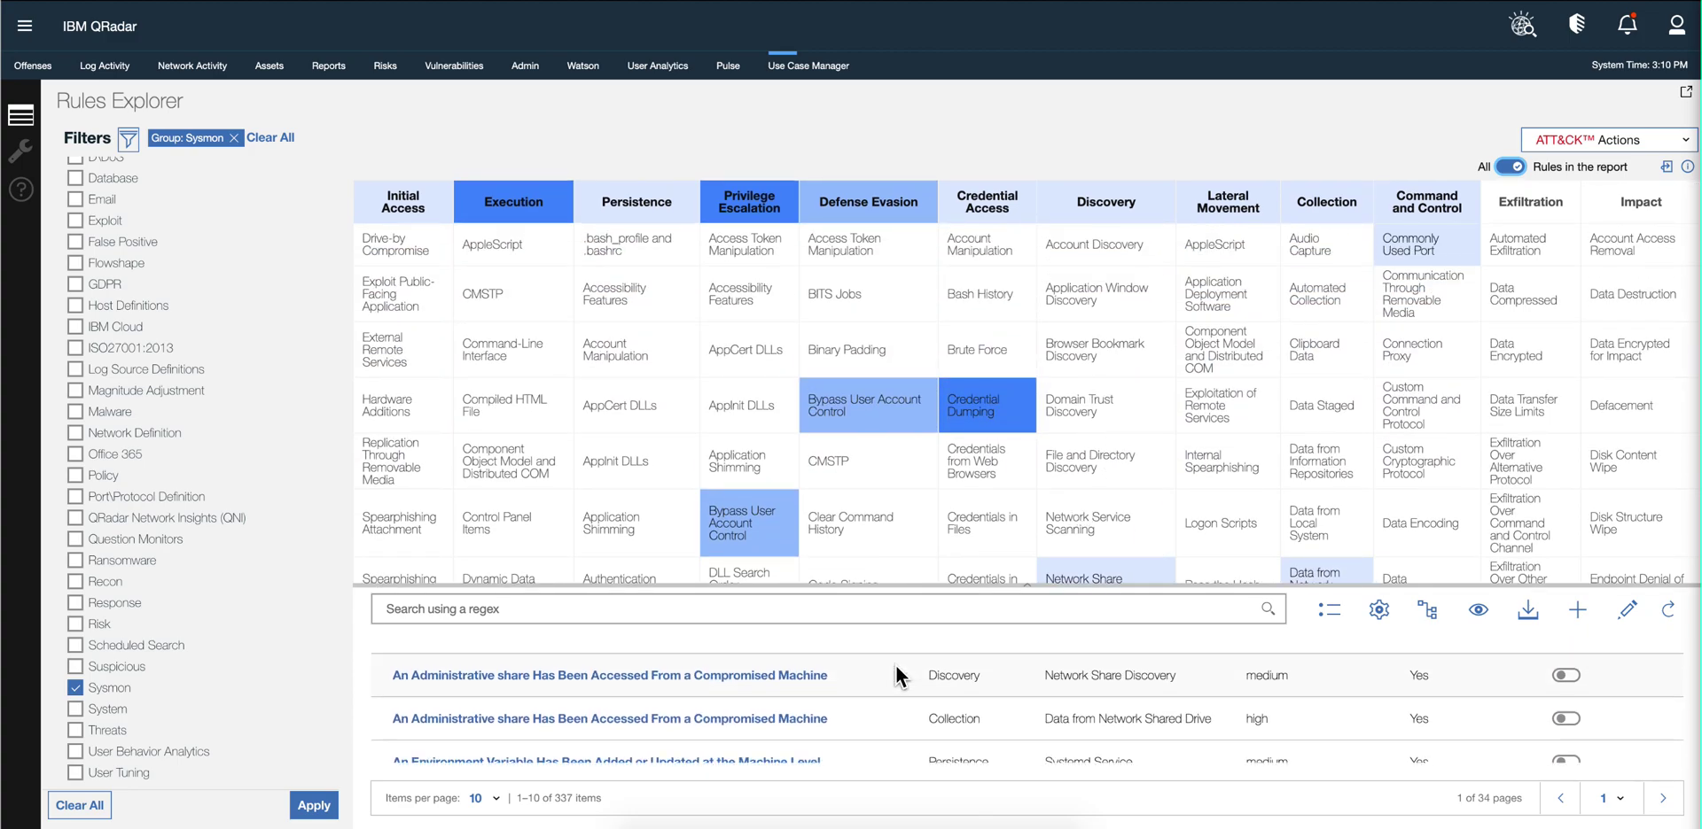
click(1510, 168)
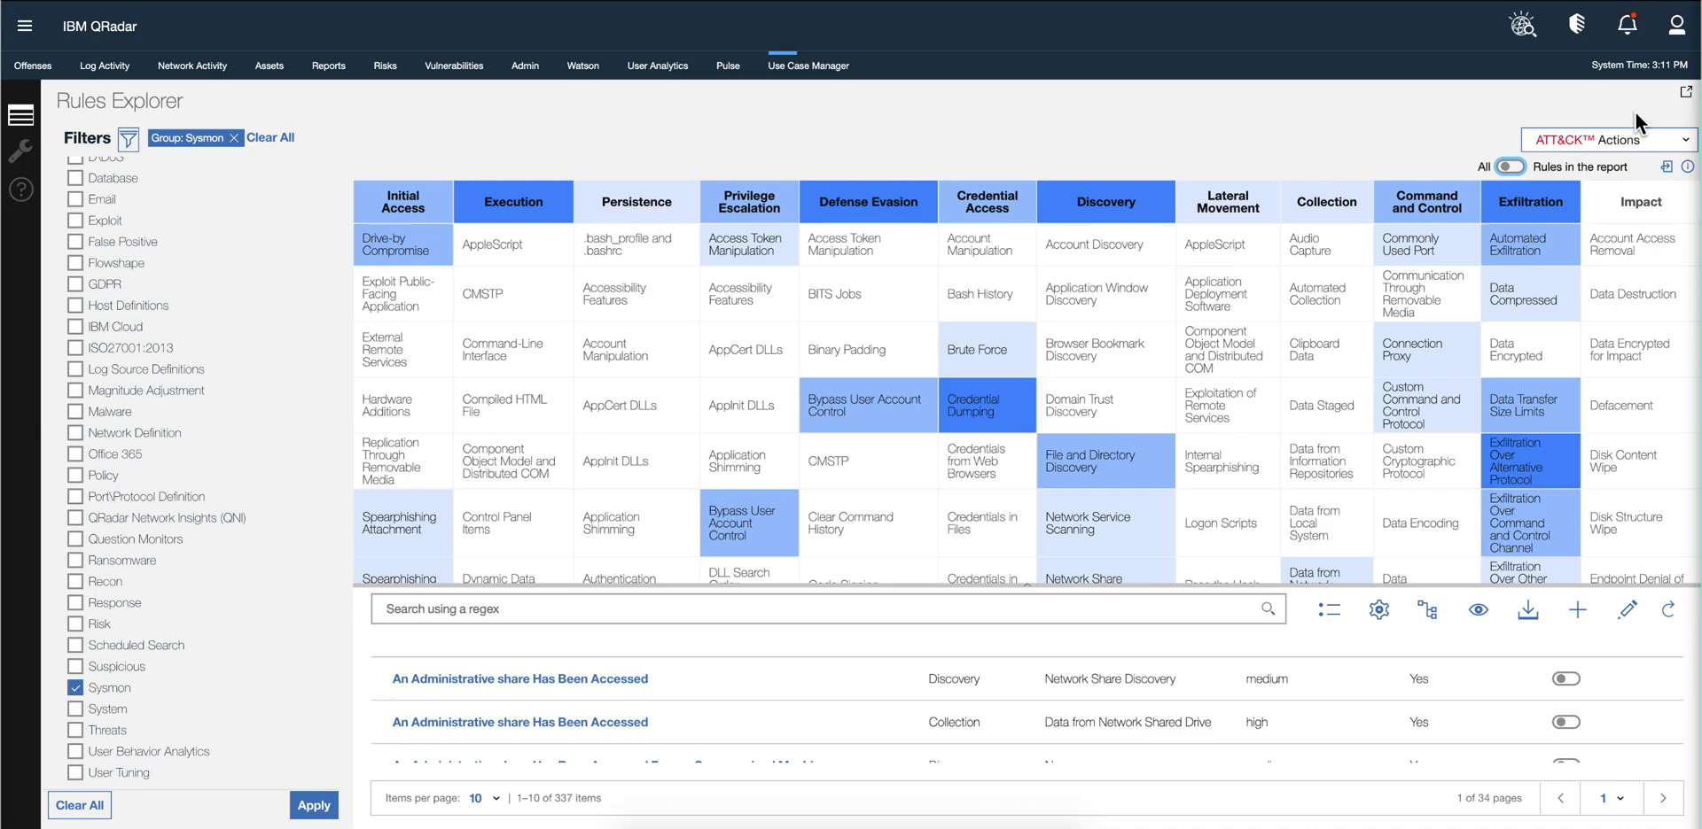
click(1637, 143)
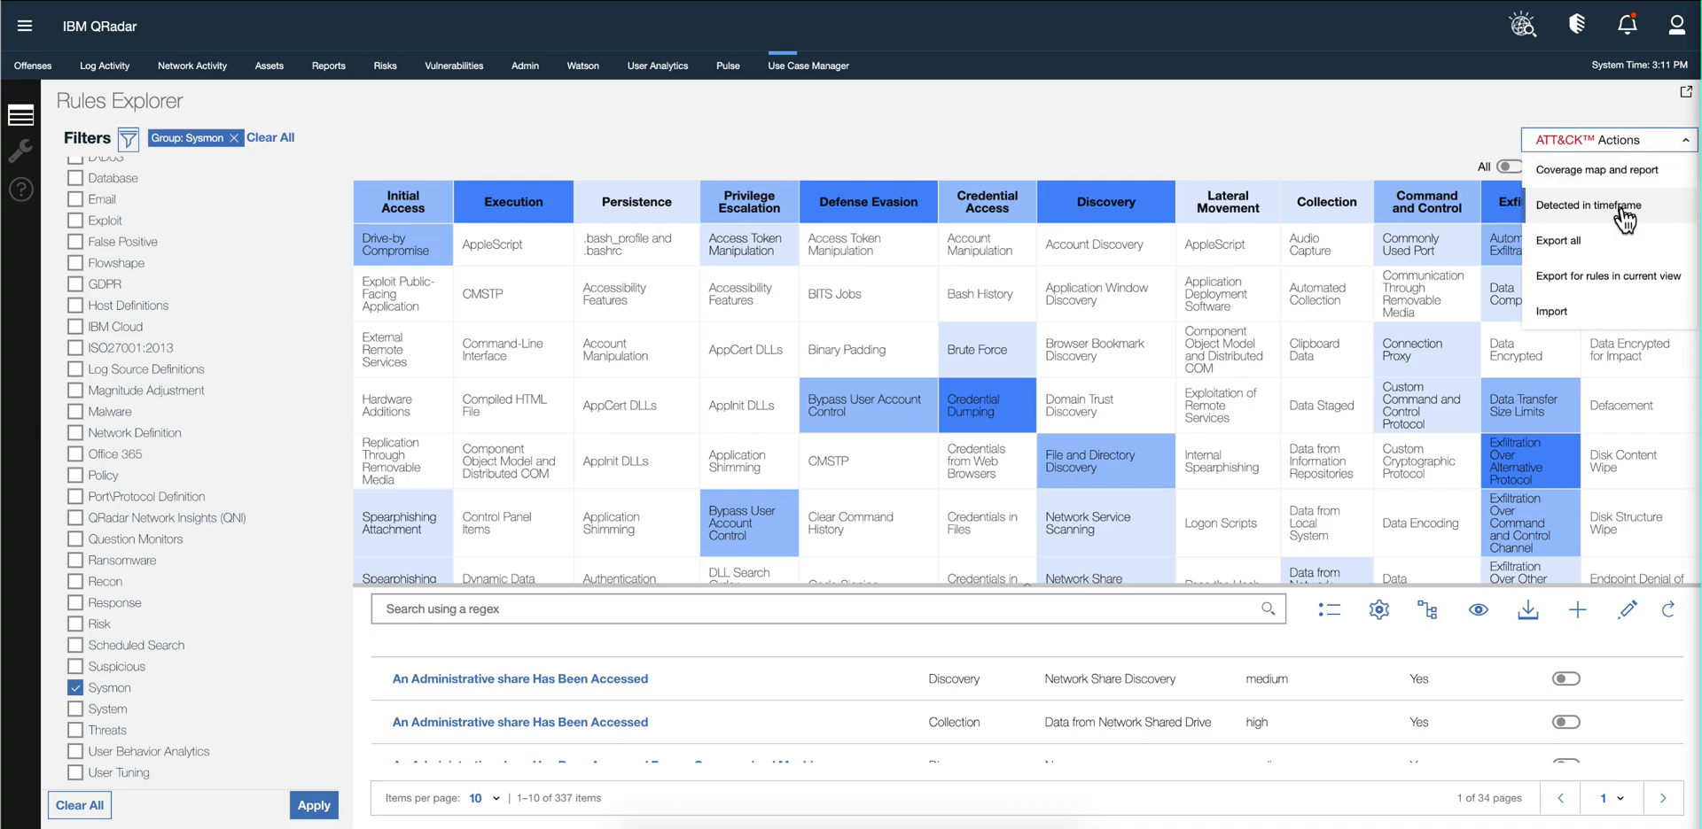
Show ATT&CK Detected in timeframe, listing 9 offenses from the last 24 hours.
click(1593, 207)
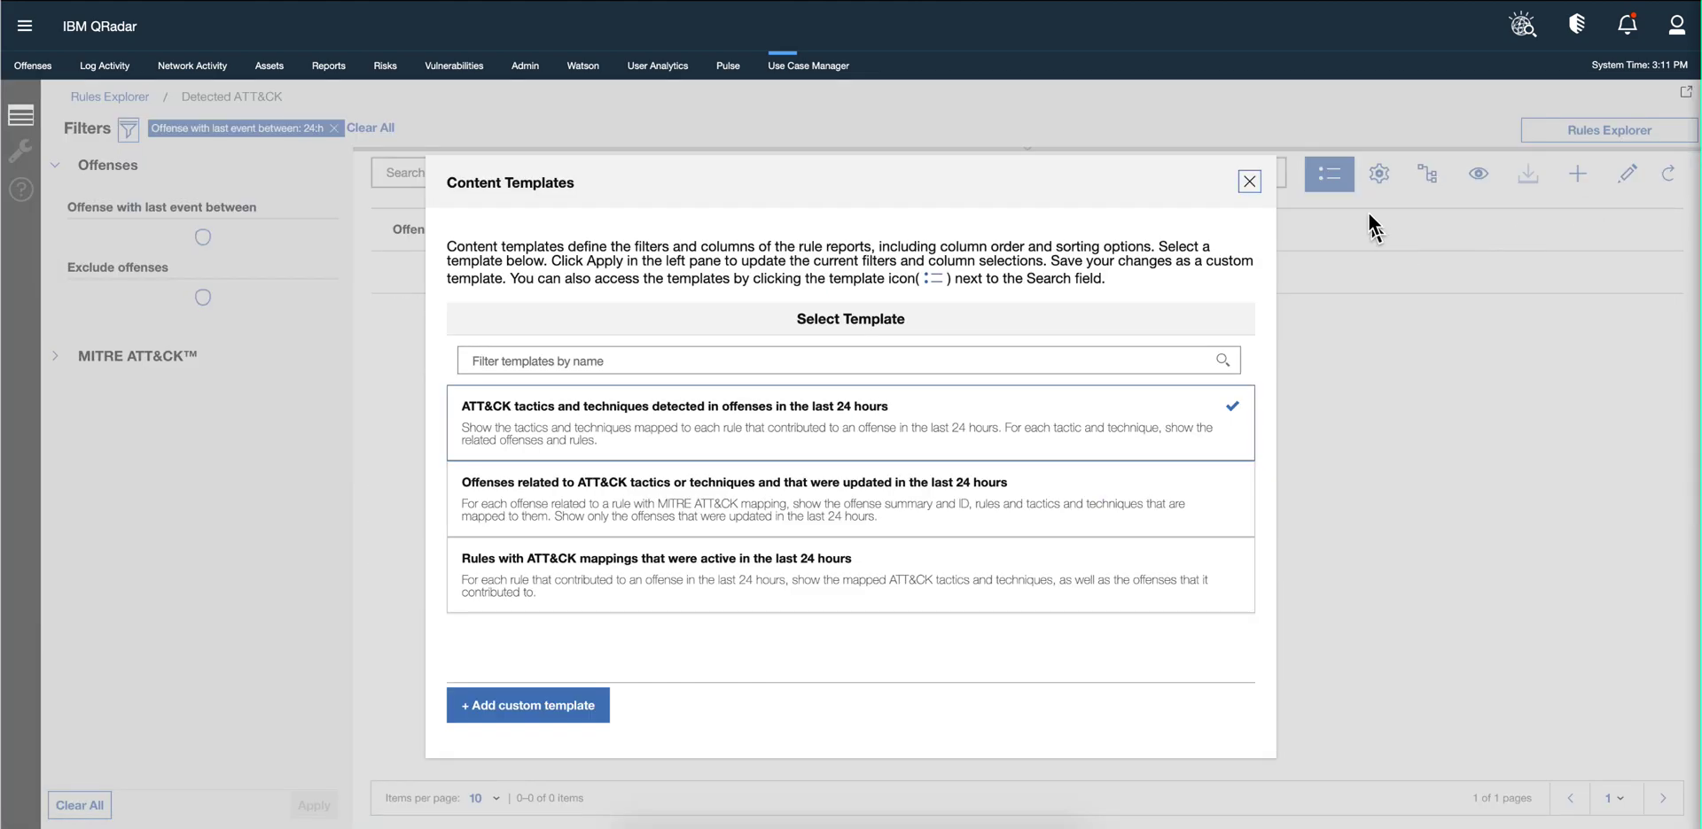
click(1250, 183)
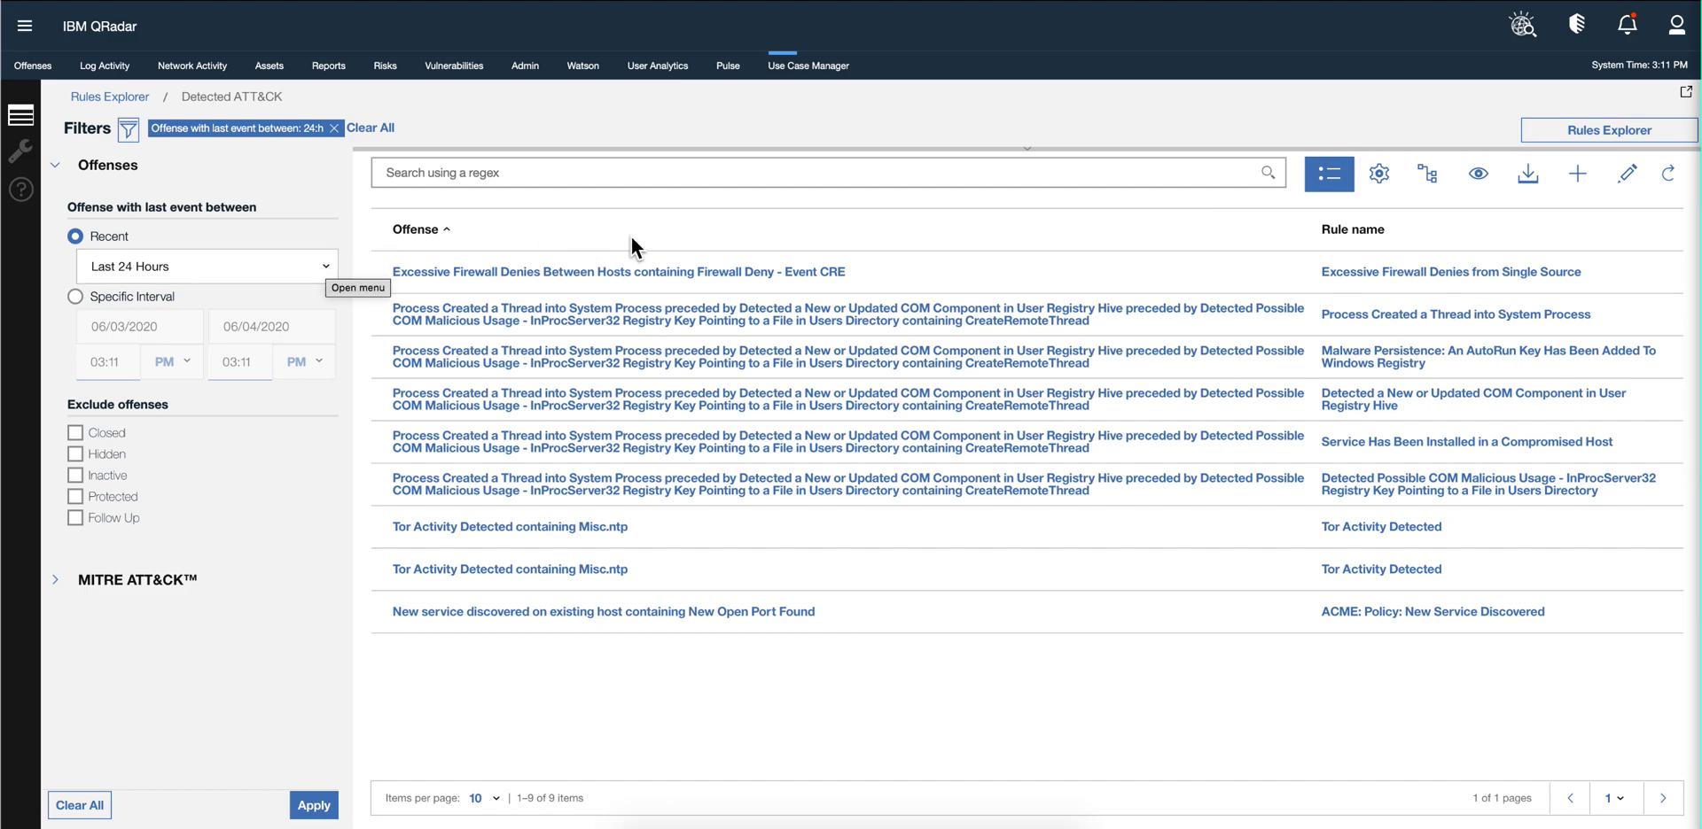
click(1482, 178)
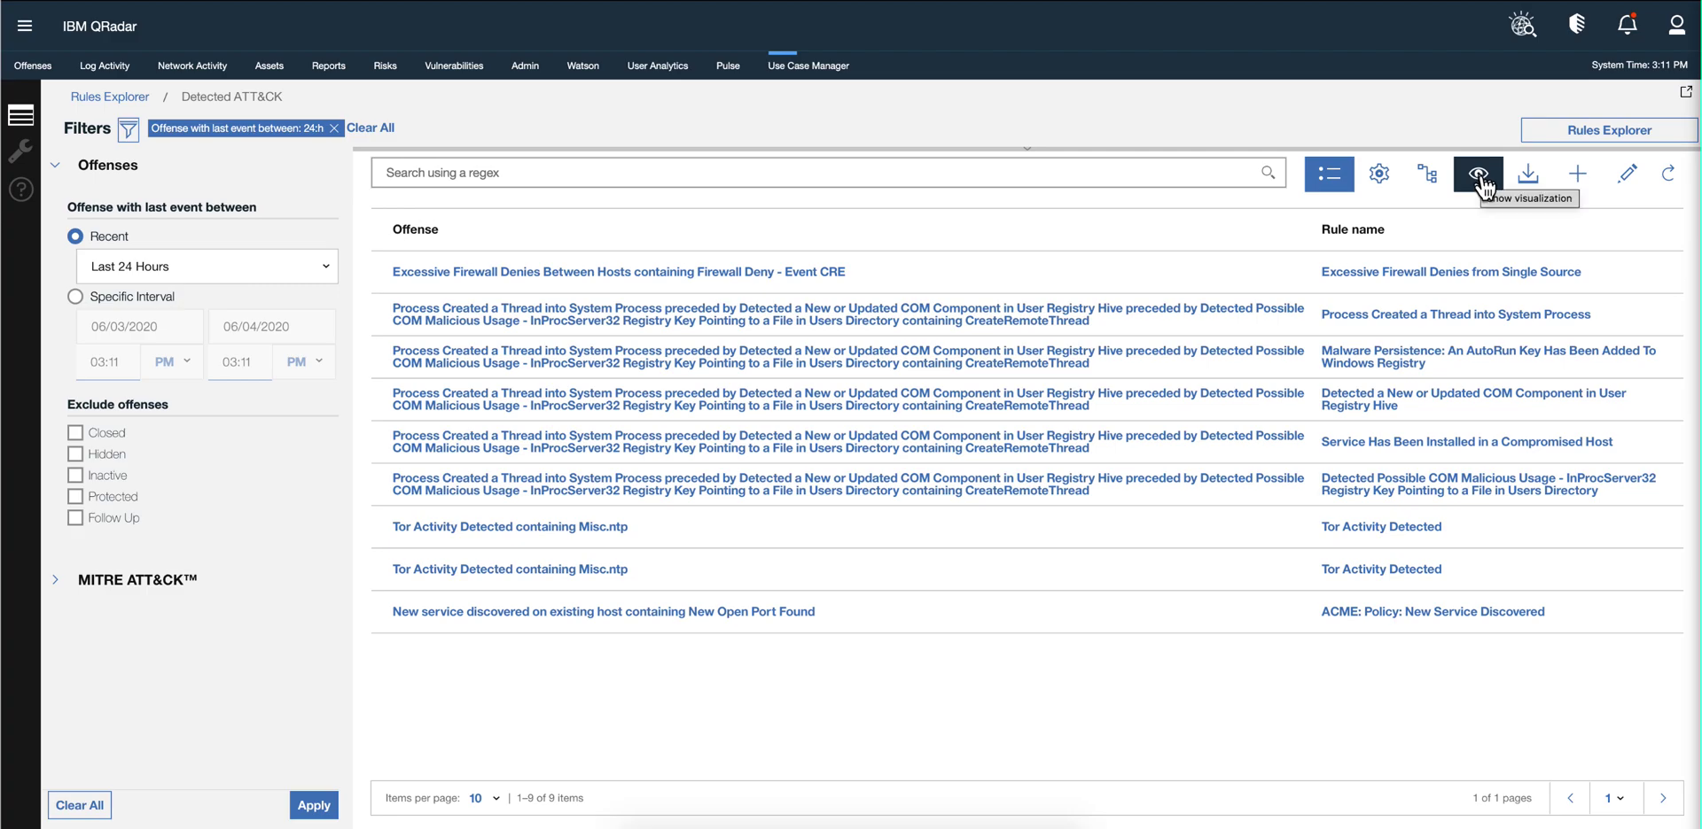
Visualize detected techniques for Last Month offenses, including protected ones, then return to Rules Explorer.
click(1480, 177)
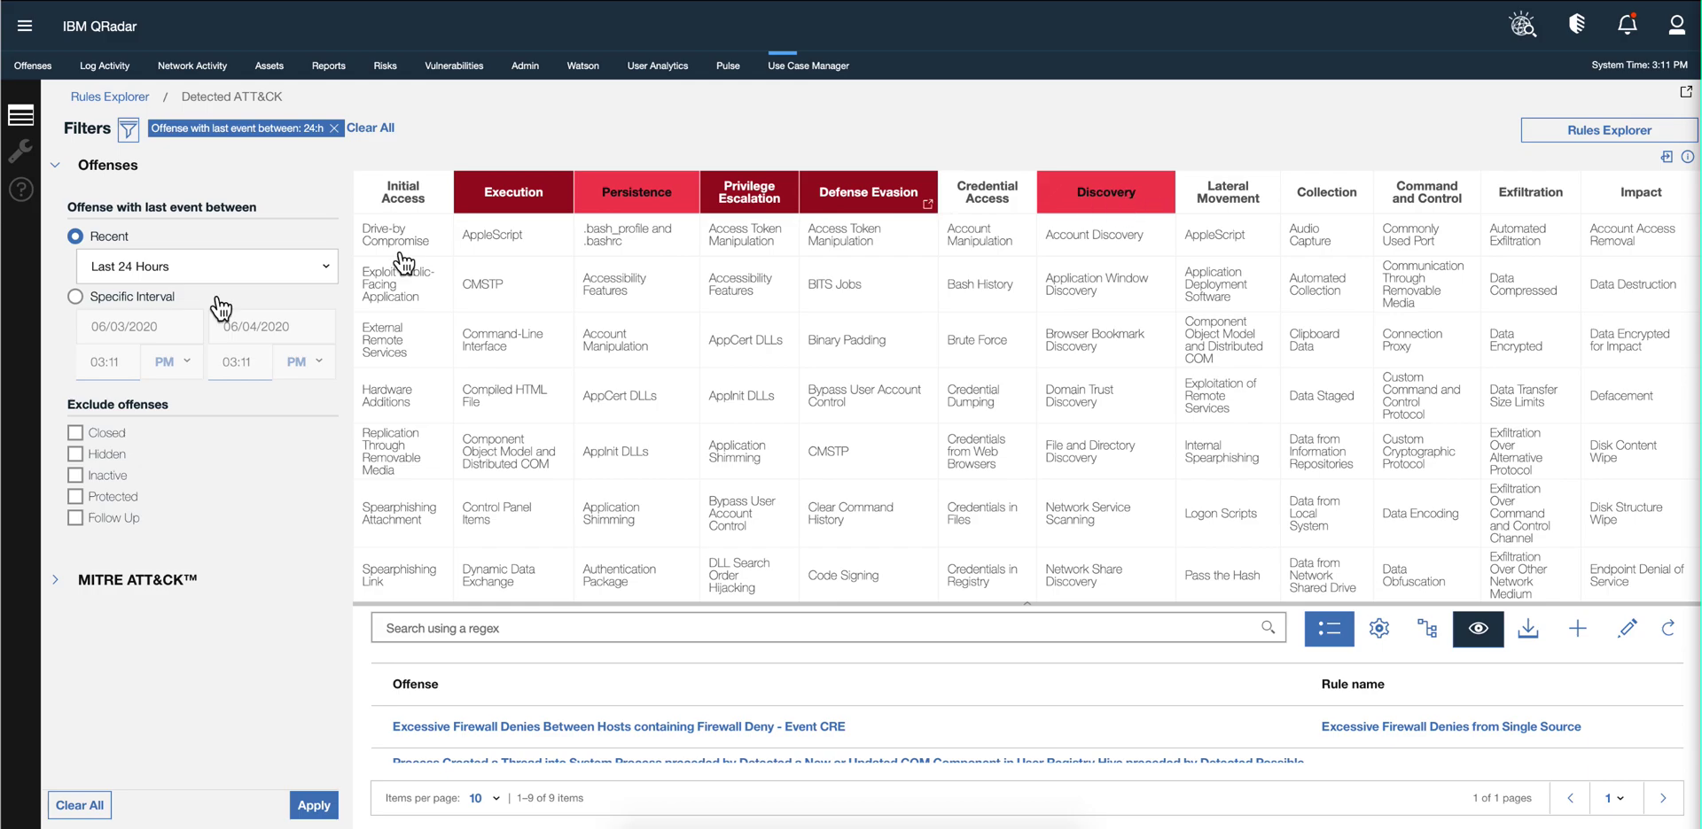
click(190, 268)
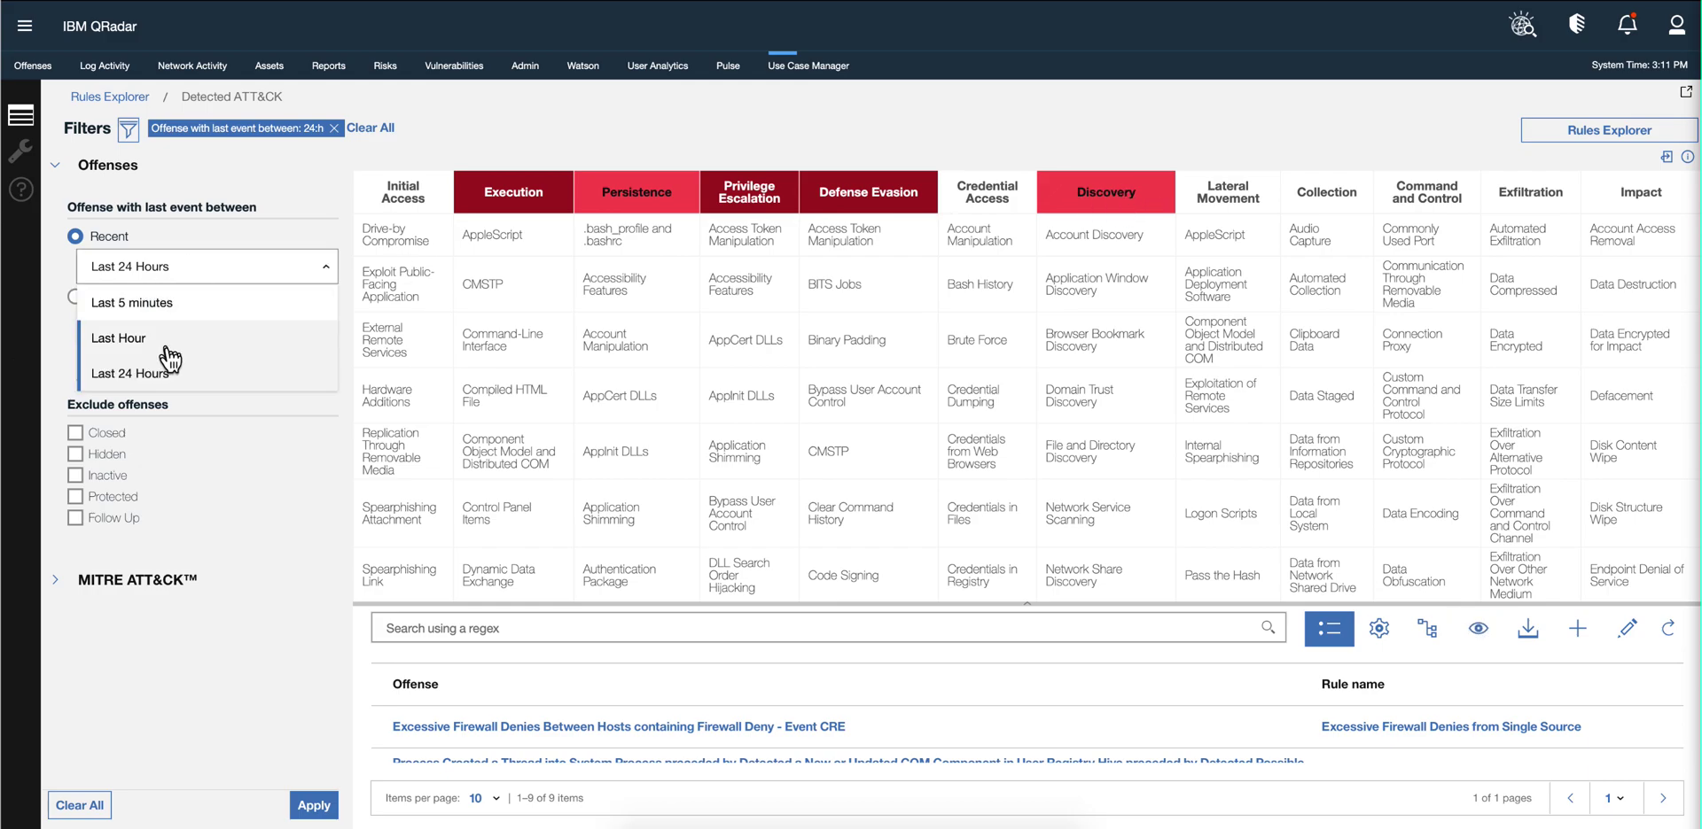
scroll(169, 359, down, 2)
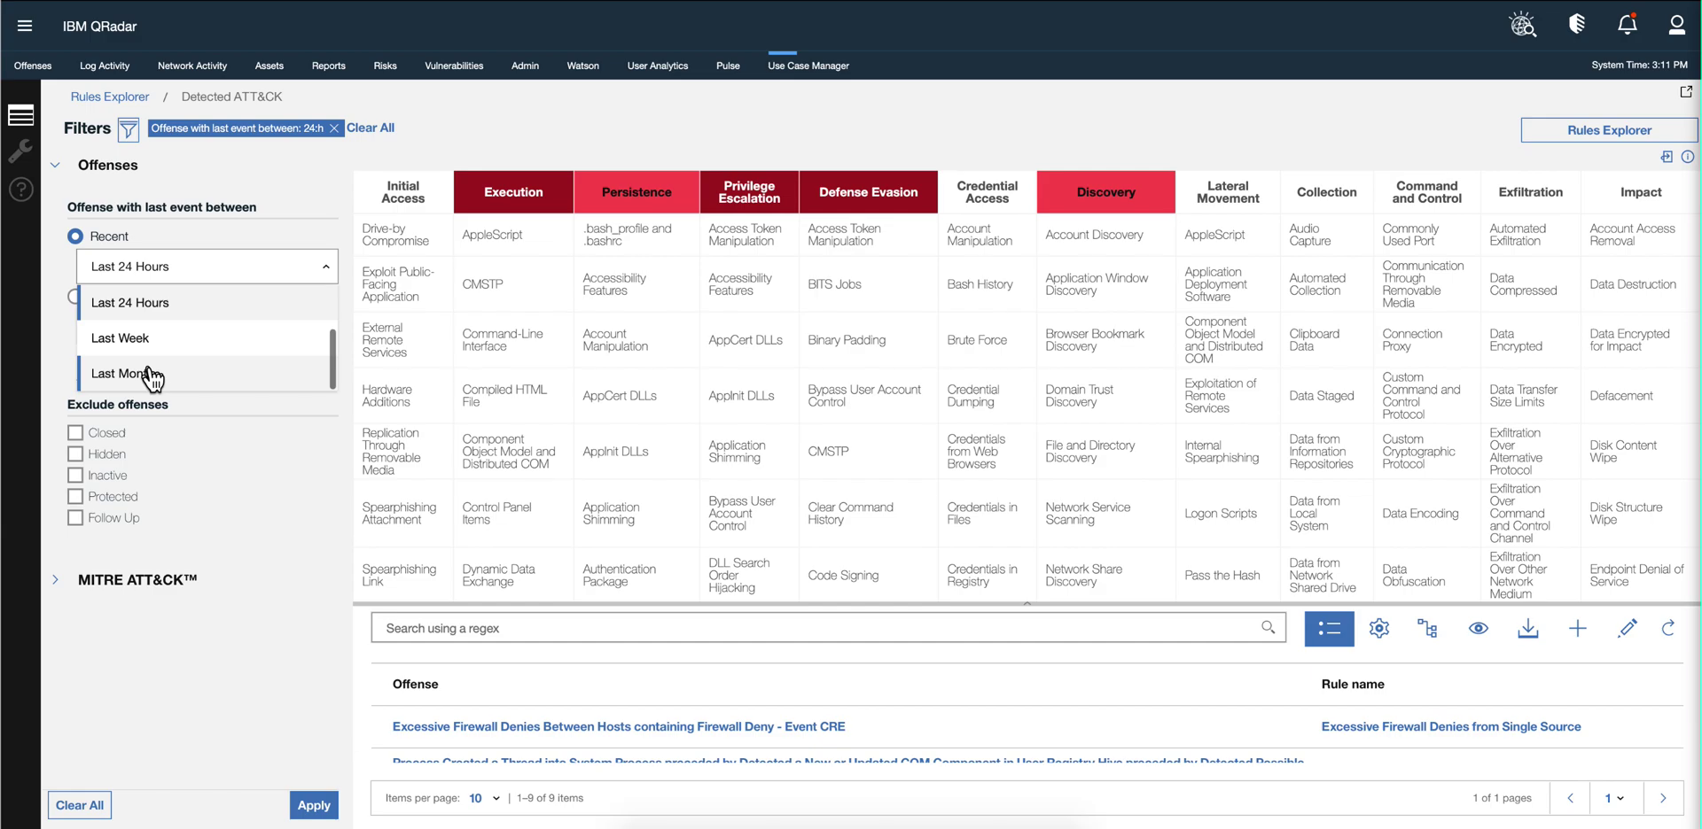
click(146, 374)
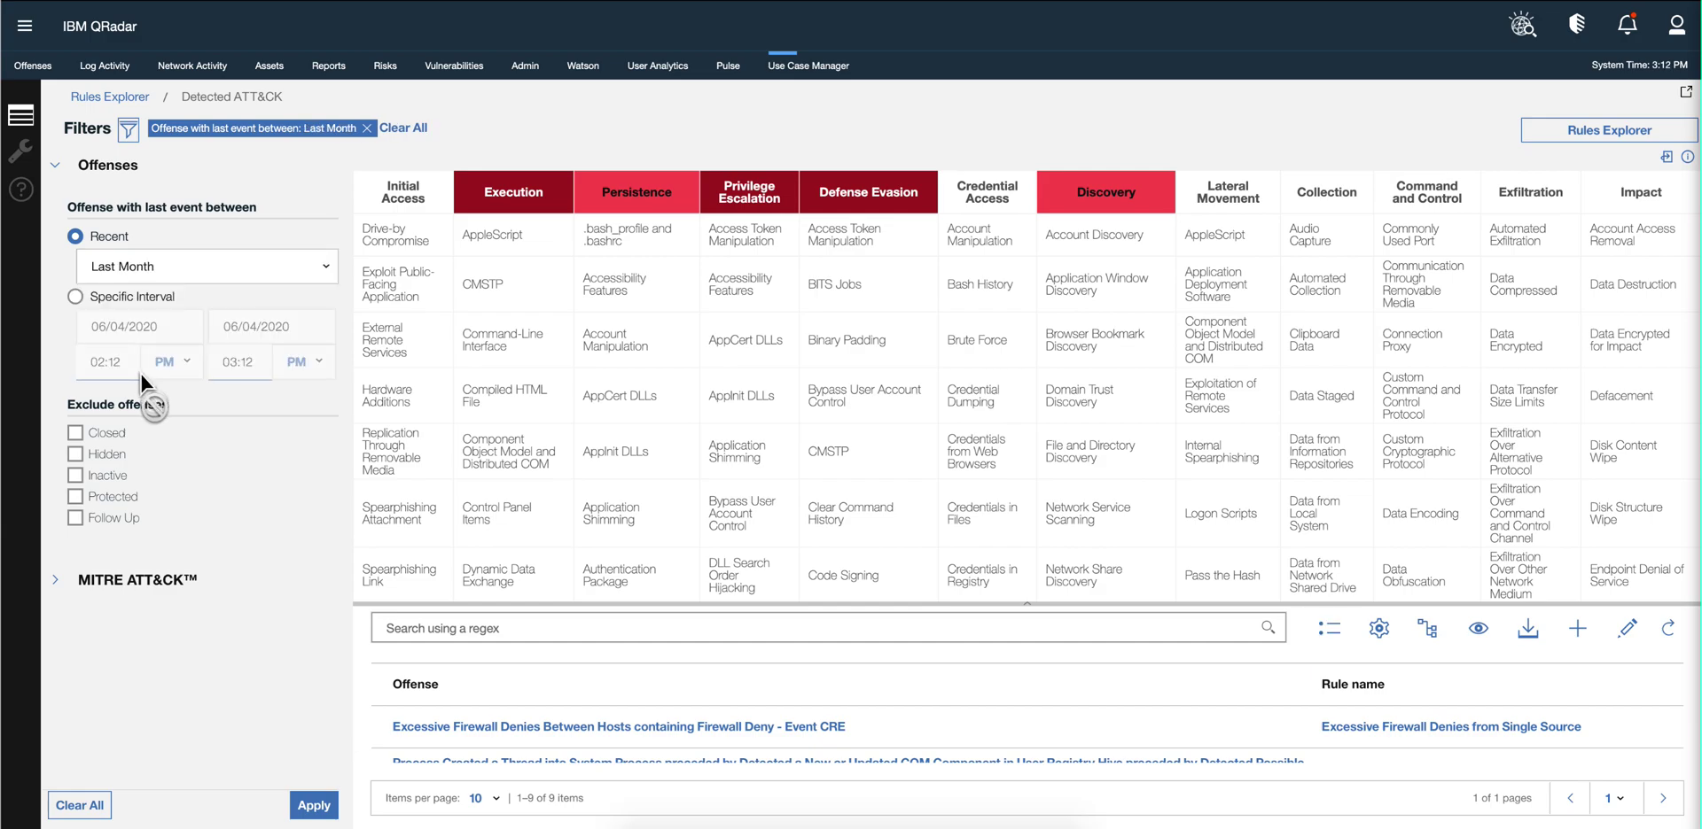
click(251, 511)
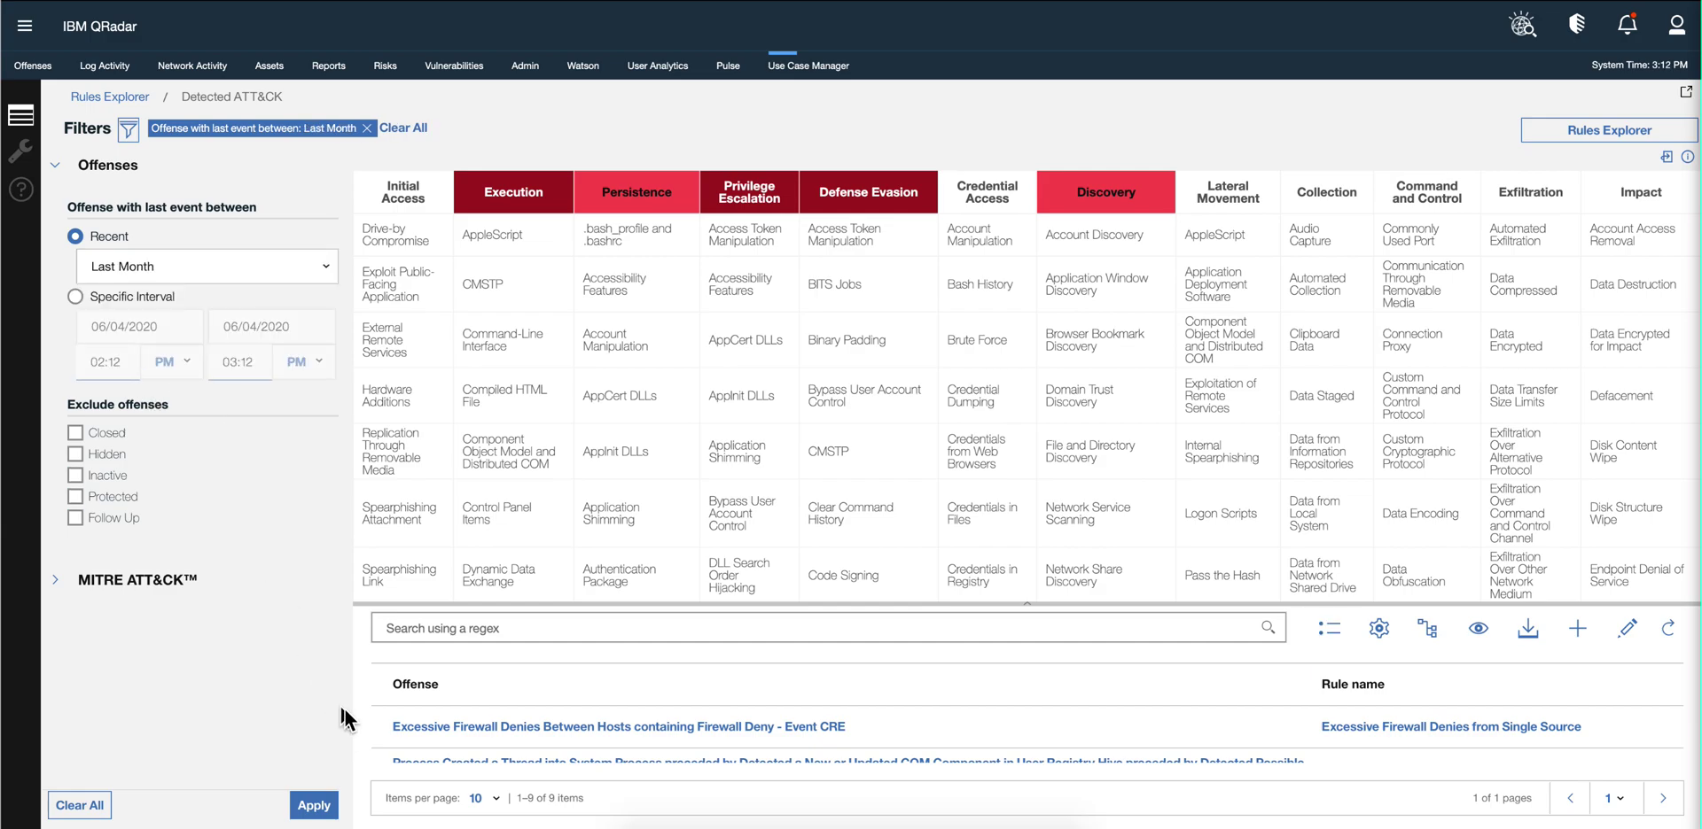
click(316, 809)
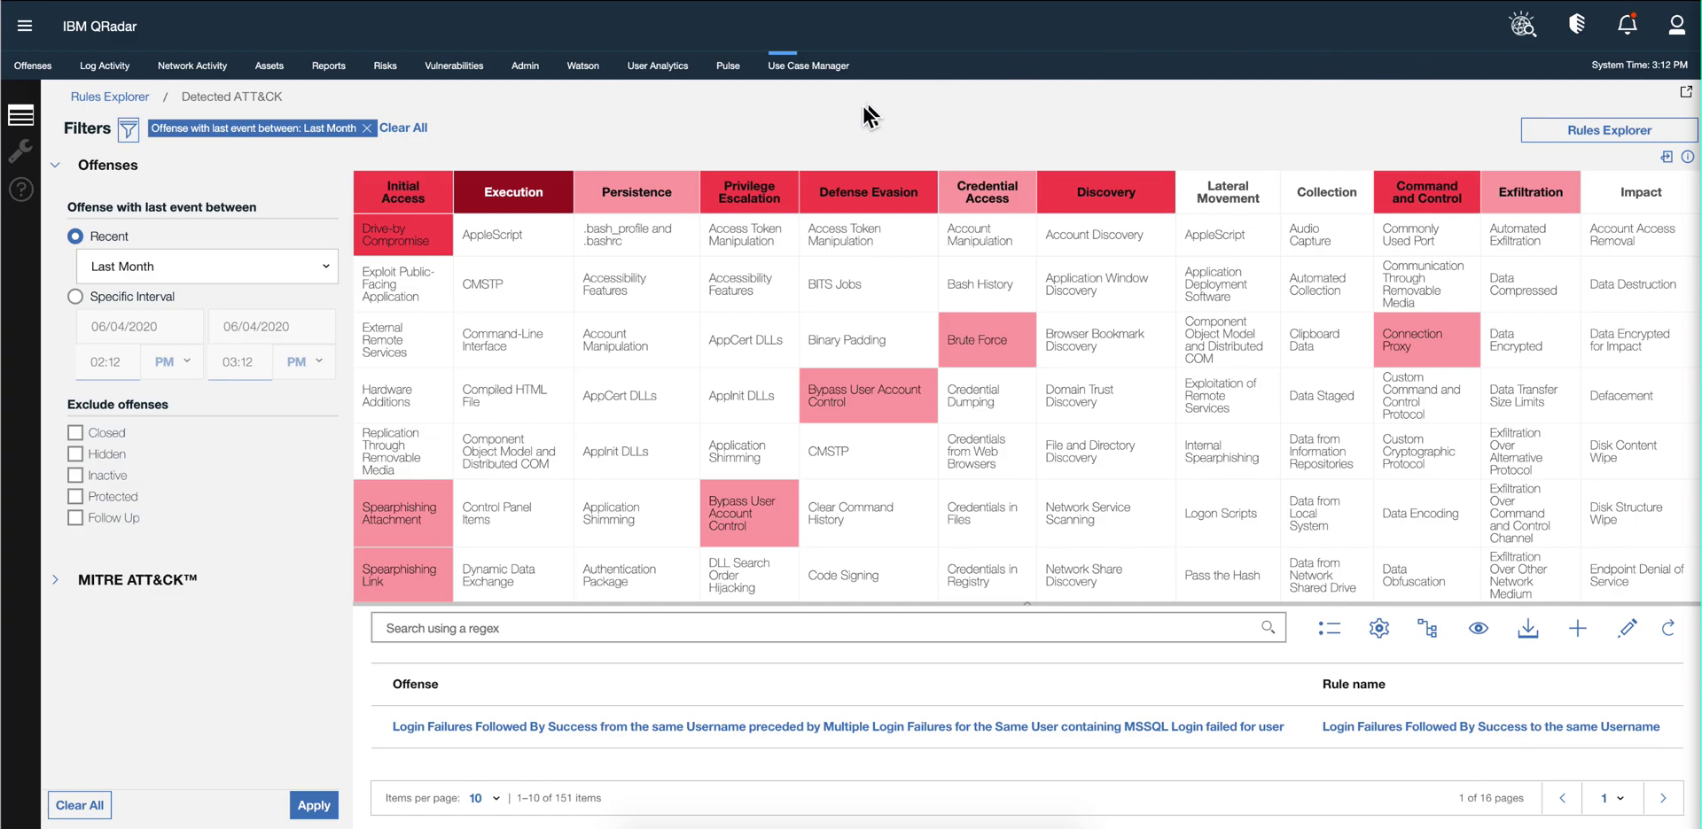
click(834, 71)
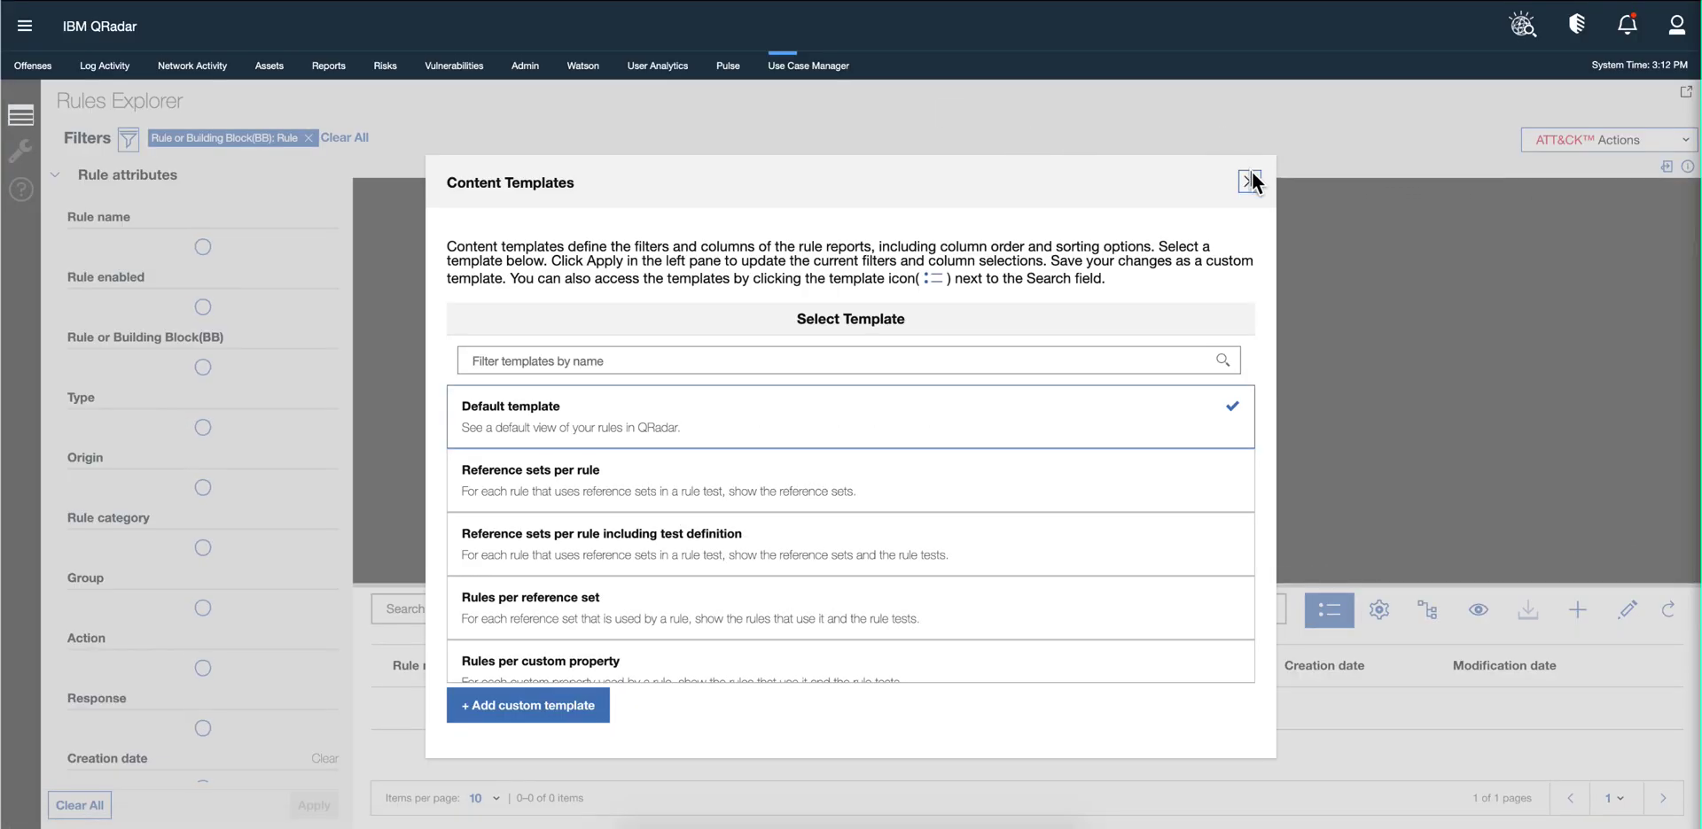
Dismiss the Content Templates chooser and start, then cancel, exporting all ATT&CK mappings.
click(1251, 181)
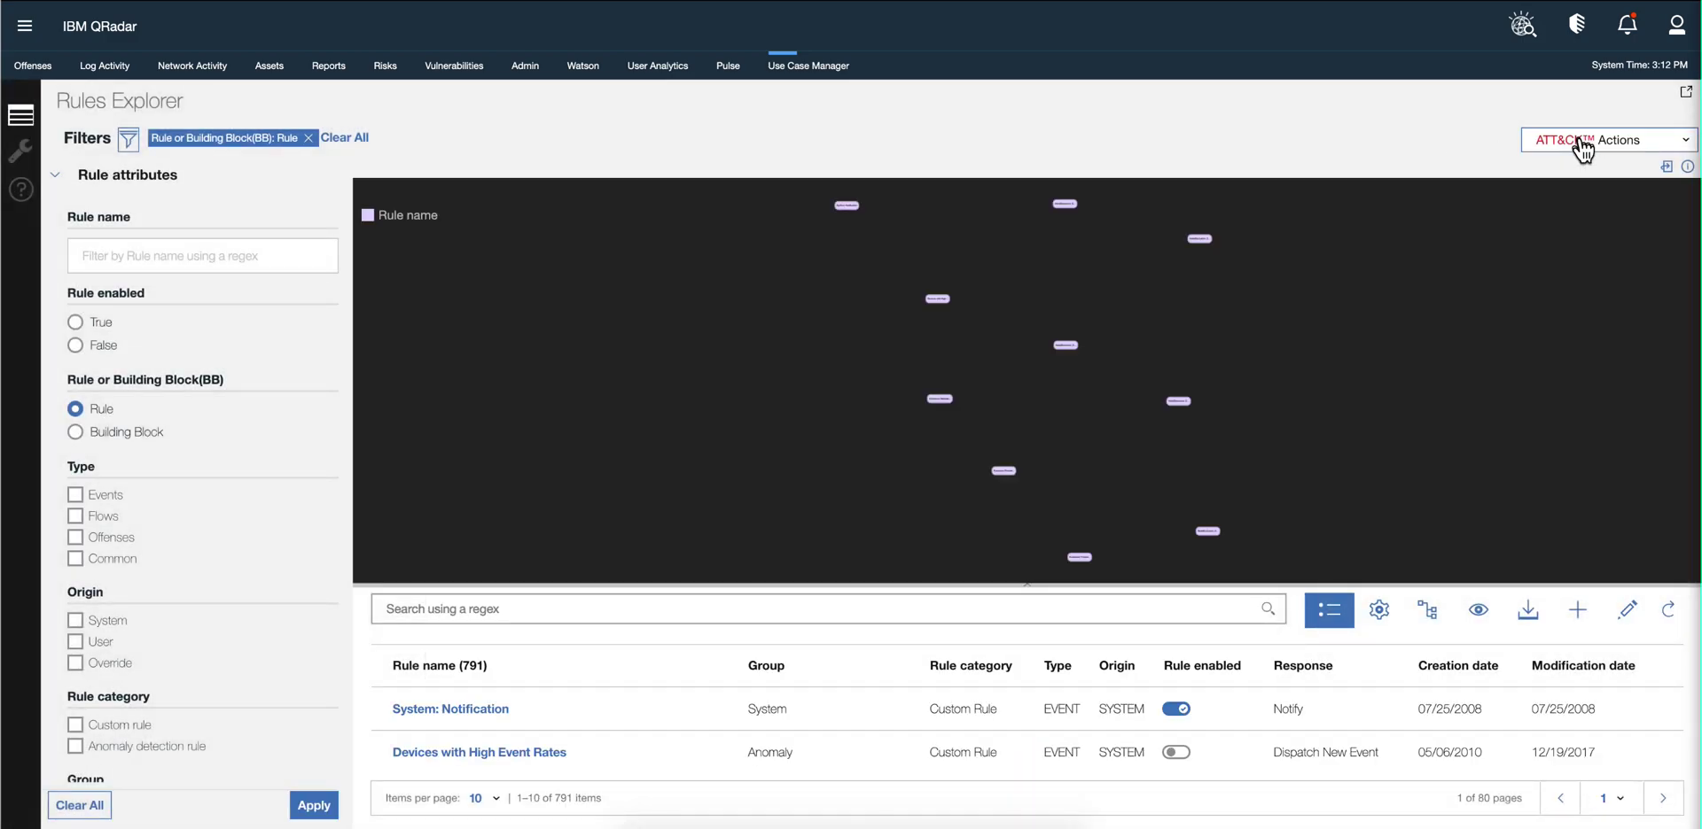
click(1582, 143)
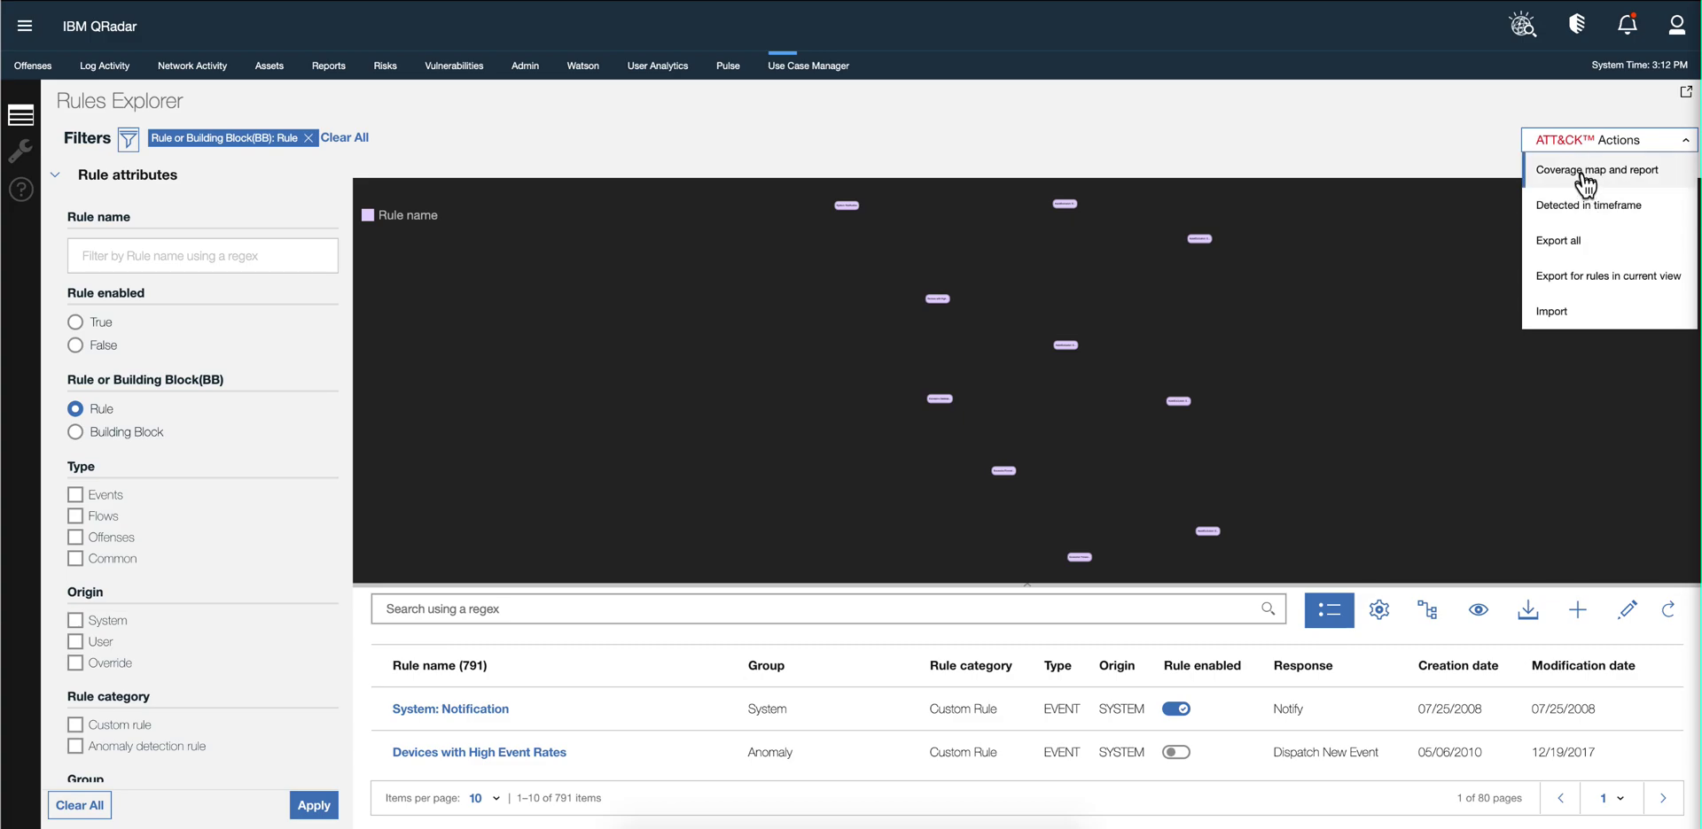
click(1560, 241)
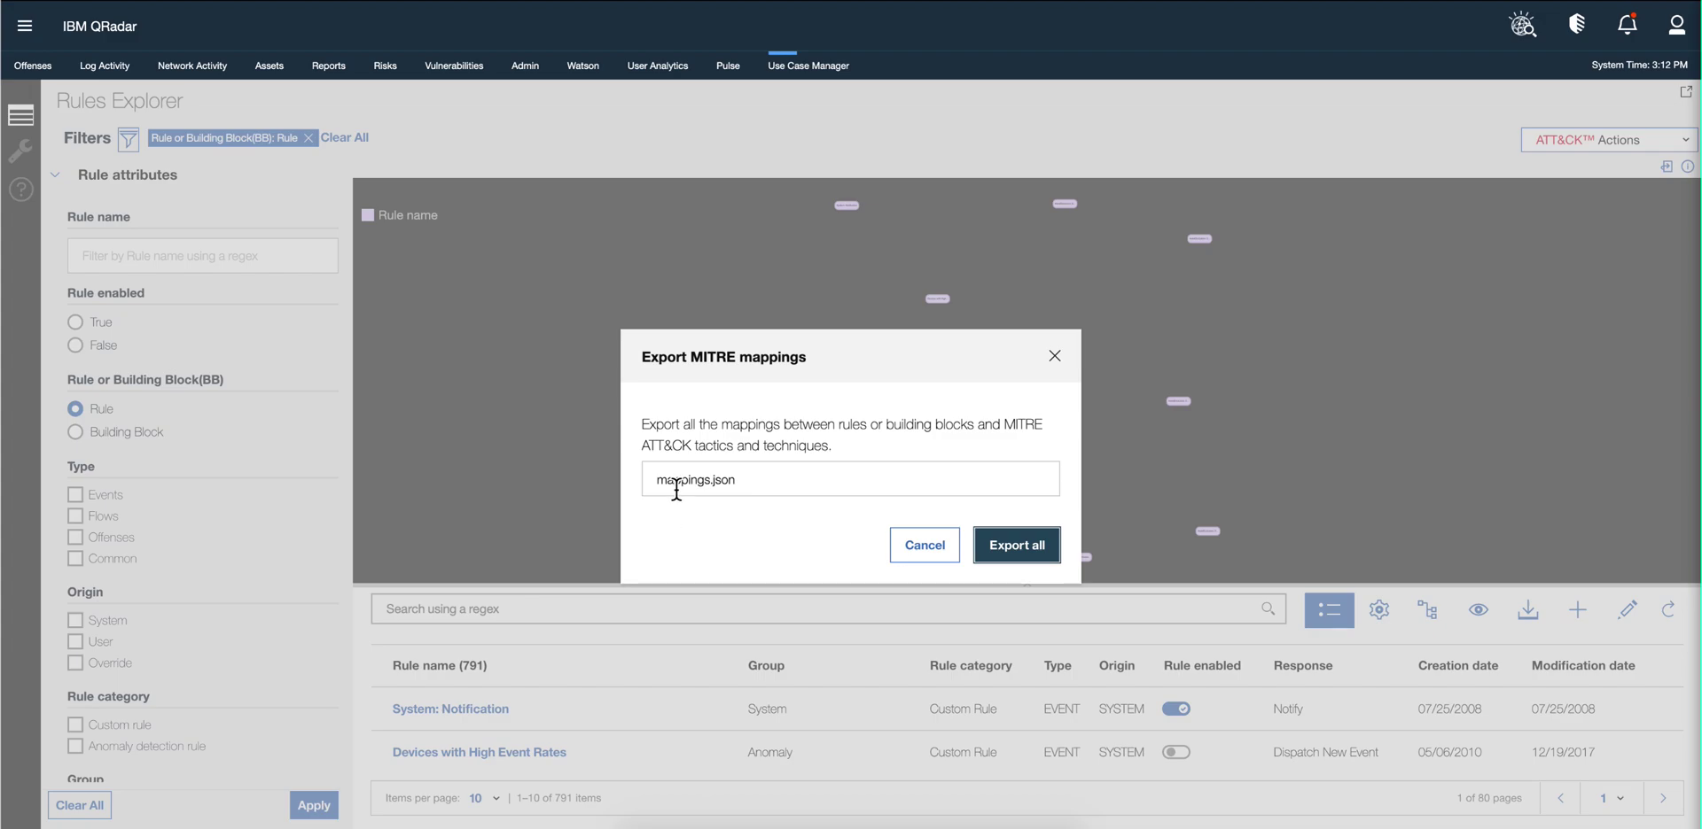
click(936, 561)
click(1611, 144)
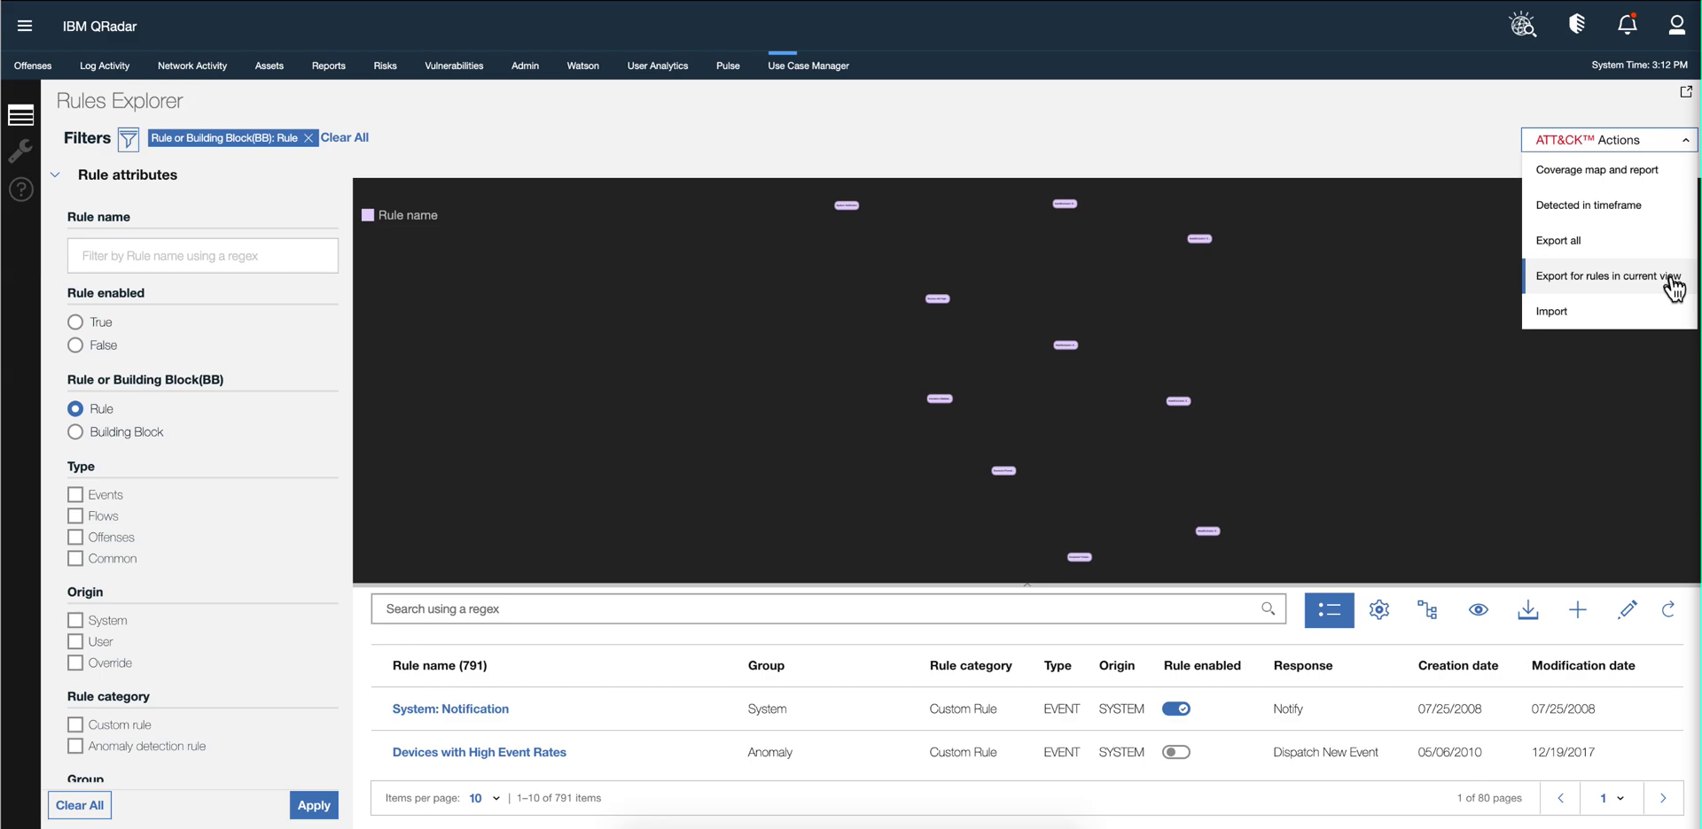
click(1557, 315)
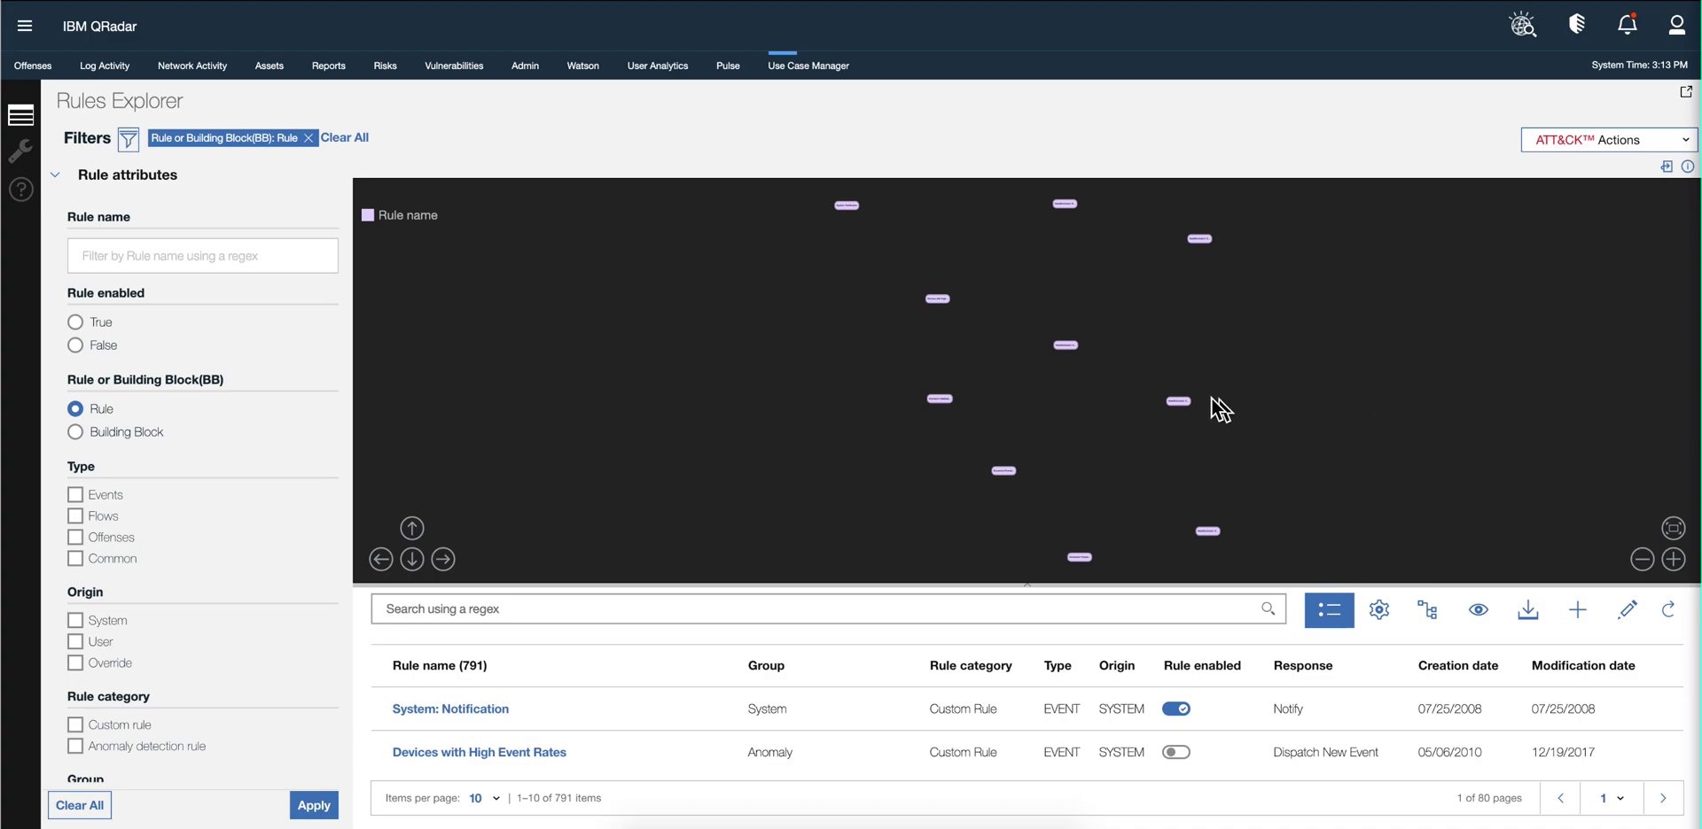
Hide the rule graph so more rule rows show in the table.
click(1480, 608)
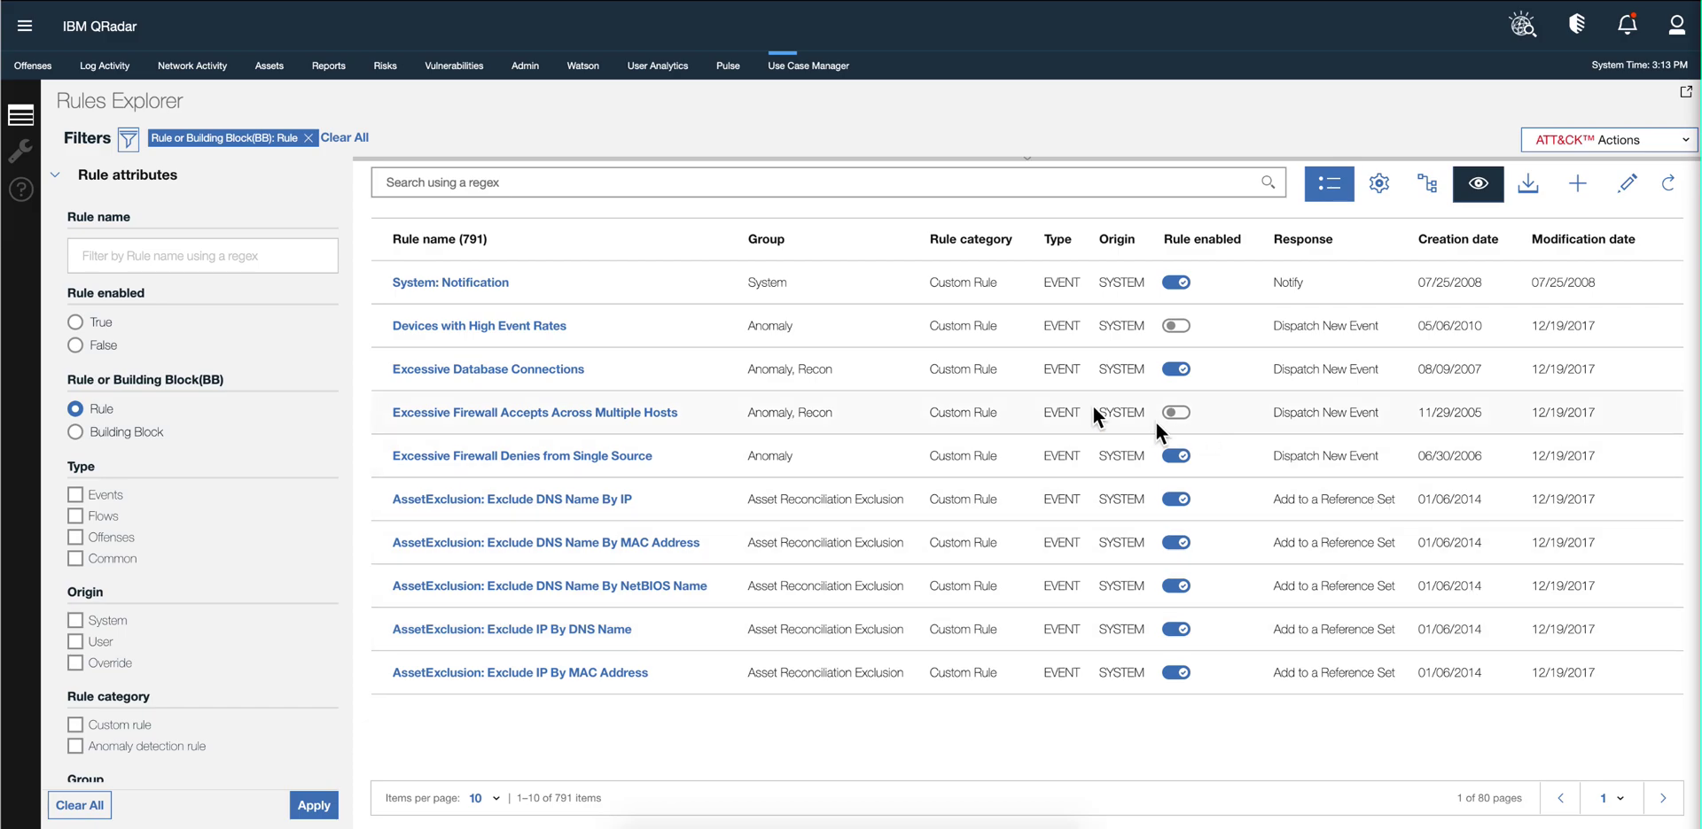
scroll(168, 426, down, 5)
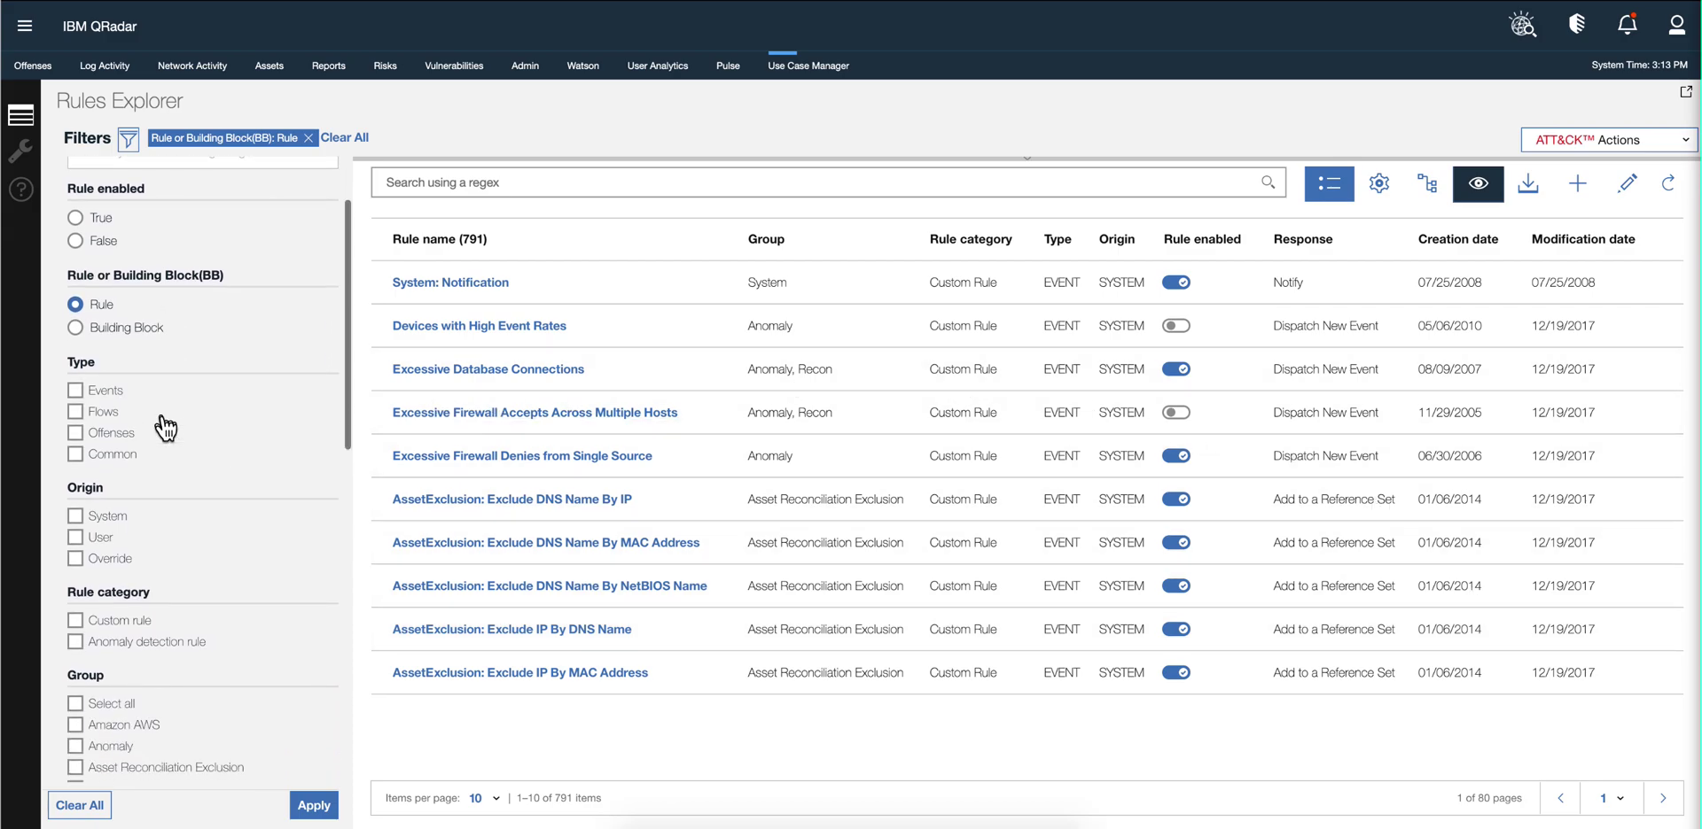
scroll(163, 416, down, 5)
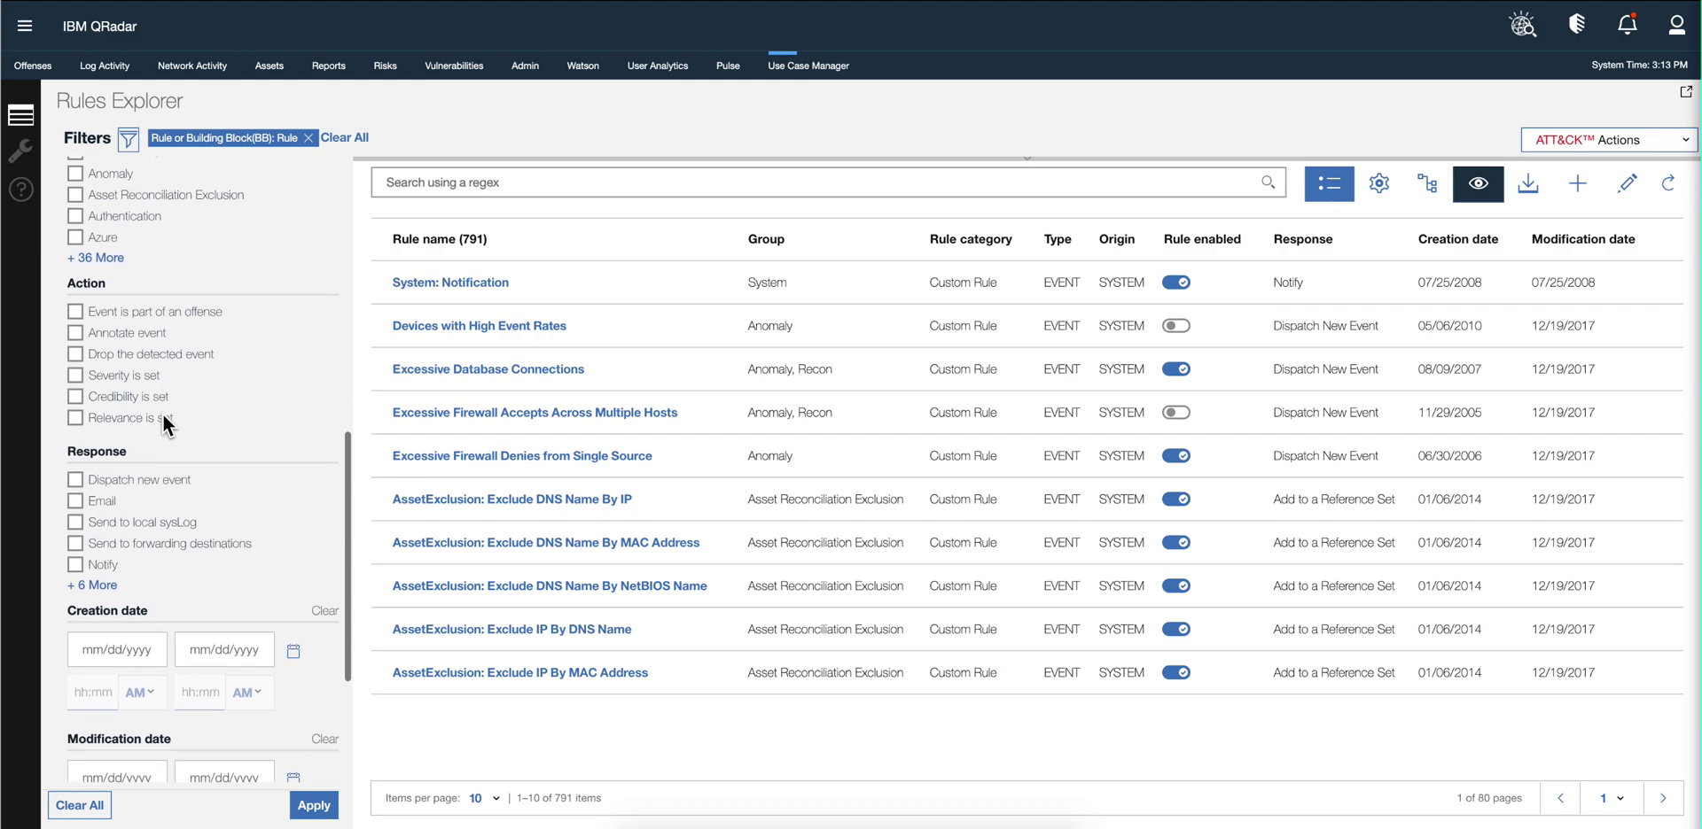
scroll(165, 424, up, 4)
scroll(165, 429, up, 2)
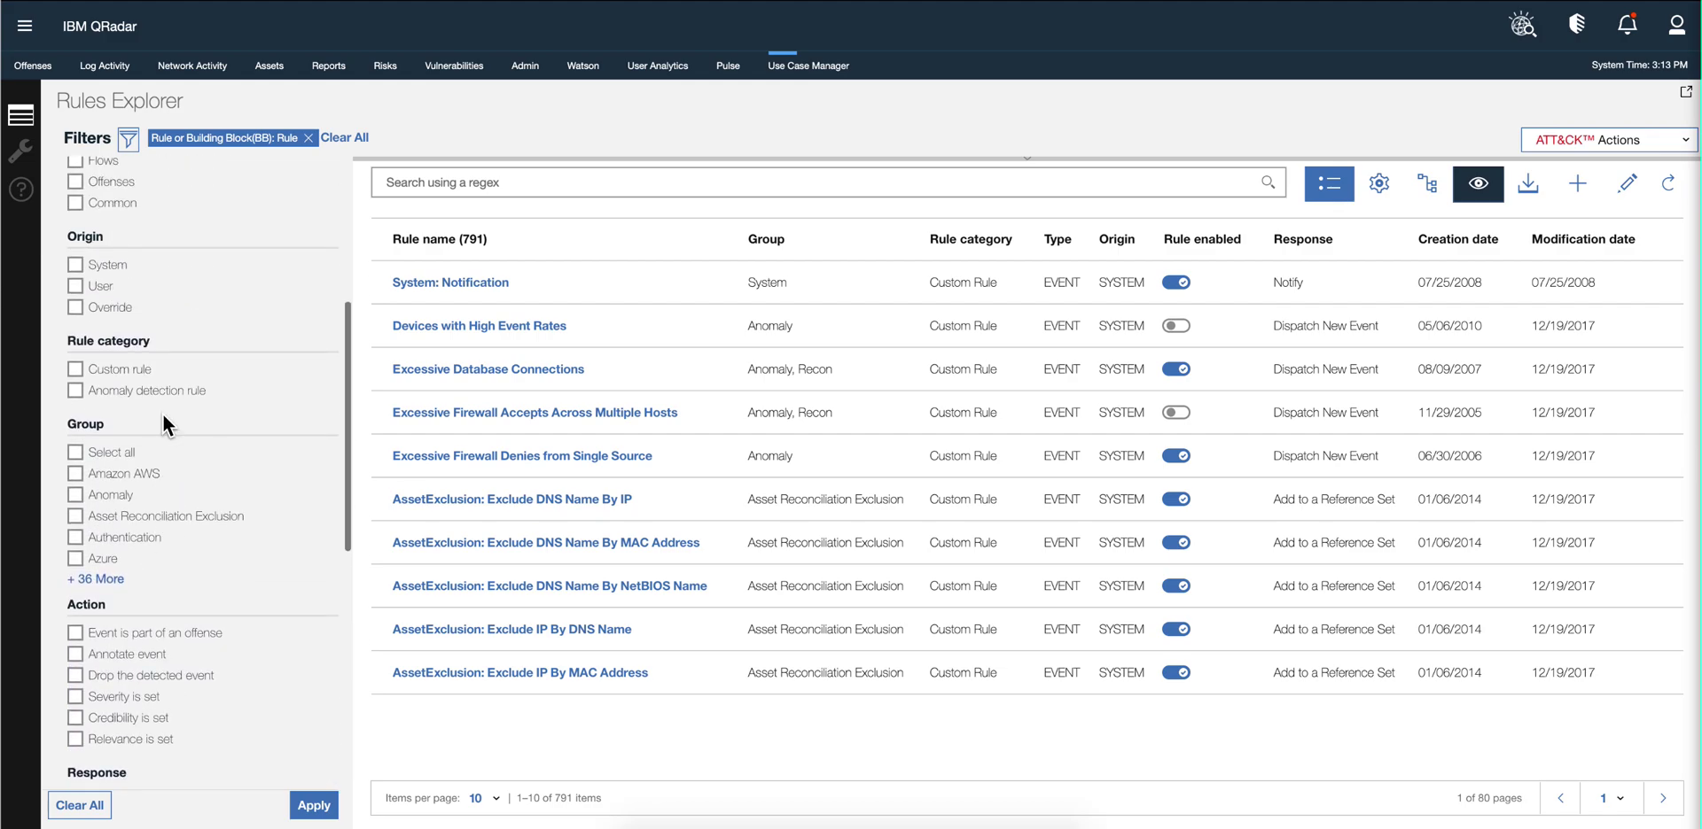
Filter the rules-only list to the Sysmon group from '+36 More', leaving 200 rules.
click(98, 580)
click(100, 582)
click(100, 582)
scroll(128, 545, down, 3)
click(127, 547)
scroll(129, 551, down, 1)
scroll(128, 620, up, 2)
click(129, 717)
scroll(129, 727, down, 4)
click(111, 736)
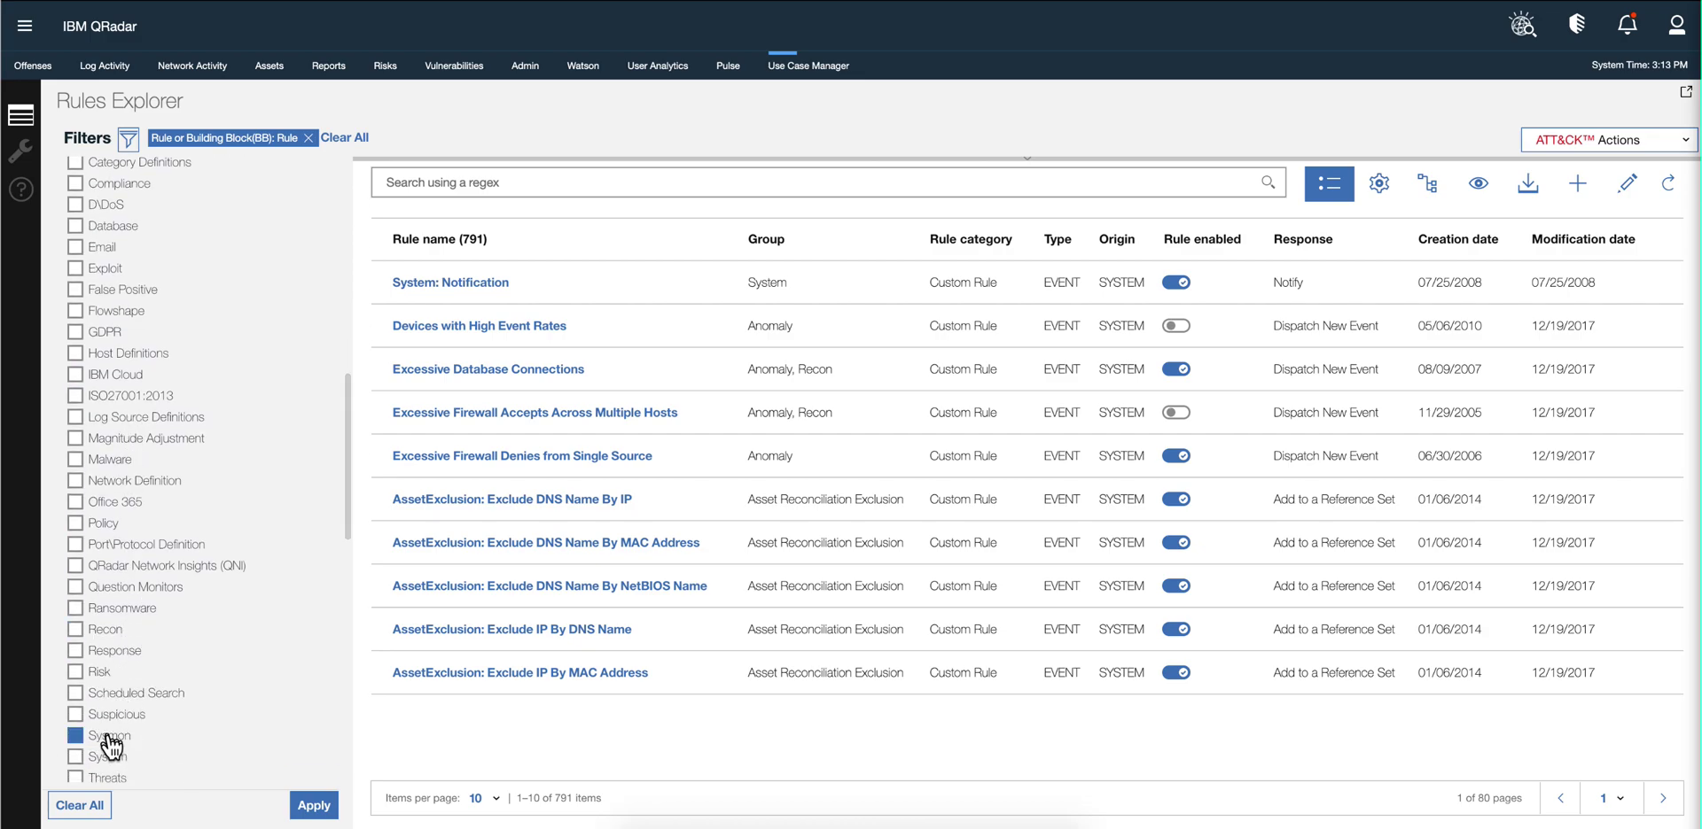
click(316, 807)
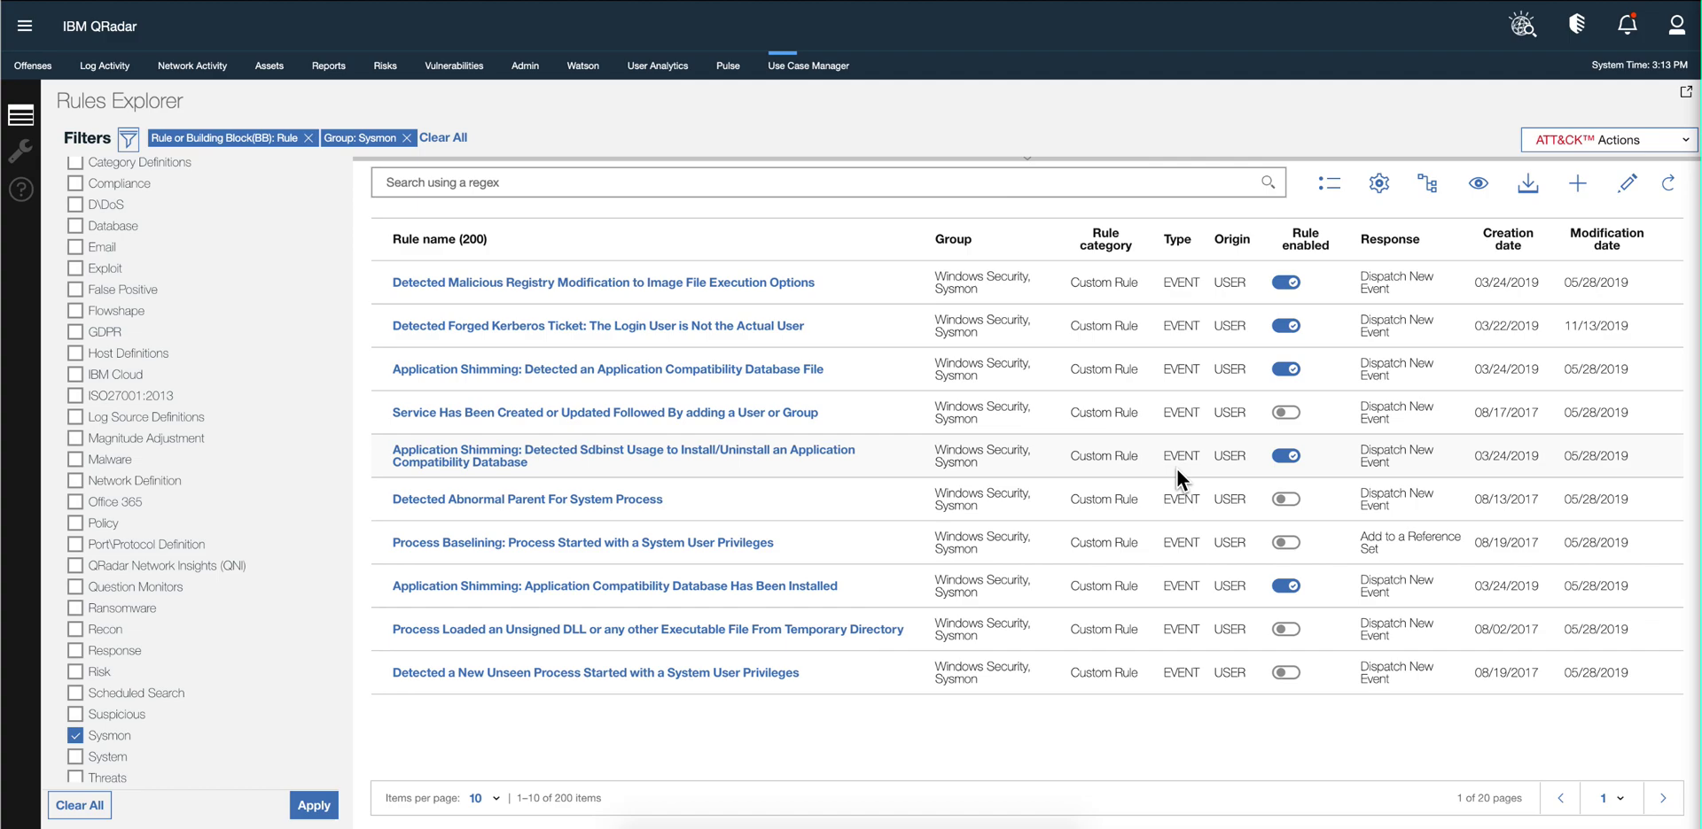
Select the Forged Kerberos Ticket, Abnormal Parent and Unsigned DLL rules and edit their MITRE mappings.
click(1628, 188)
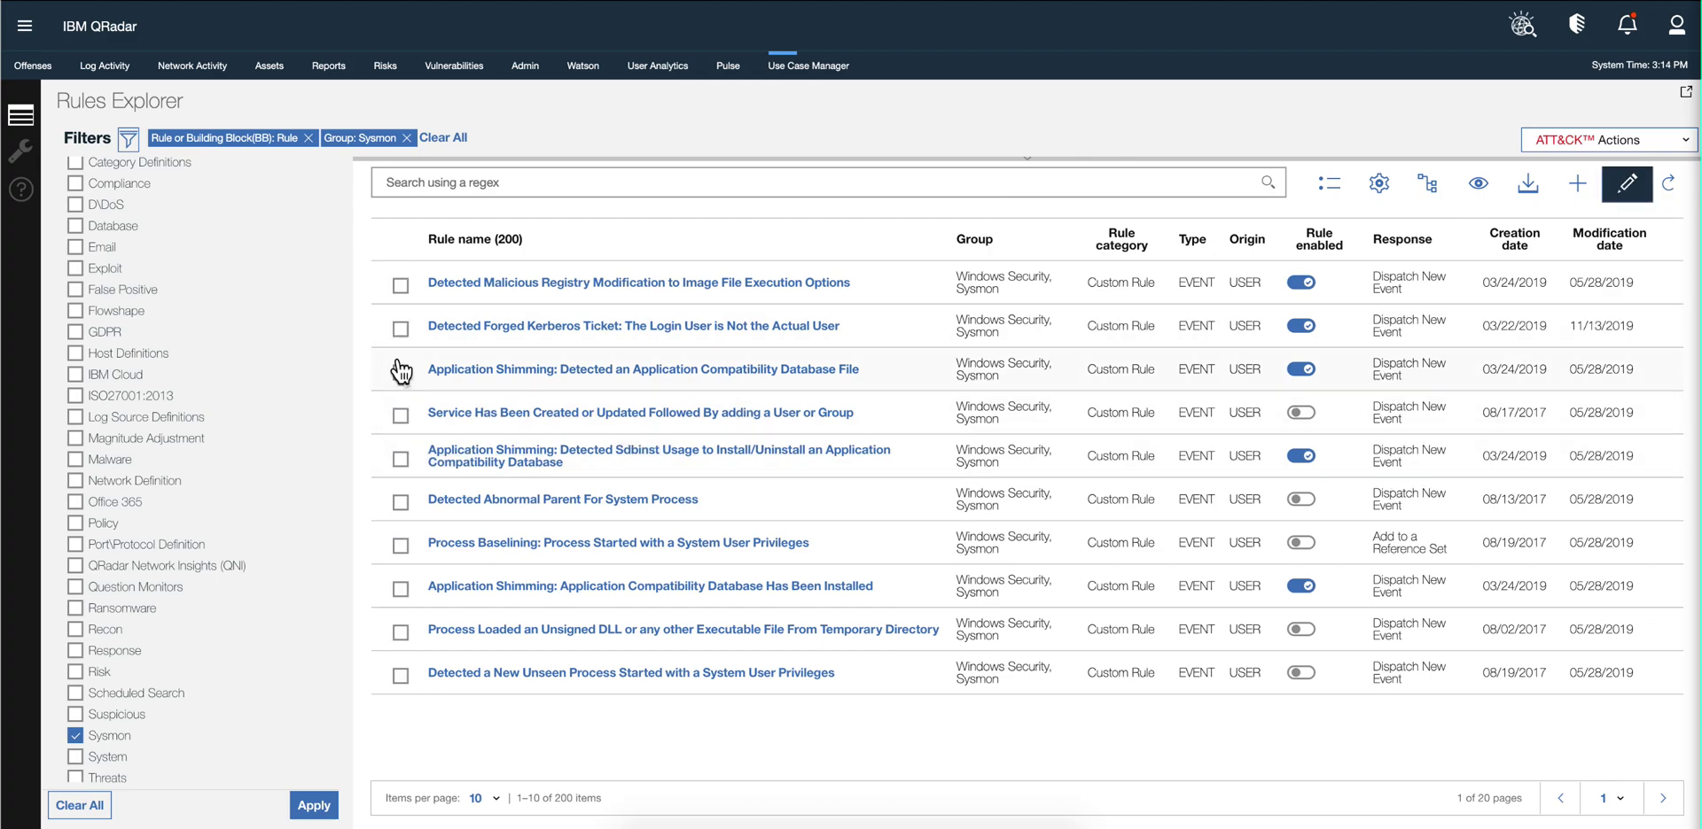
click(400, 287)
click(399, 373)
click(399, 373)
click(401, 331)
click(402, 515)
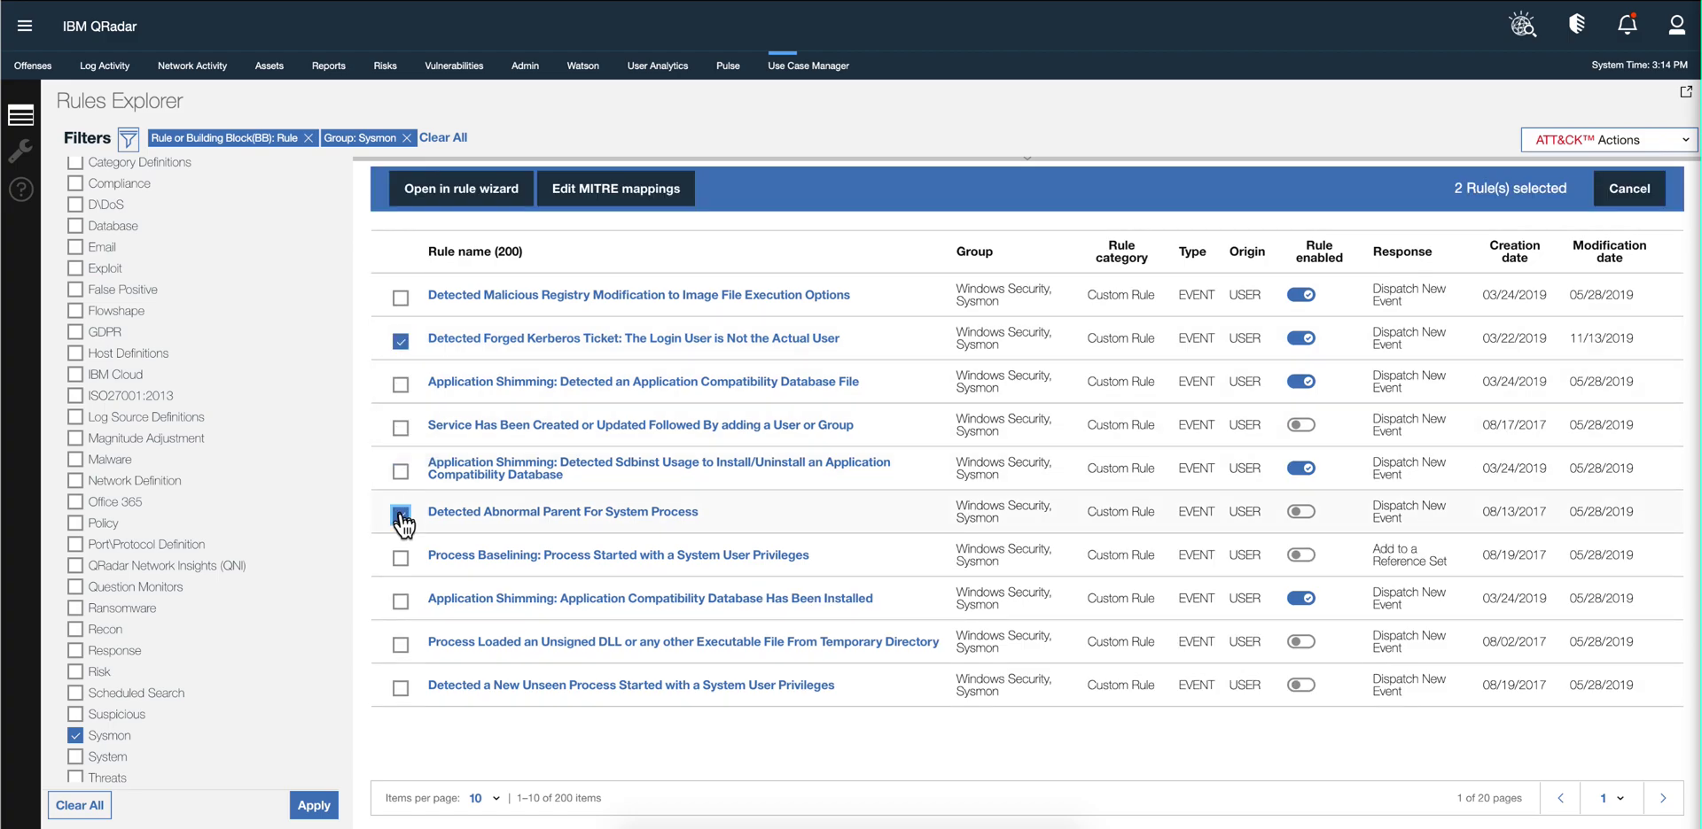
click(401, 603)
click(401, 646)
click(401, 603)
click(464, 197)
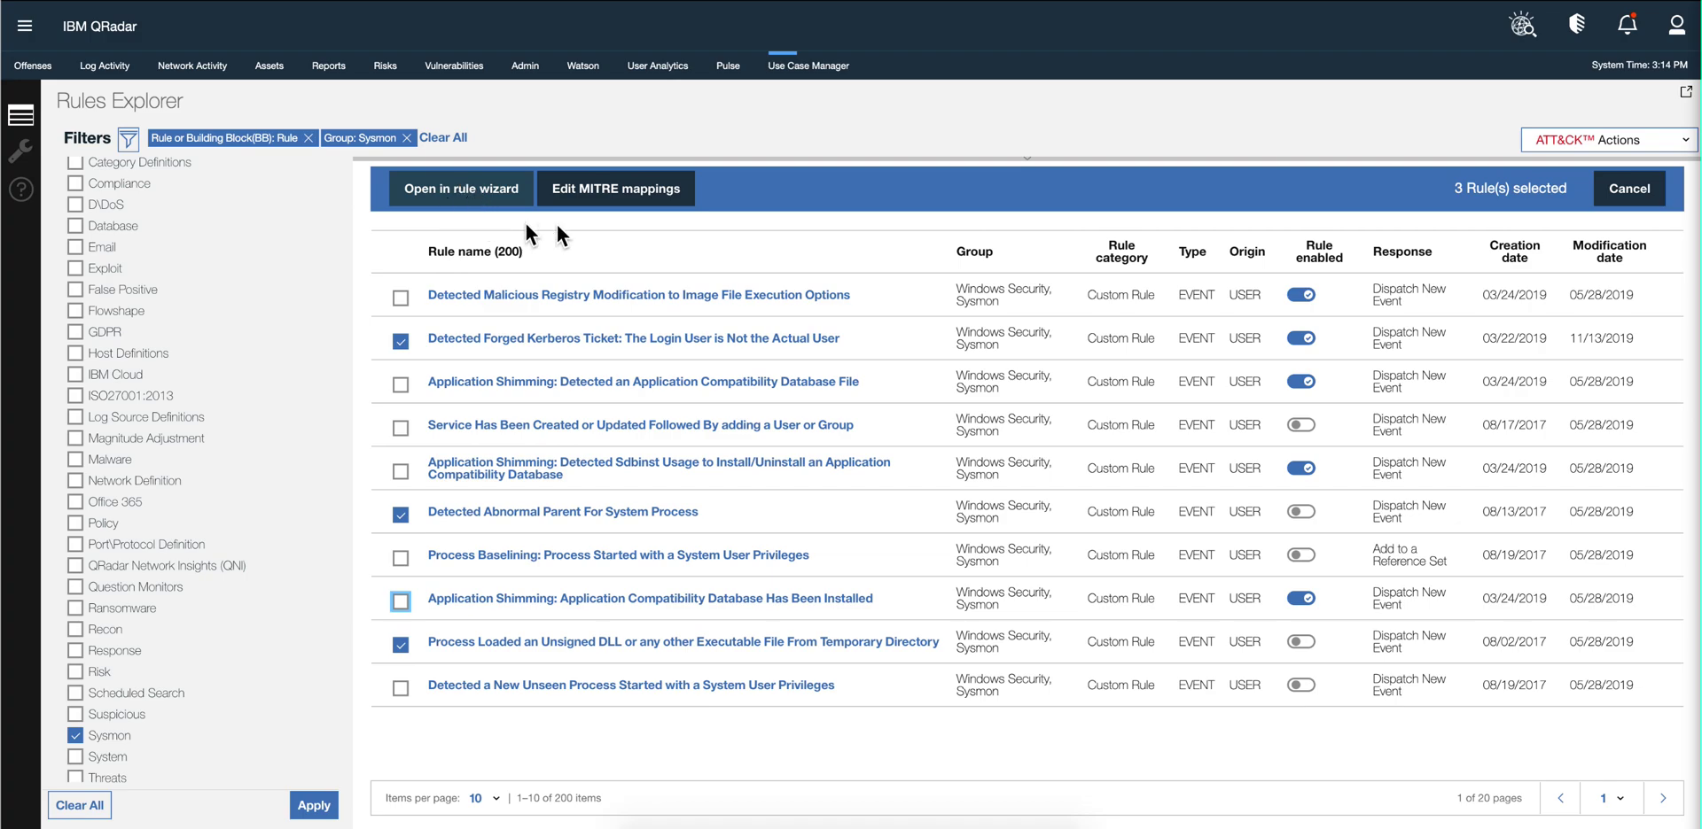
click(617, 197)
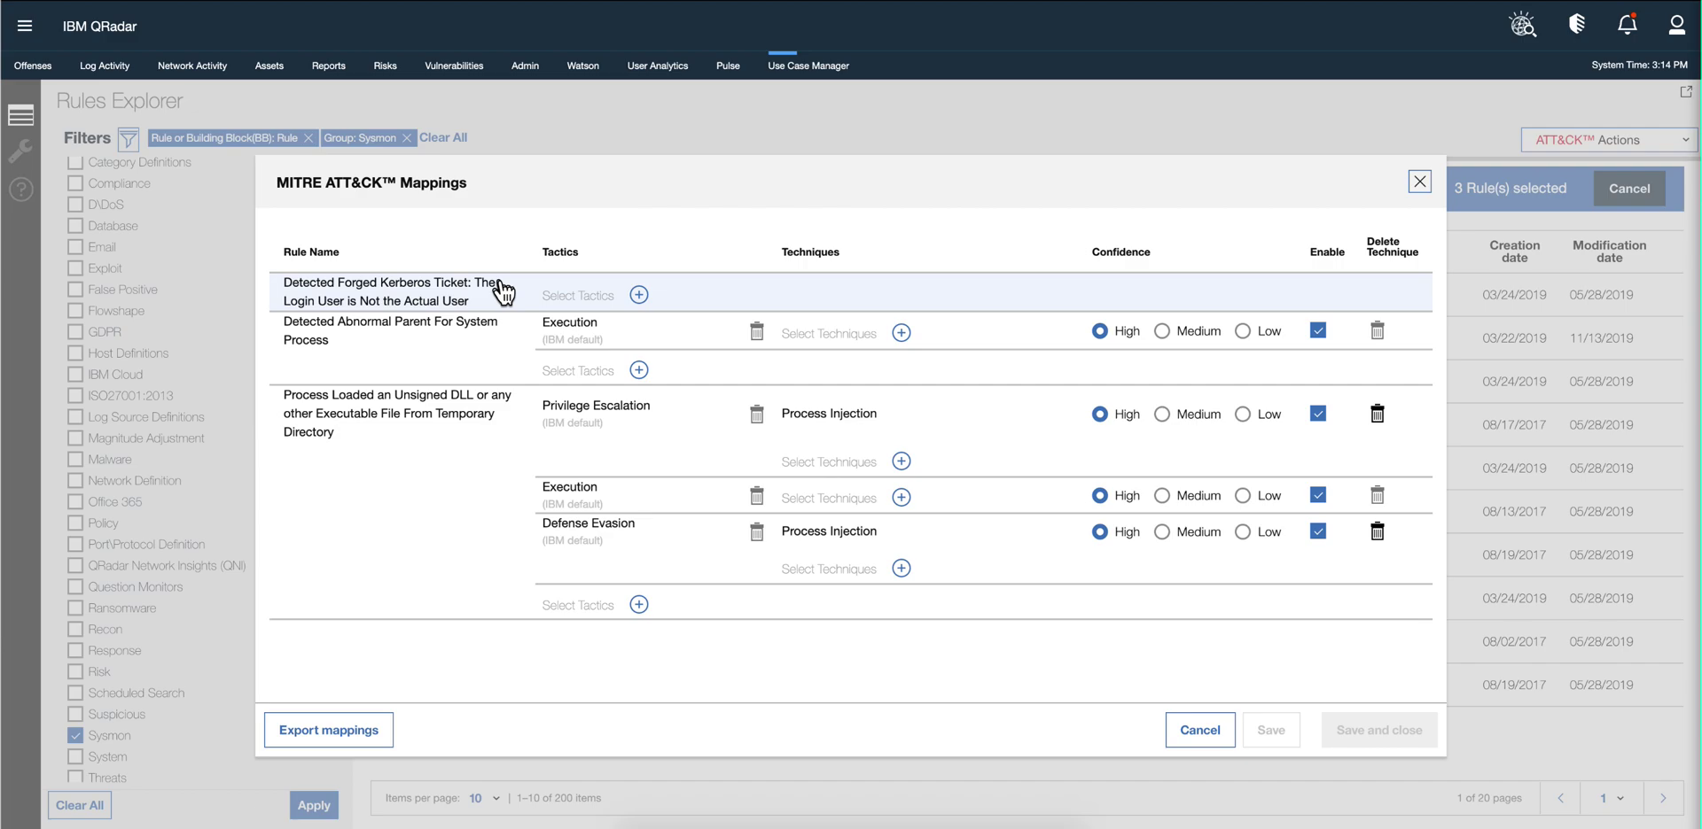
Add the TA0006 Credential Access tactic to the Forged Kerberos rule's mapping.
click(638, 296)
click(649, 381)
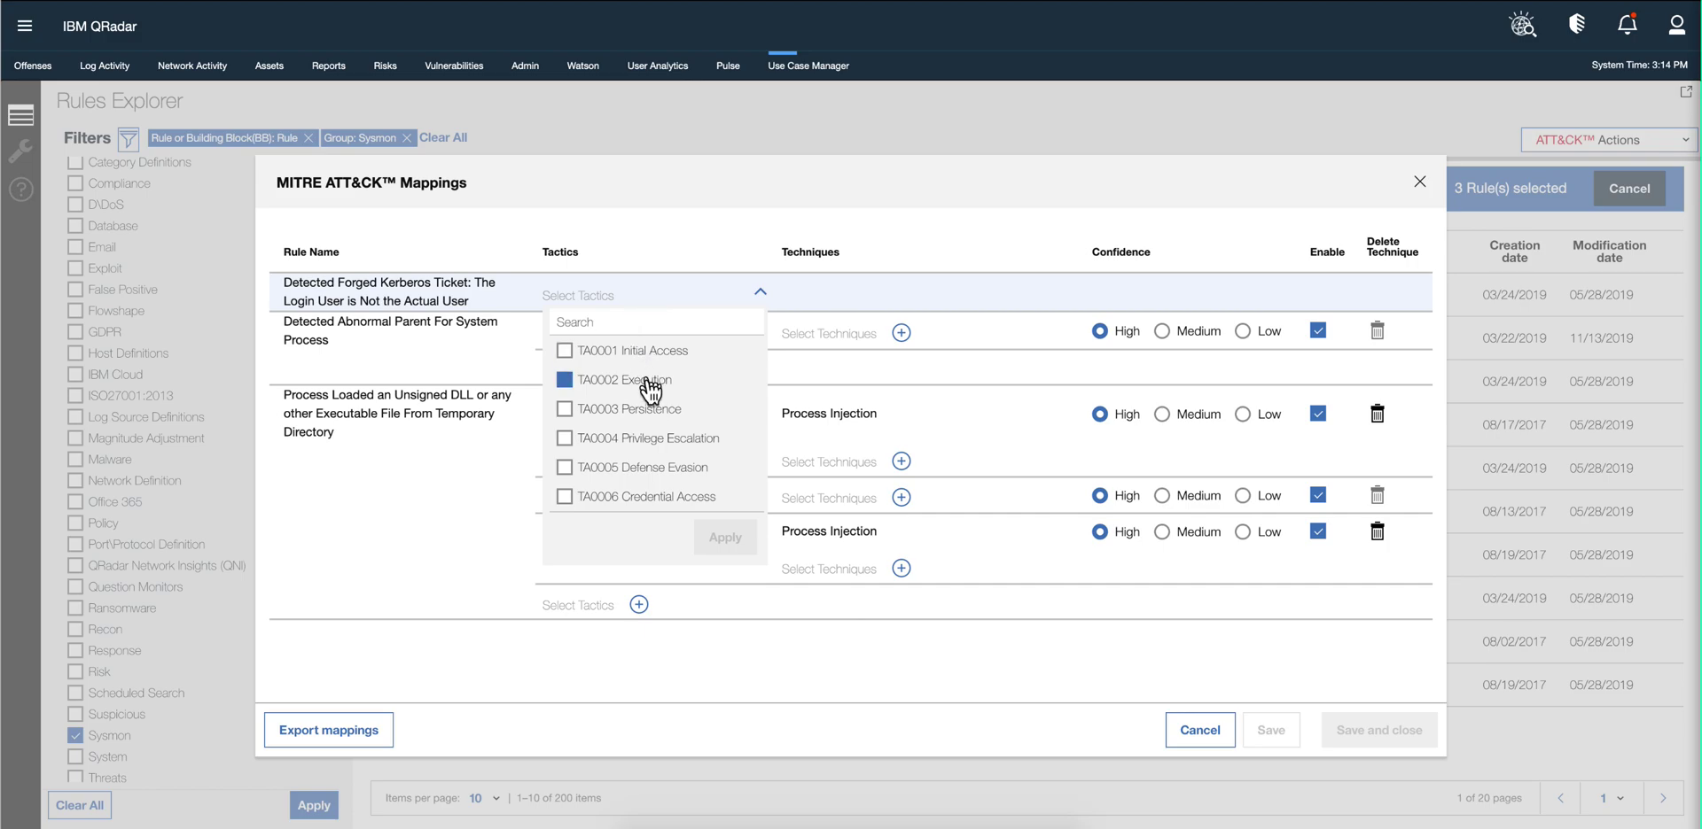
scroll(649, 390, down, 3)
scroll(650, 399, down, 2)
scroll(650, 399, up, 3)
scroll(649, 397, up, 3)
scroll(649, 397, down, 2)
scroll(650, 397, down, 2)
click(564, 395)
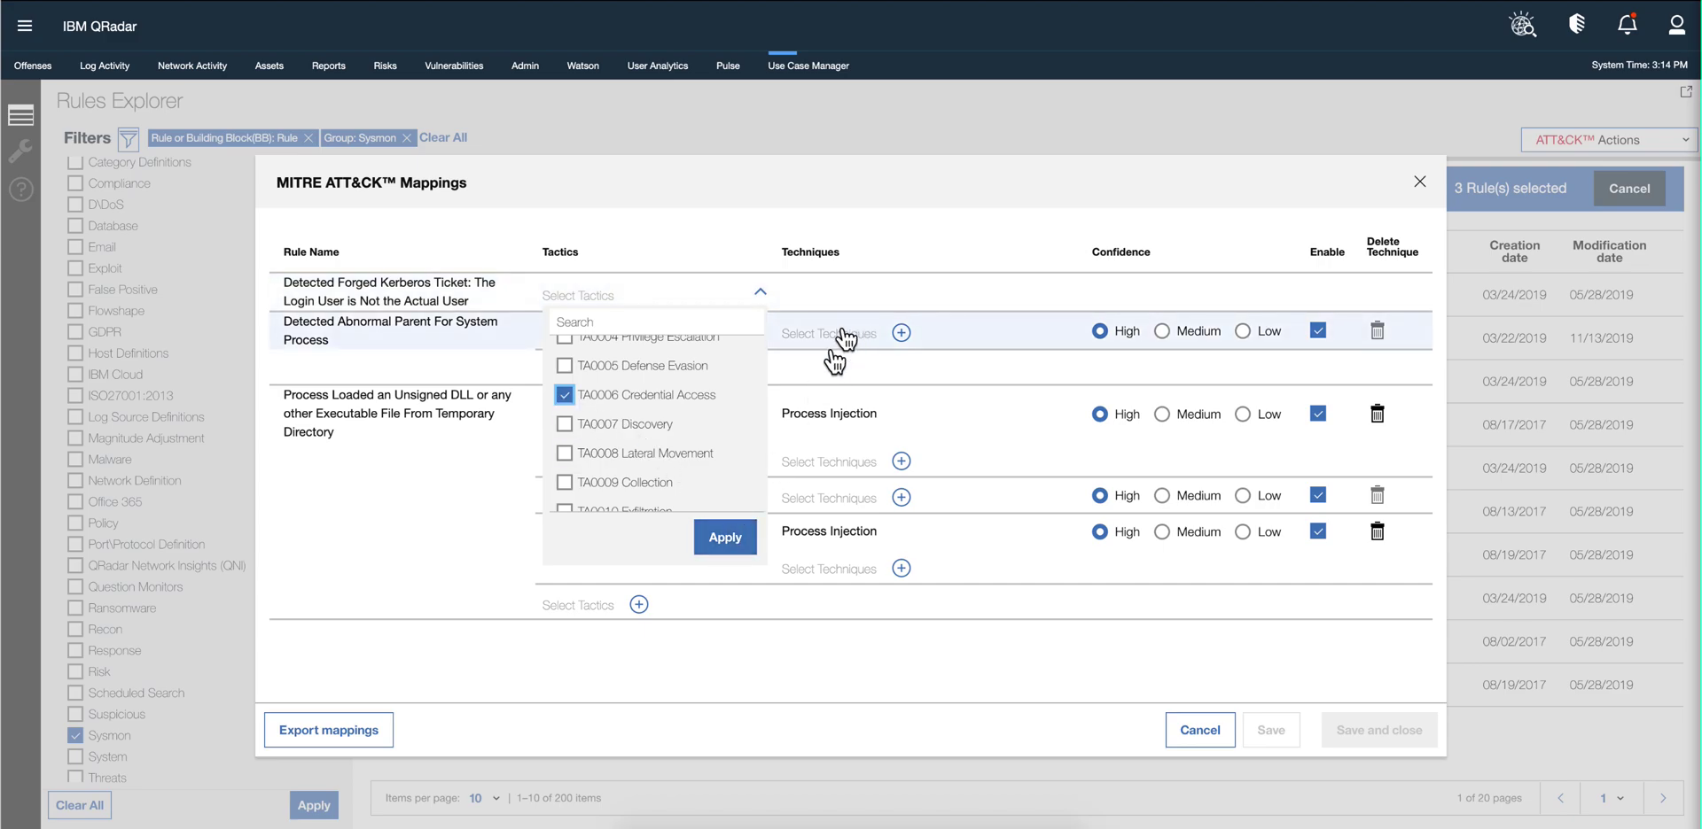
click(737, 537)
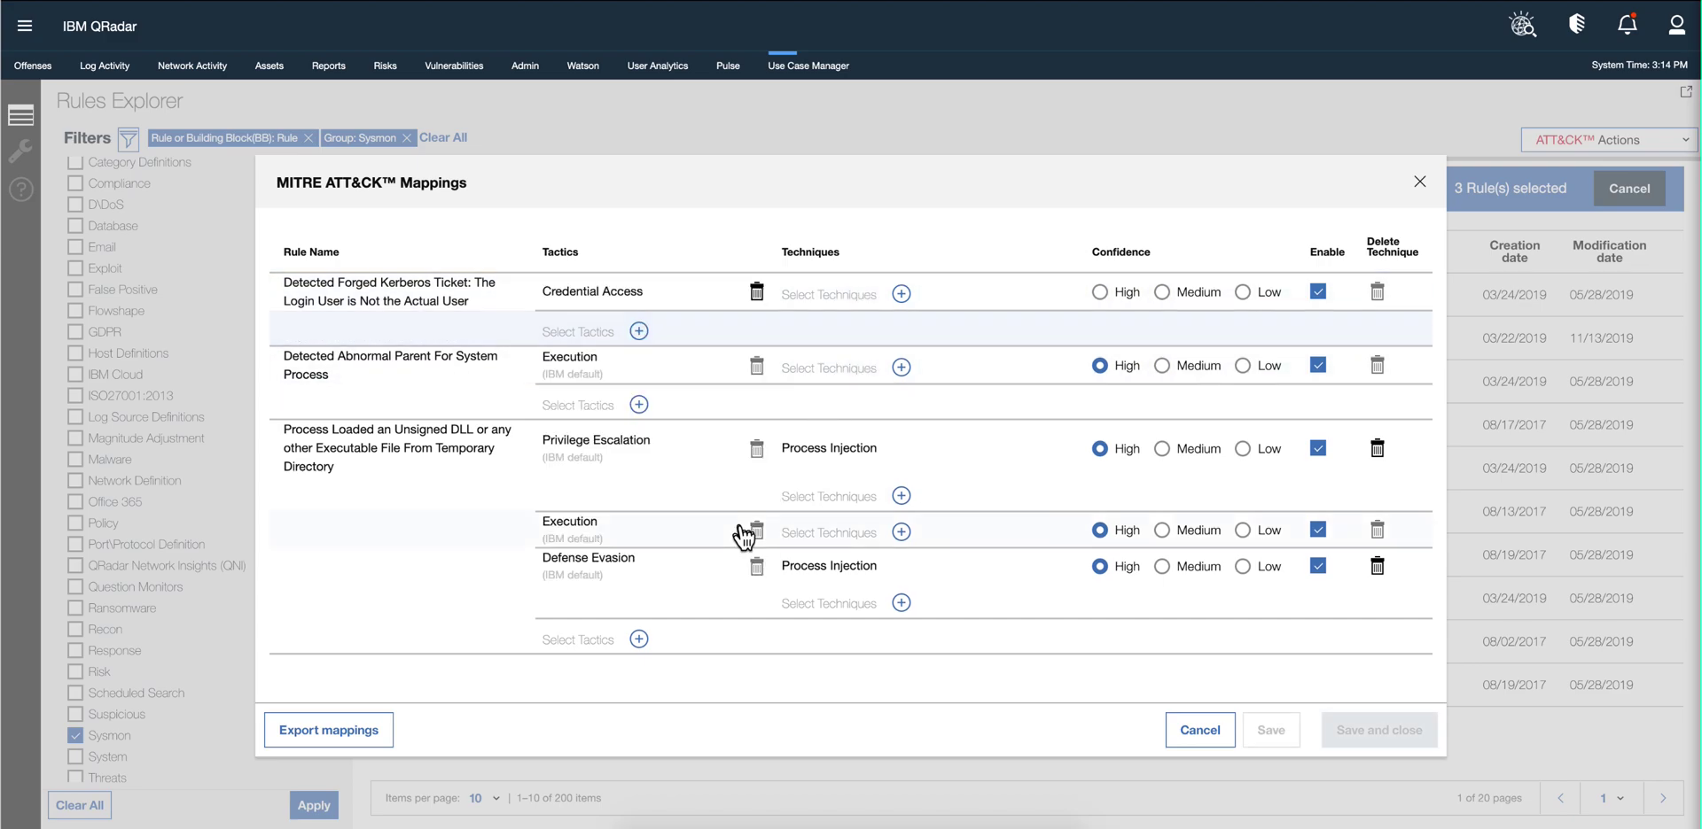
Map technique T1208 Kerberoasting with Medium confidence, then discard the mapping changes.
click(900, 296)
scroll(905, 389, down, 2)
scroll(906, 394, down, 5)
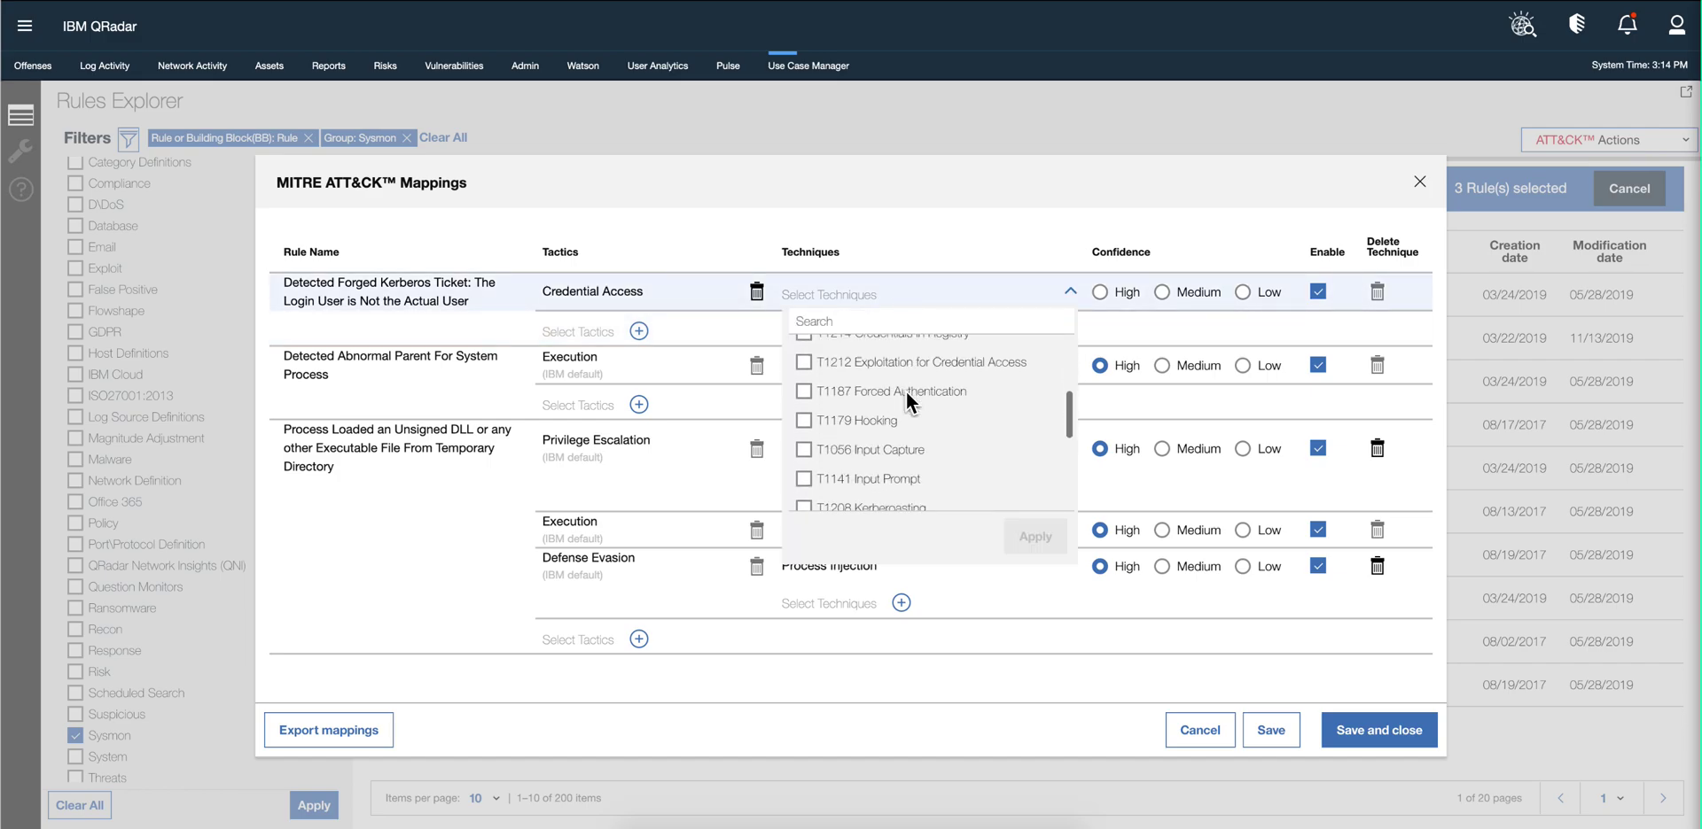
click(868, 434)
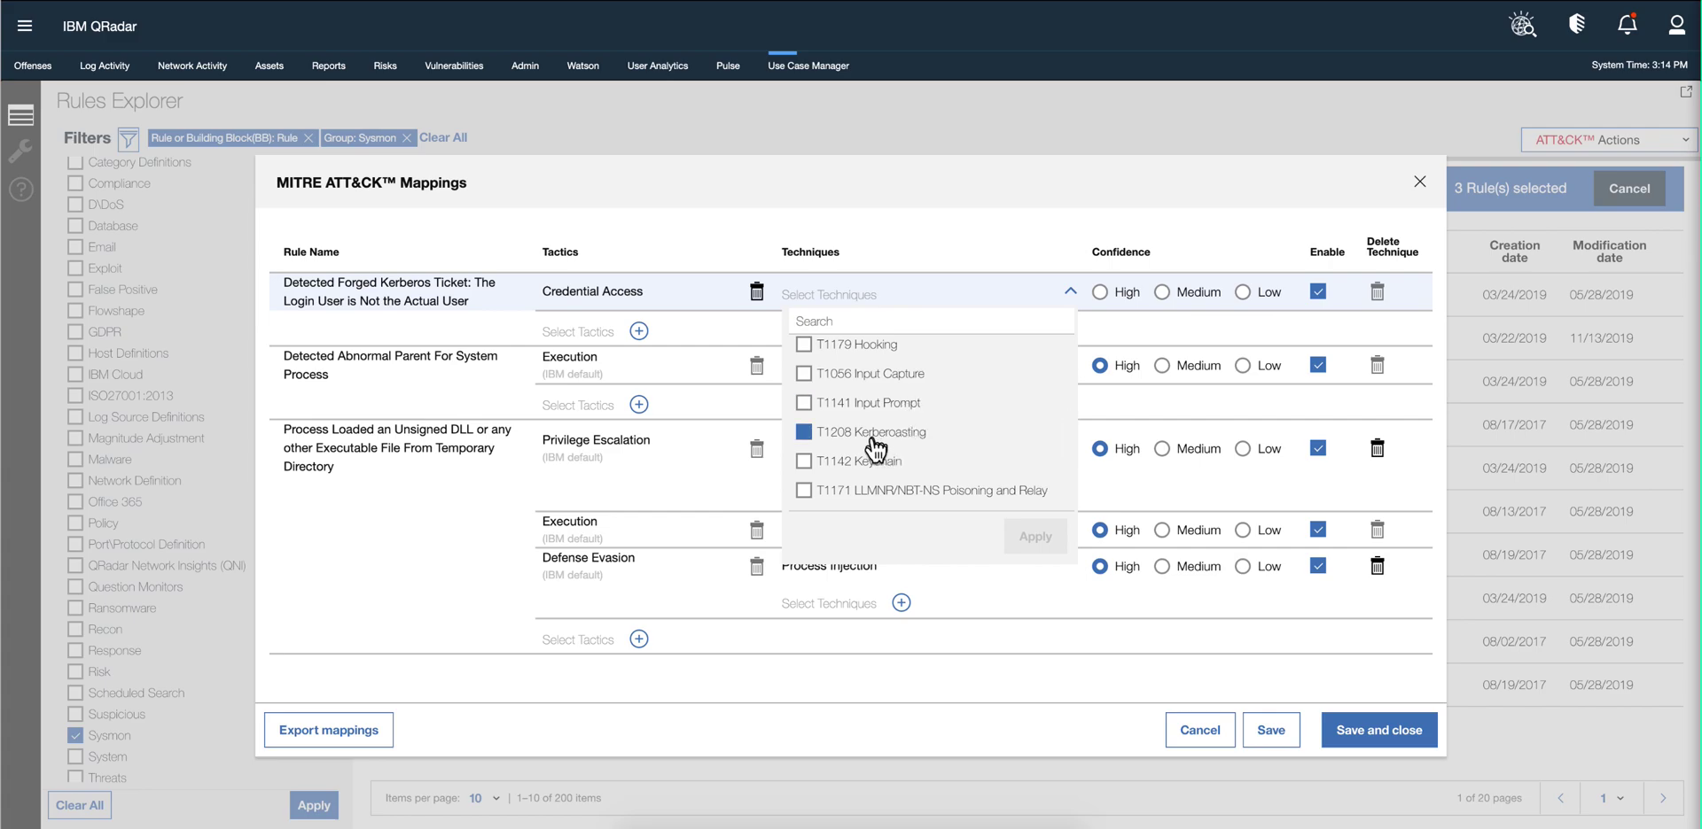
click(1035, 536)
click(1161, 293)
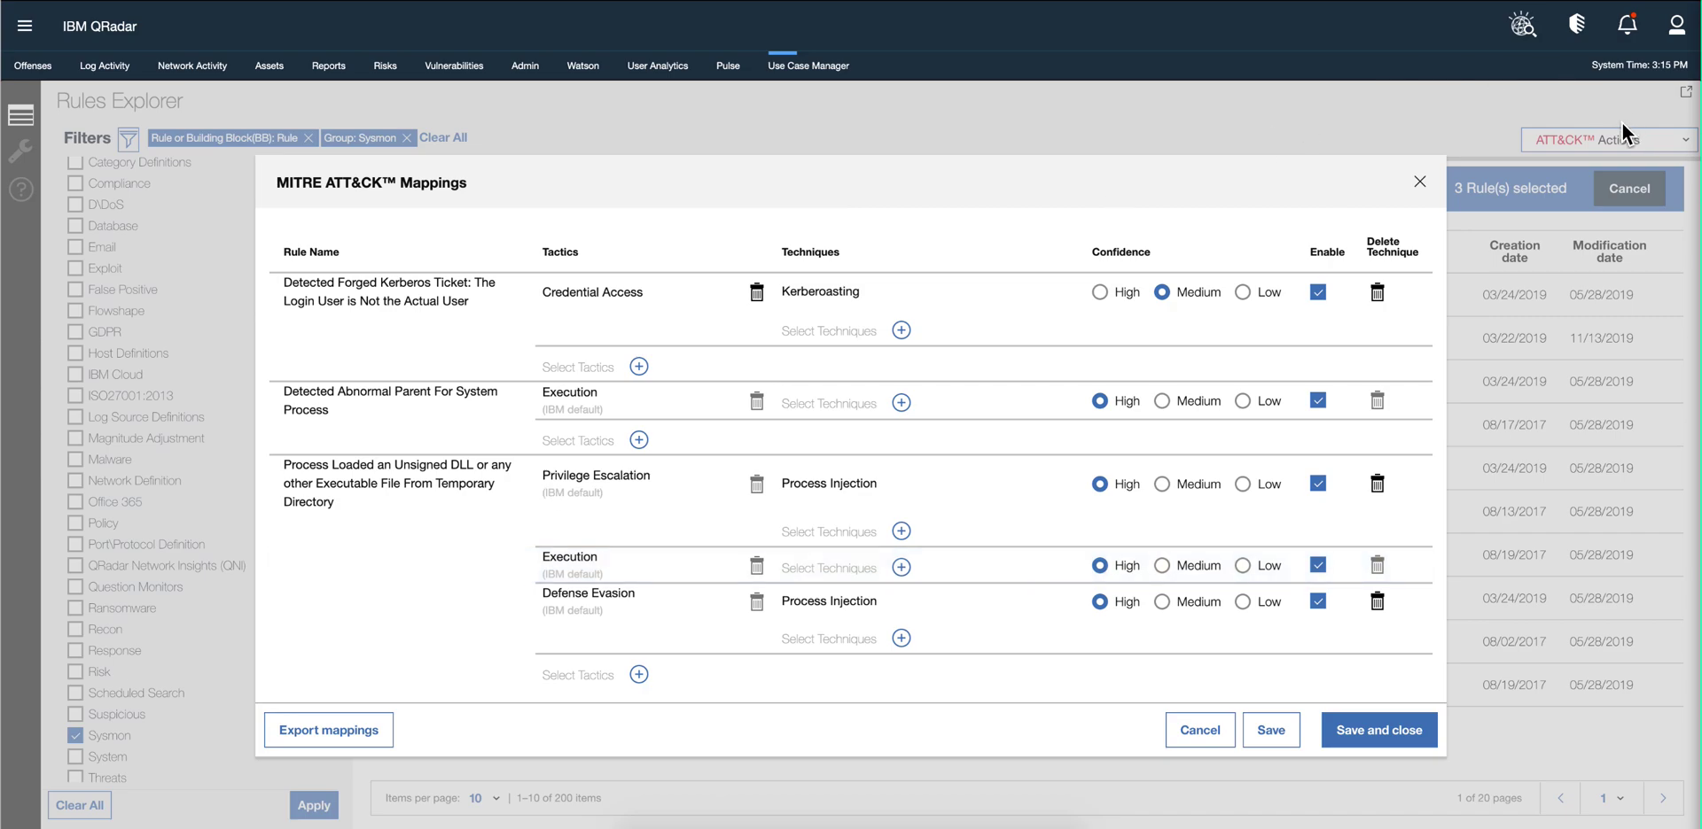
click(1202, 732)
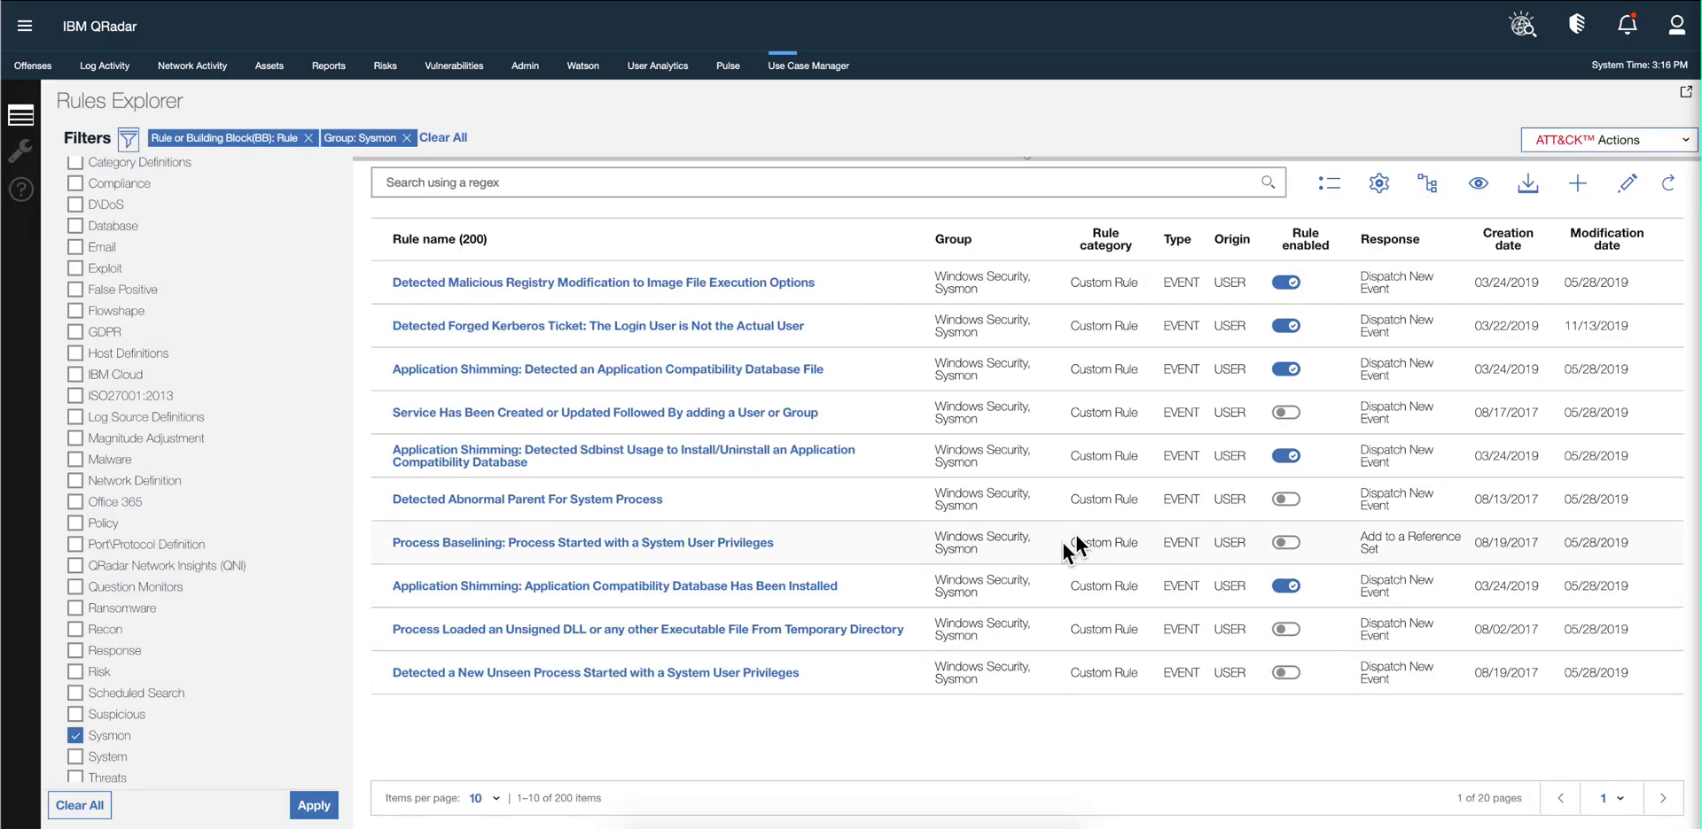
In the column settings, pick the plain Tactic variant of the Mitre tactic column.
click(1379, 186)
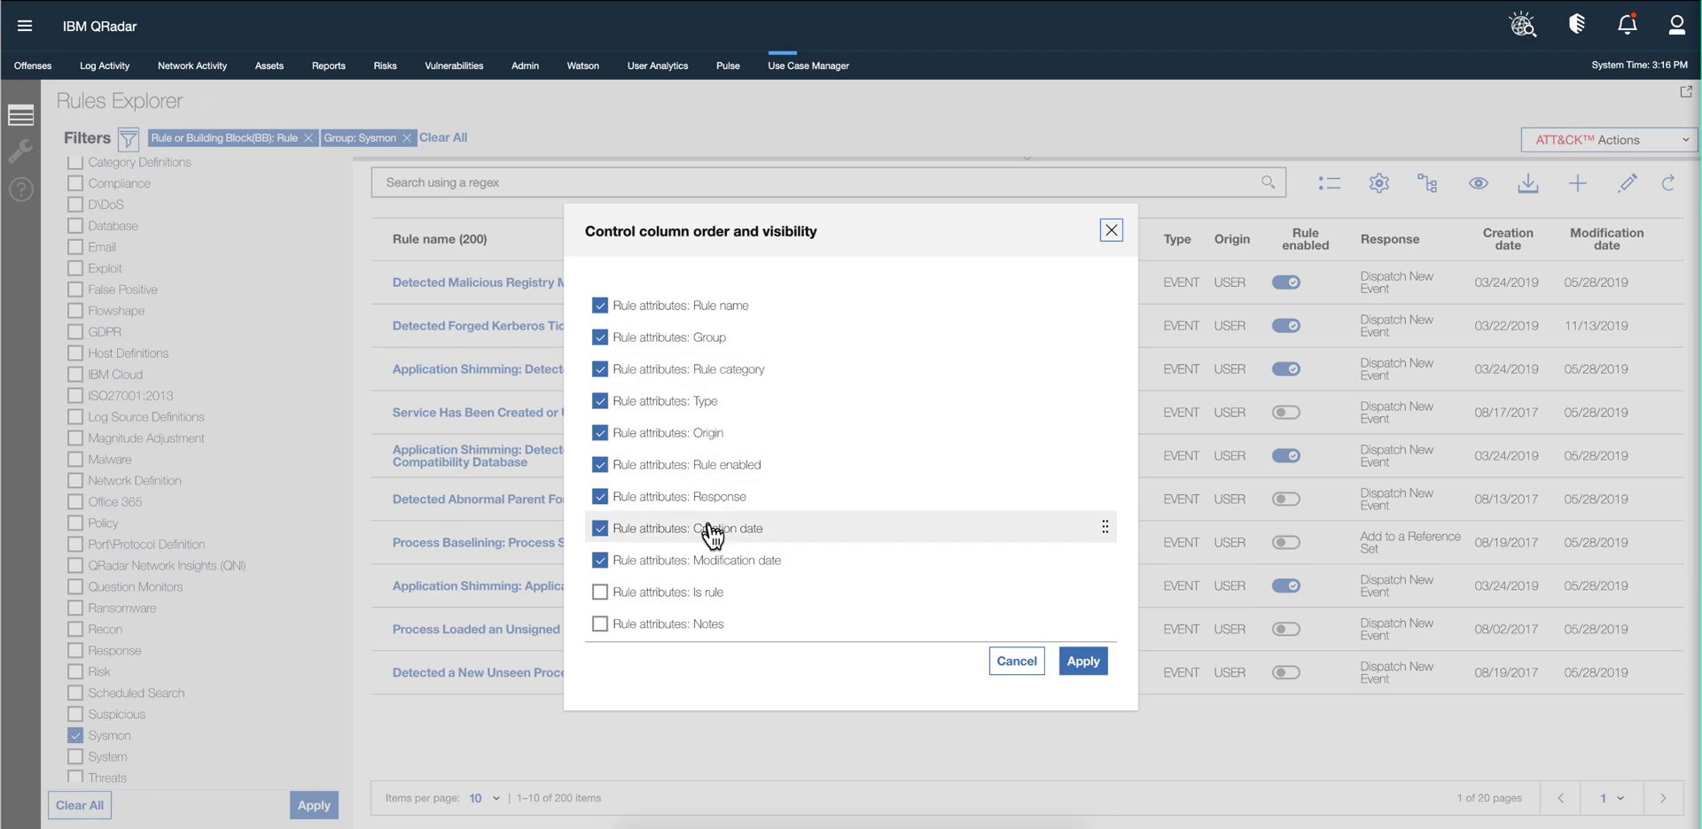
scroll(885, 467, down, 10)
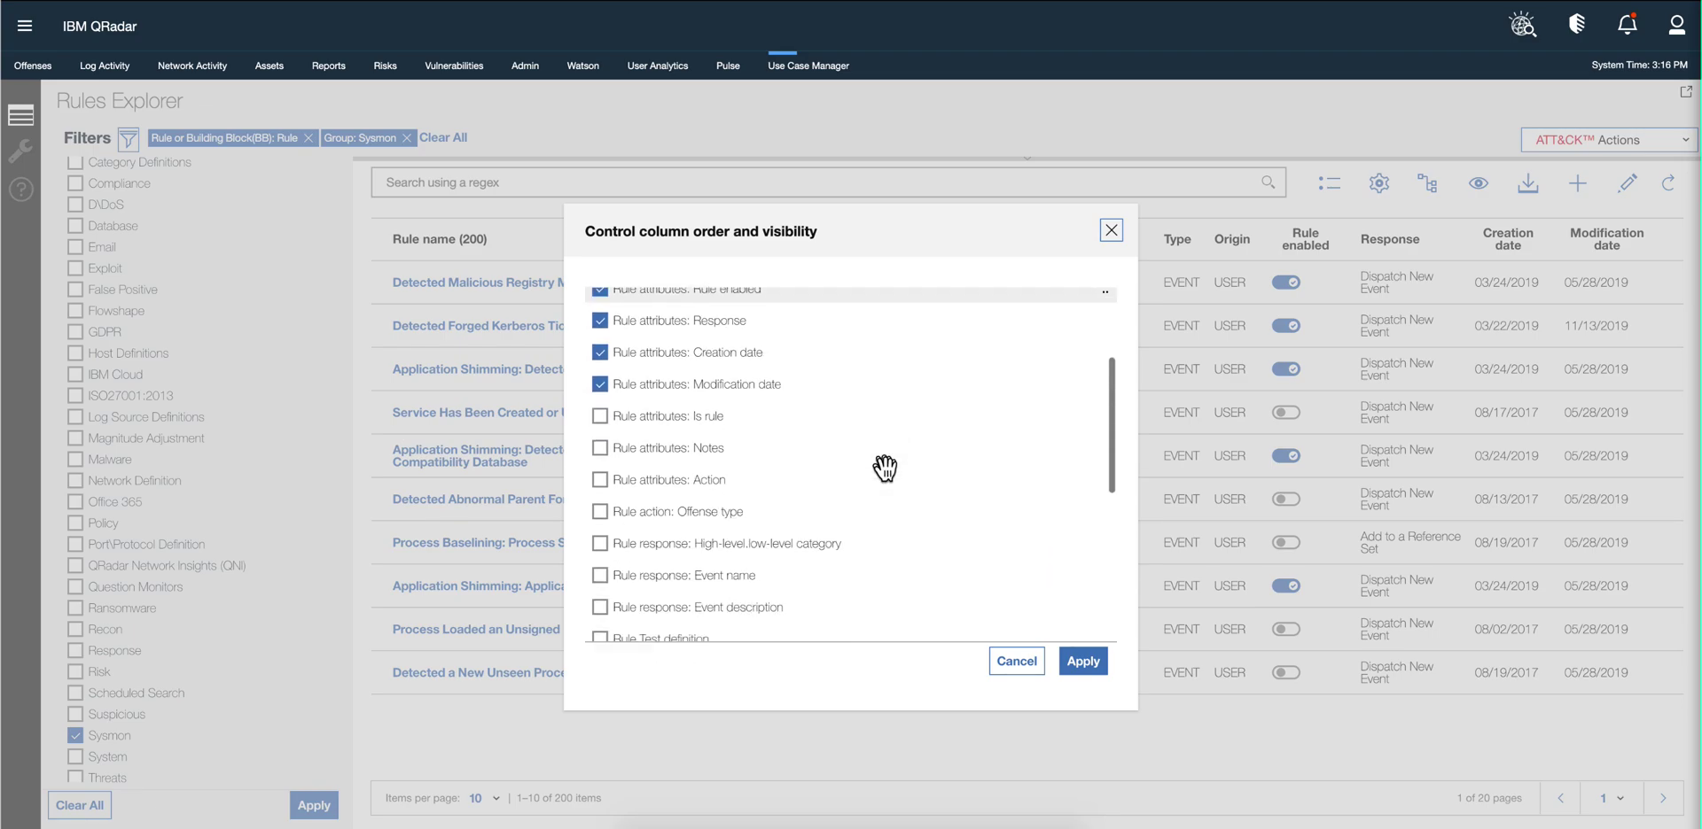
scroll(774, 465, down, 3)
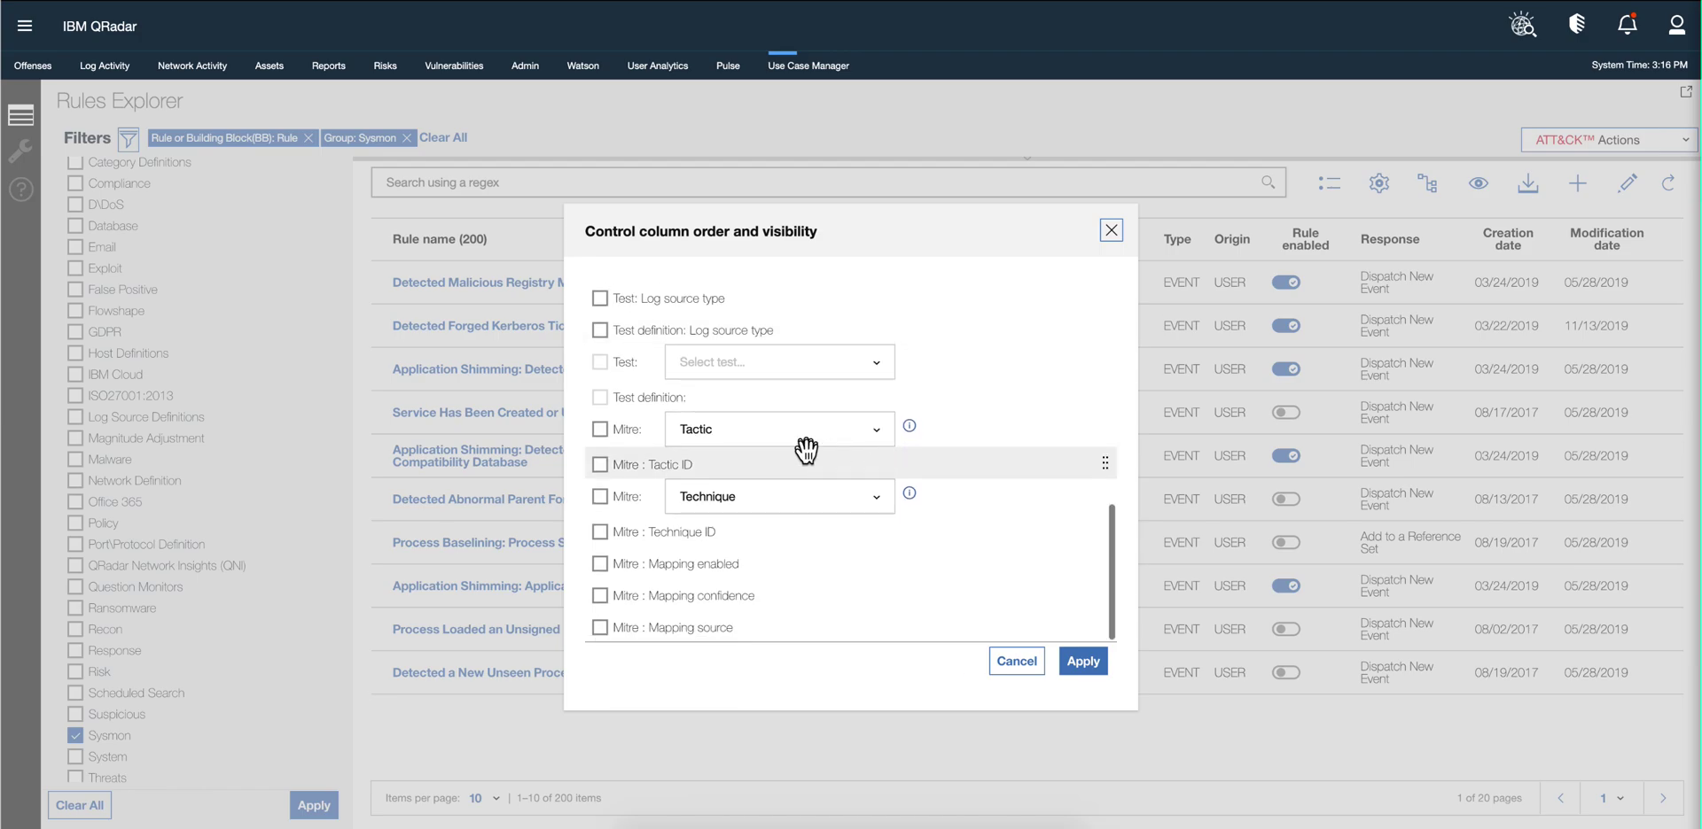
click(869, 436)
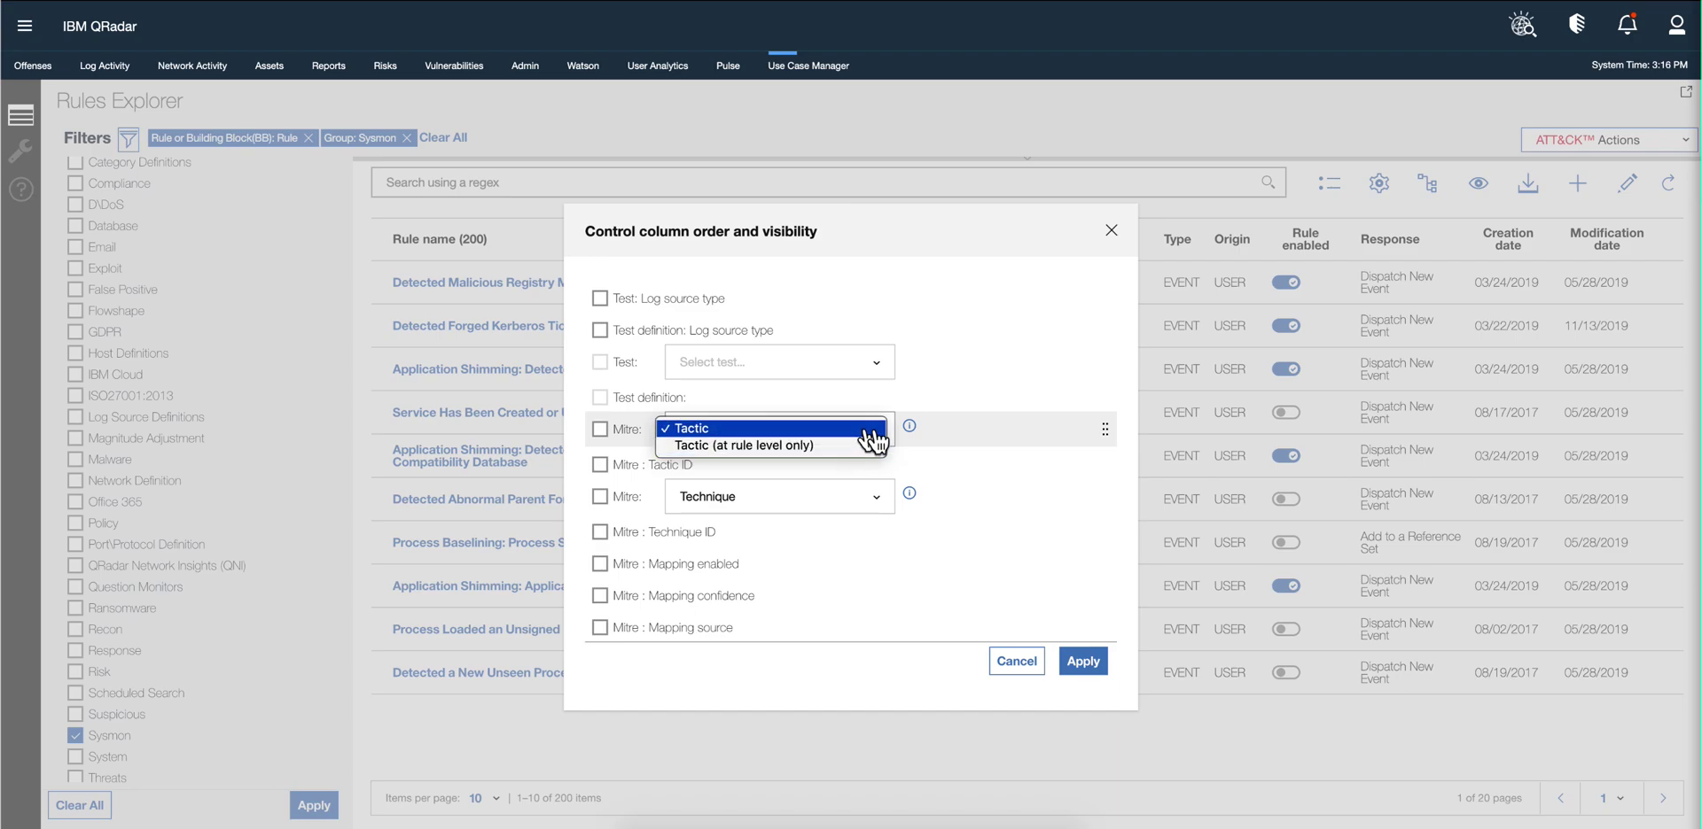
click(970, 434)
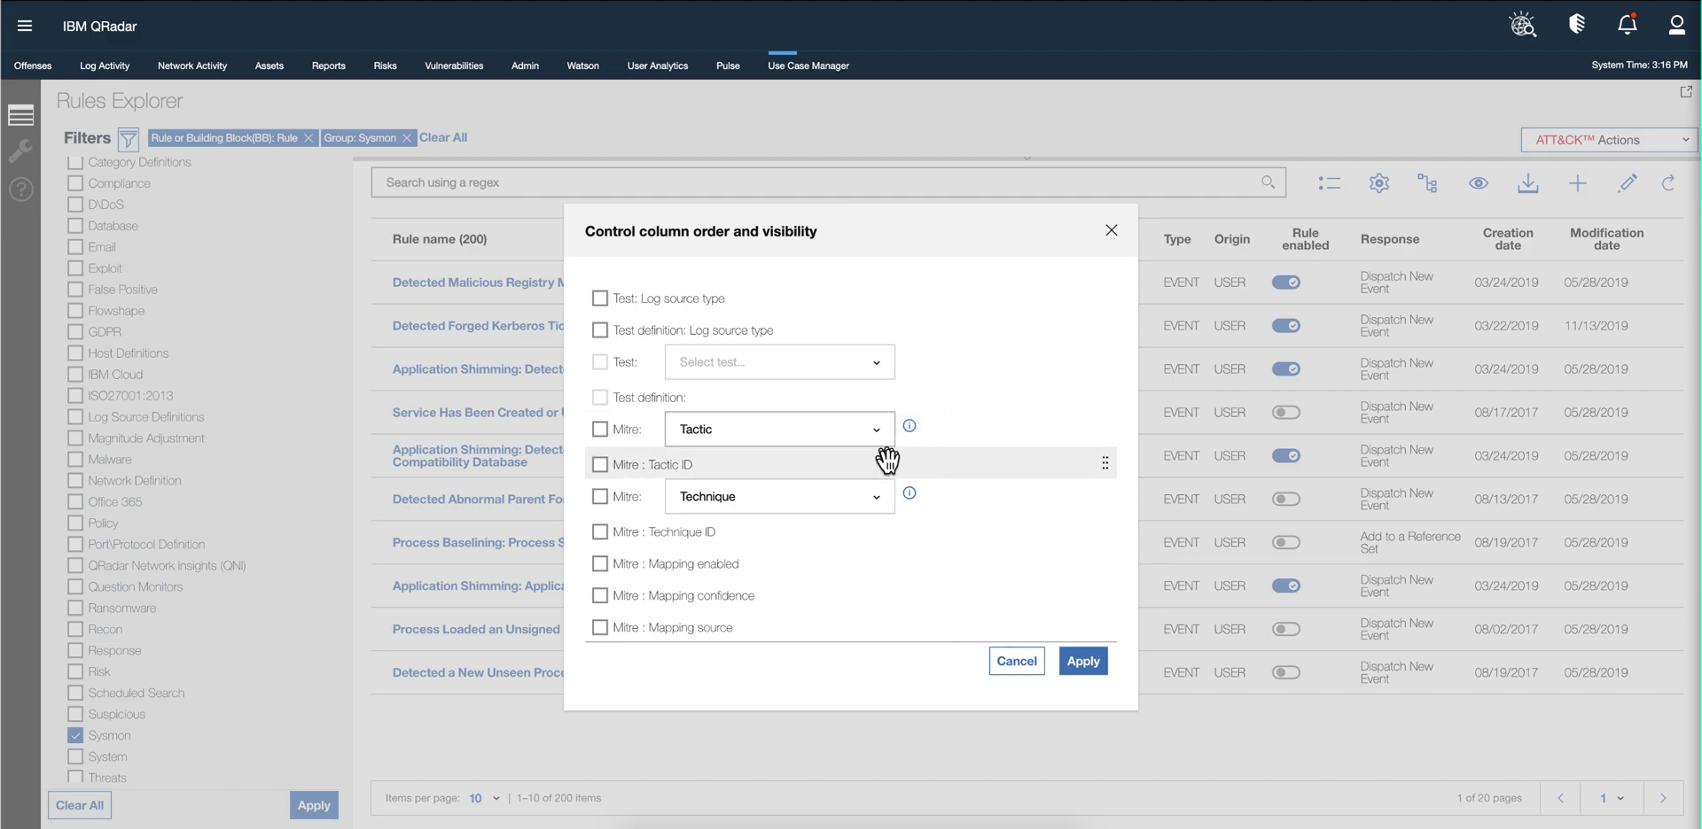
Show the Mitre Tactic, Tactic ID, Technique and Technique ID columns and apply.
click(601, 468)
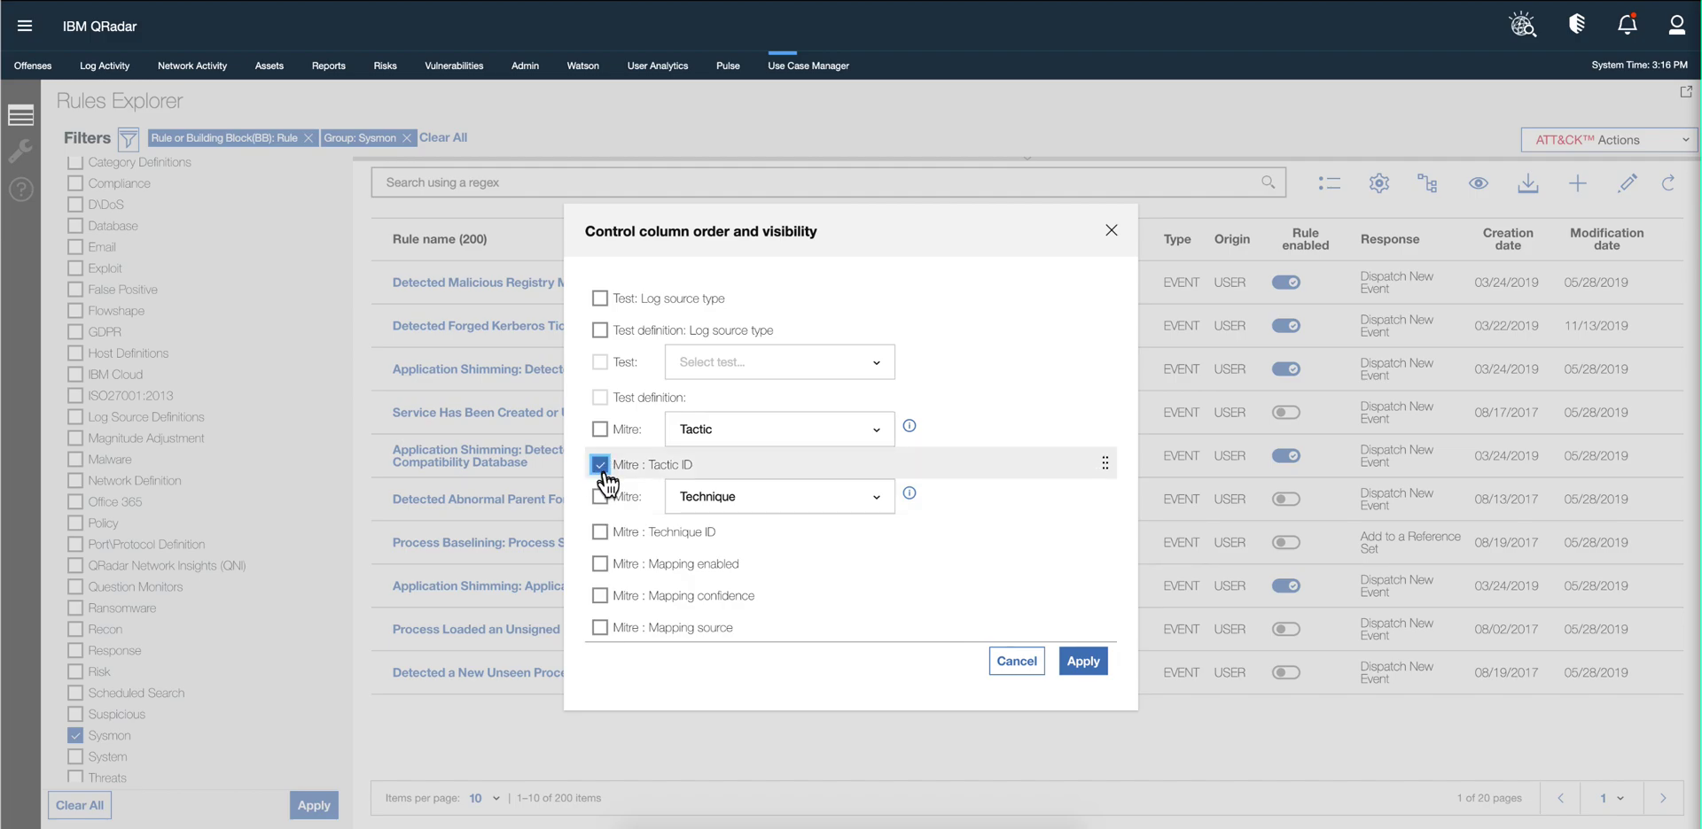
click(600, 430)
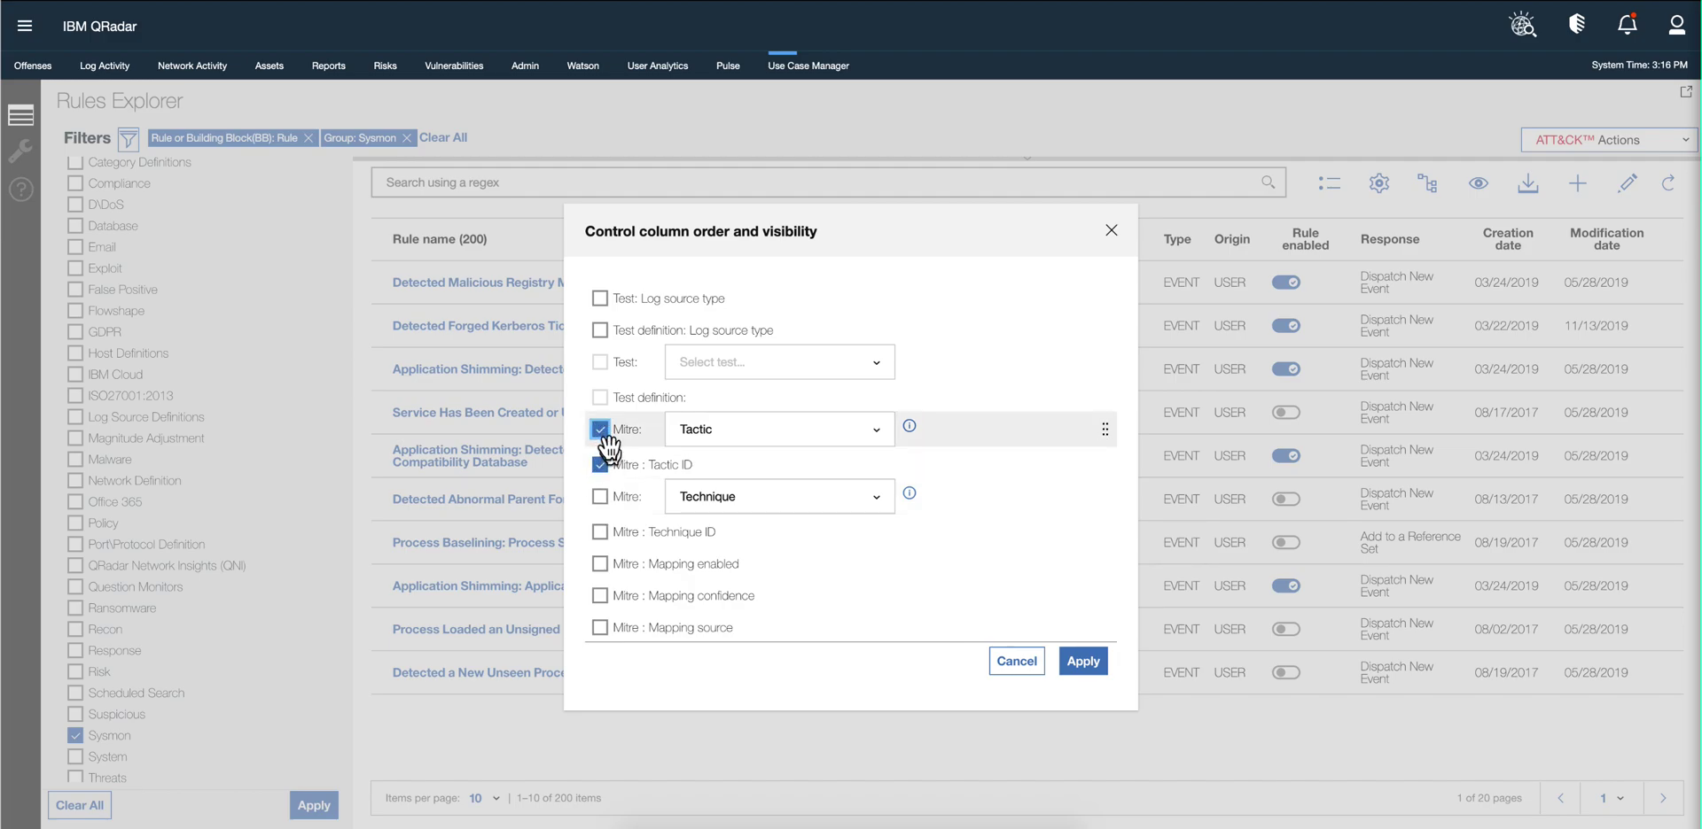
click(627, 498)
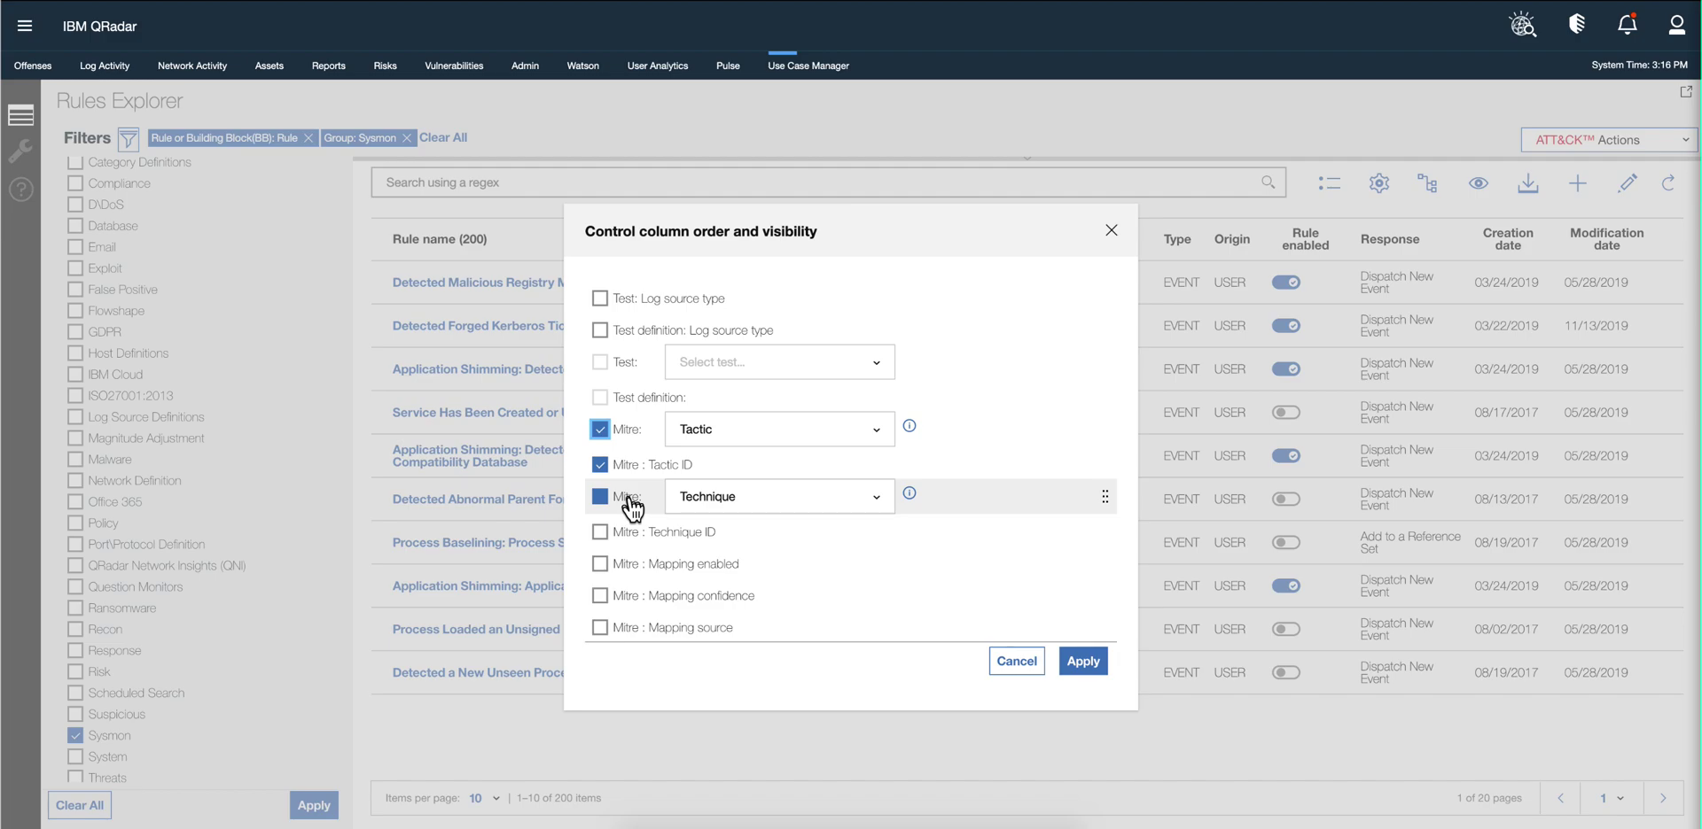
click(627, 498)
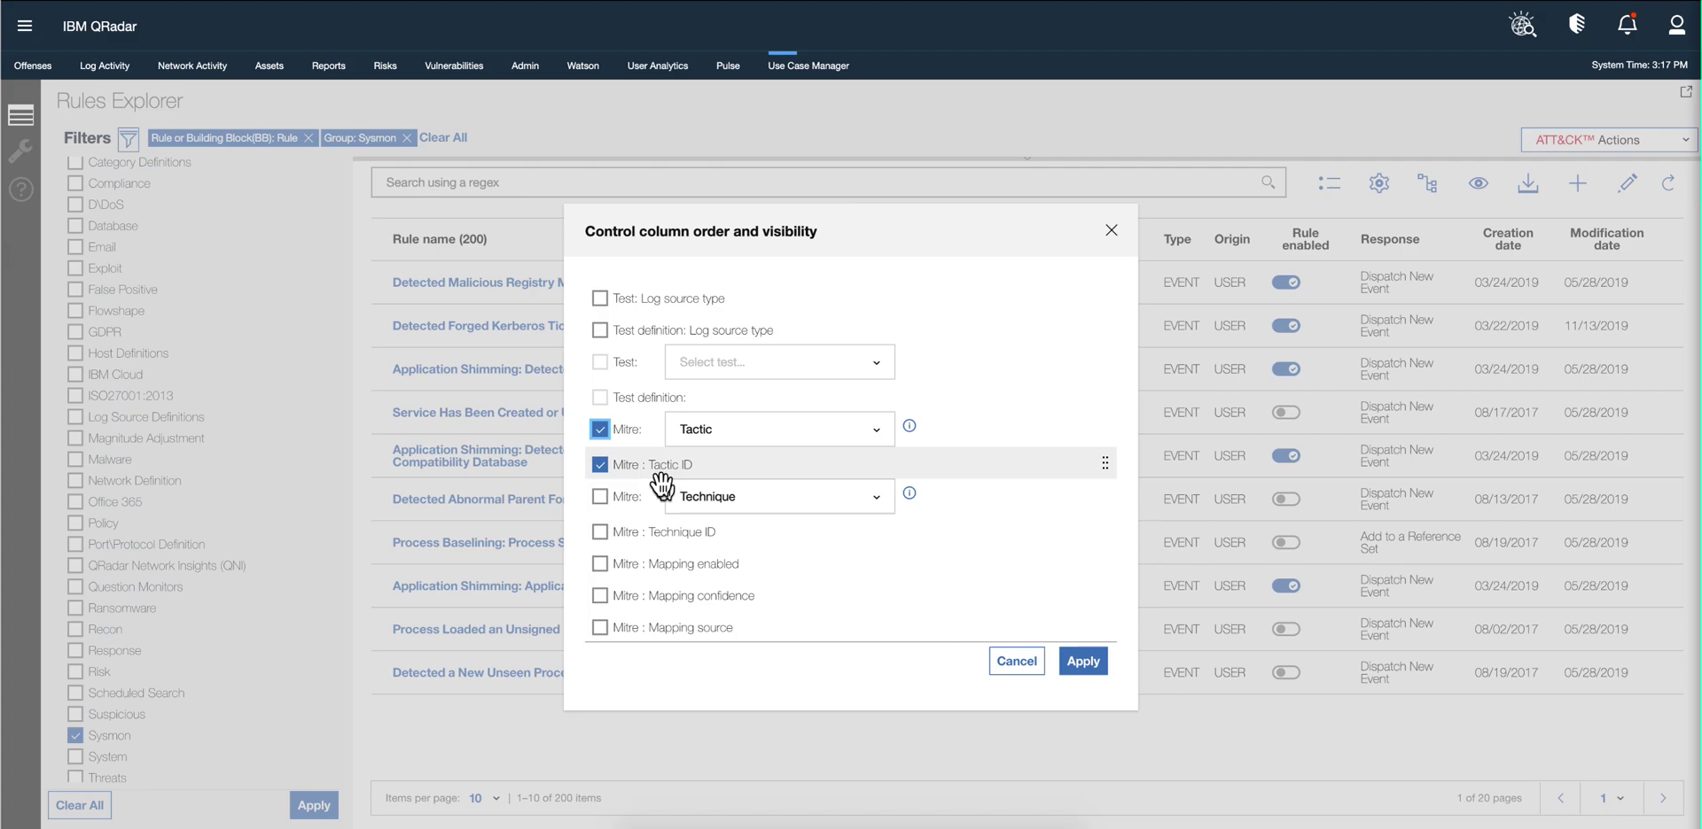
click(601, 533)
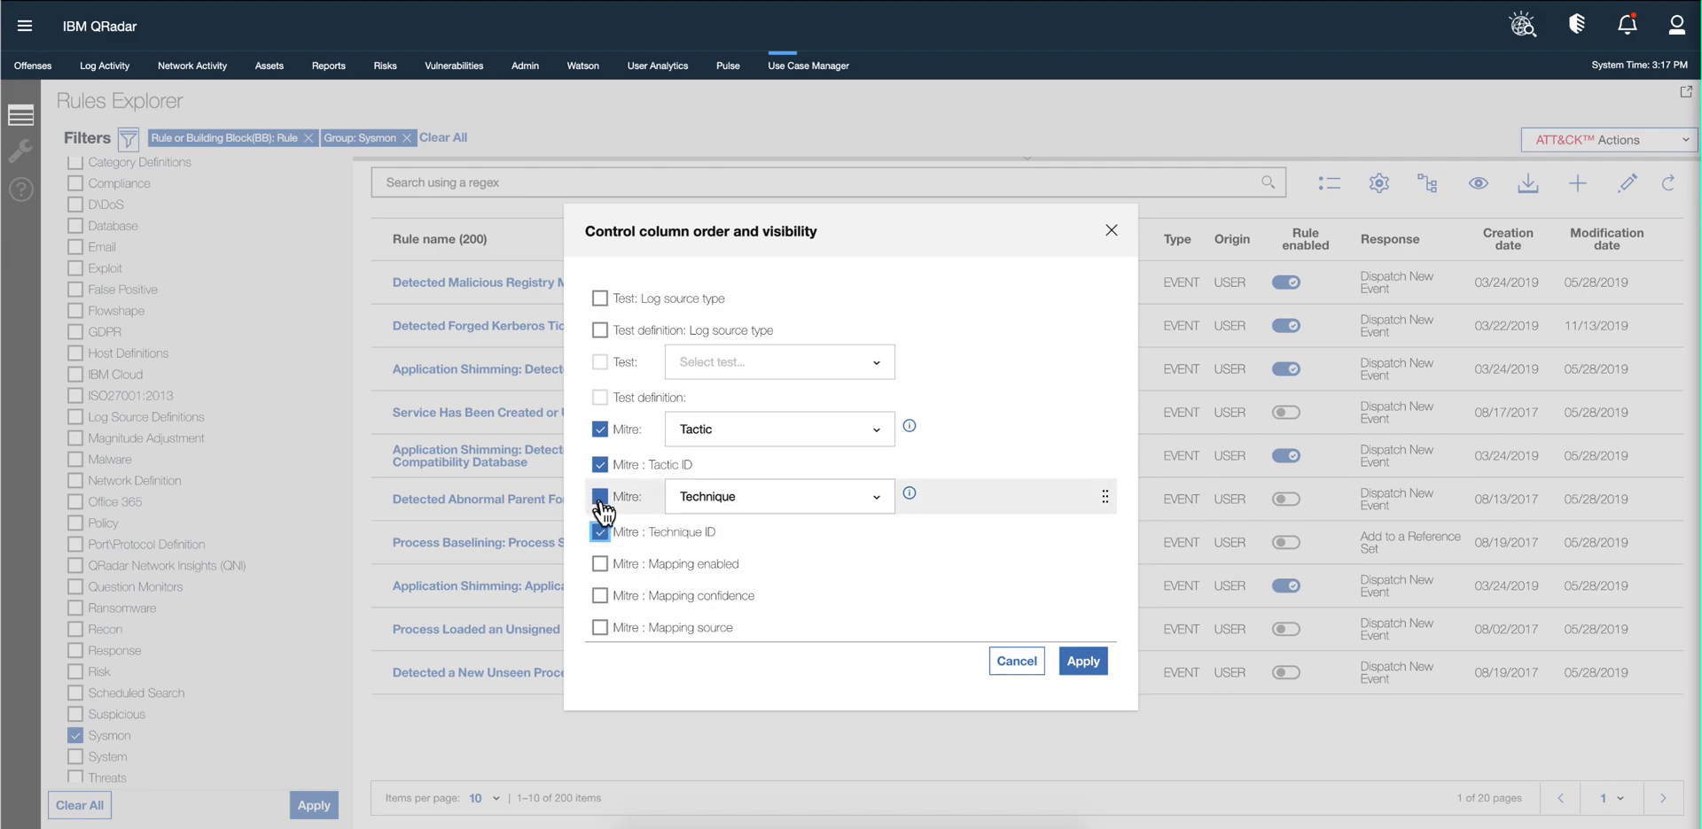
click(601, 498)
click(1082, 661)
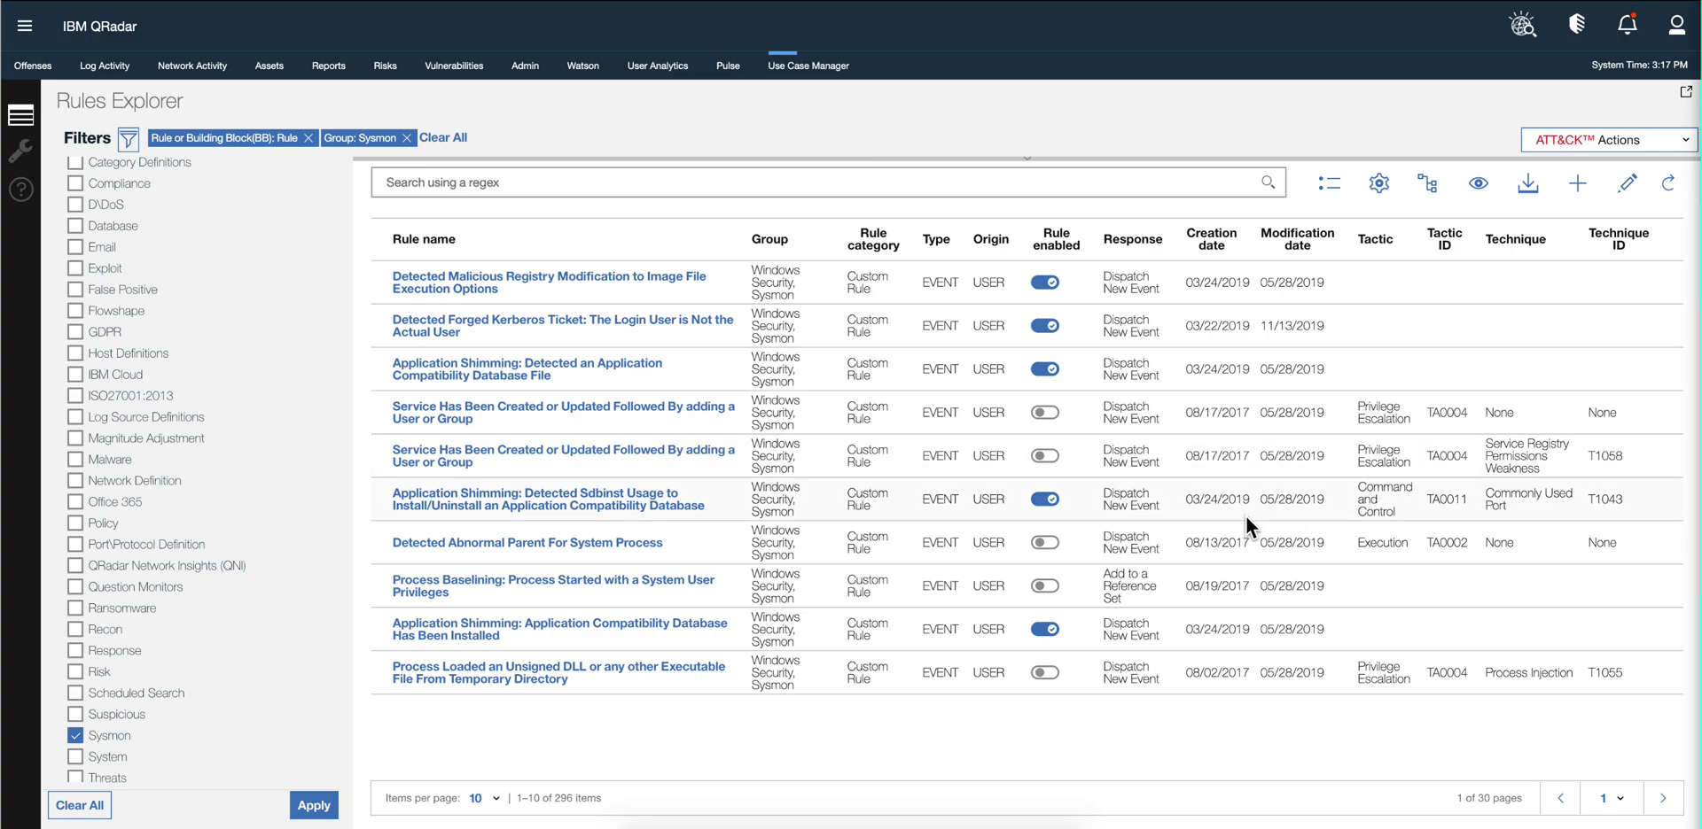
Hide the Mitre Tactic, Technique and ID columns; show Mapping enabled and Mapping source instead.
click(1374, 186)
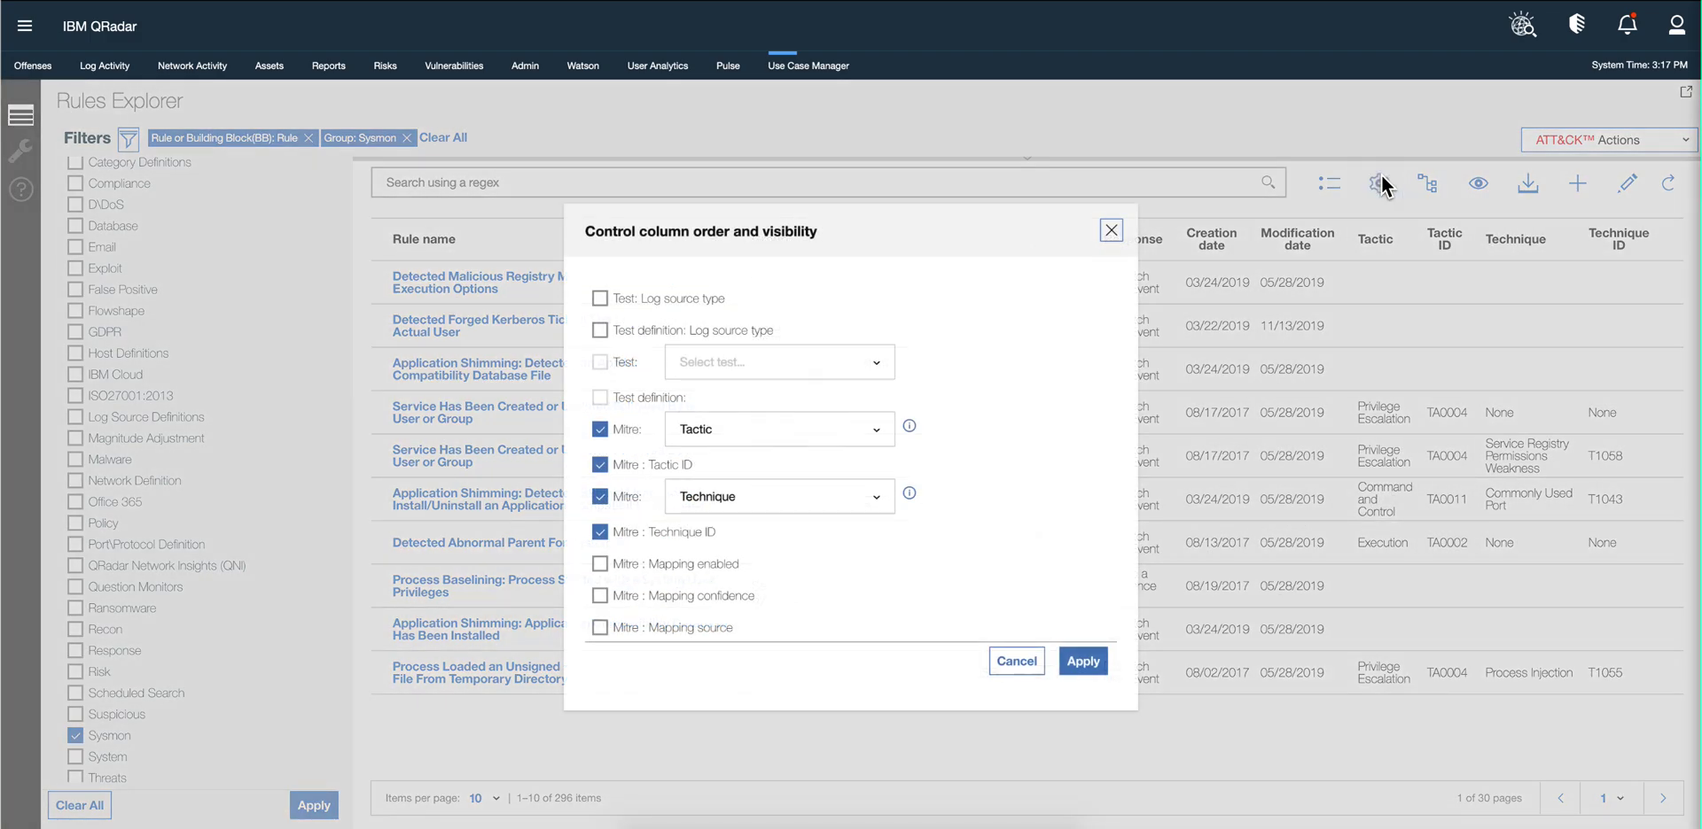
click(599, 496)
click(600, 464)
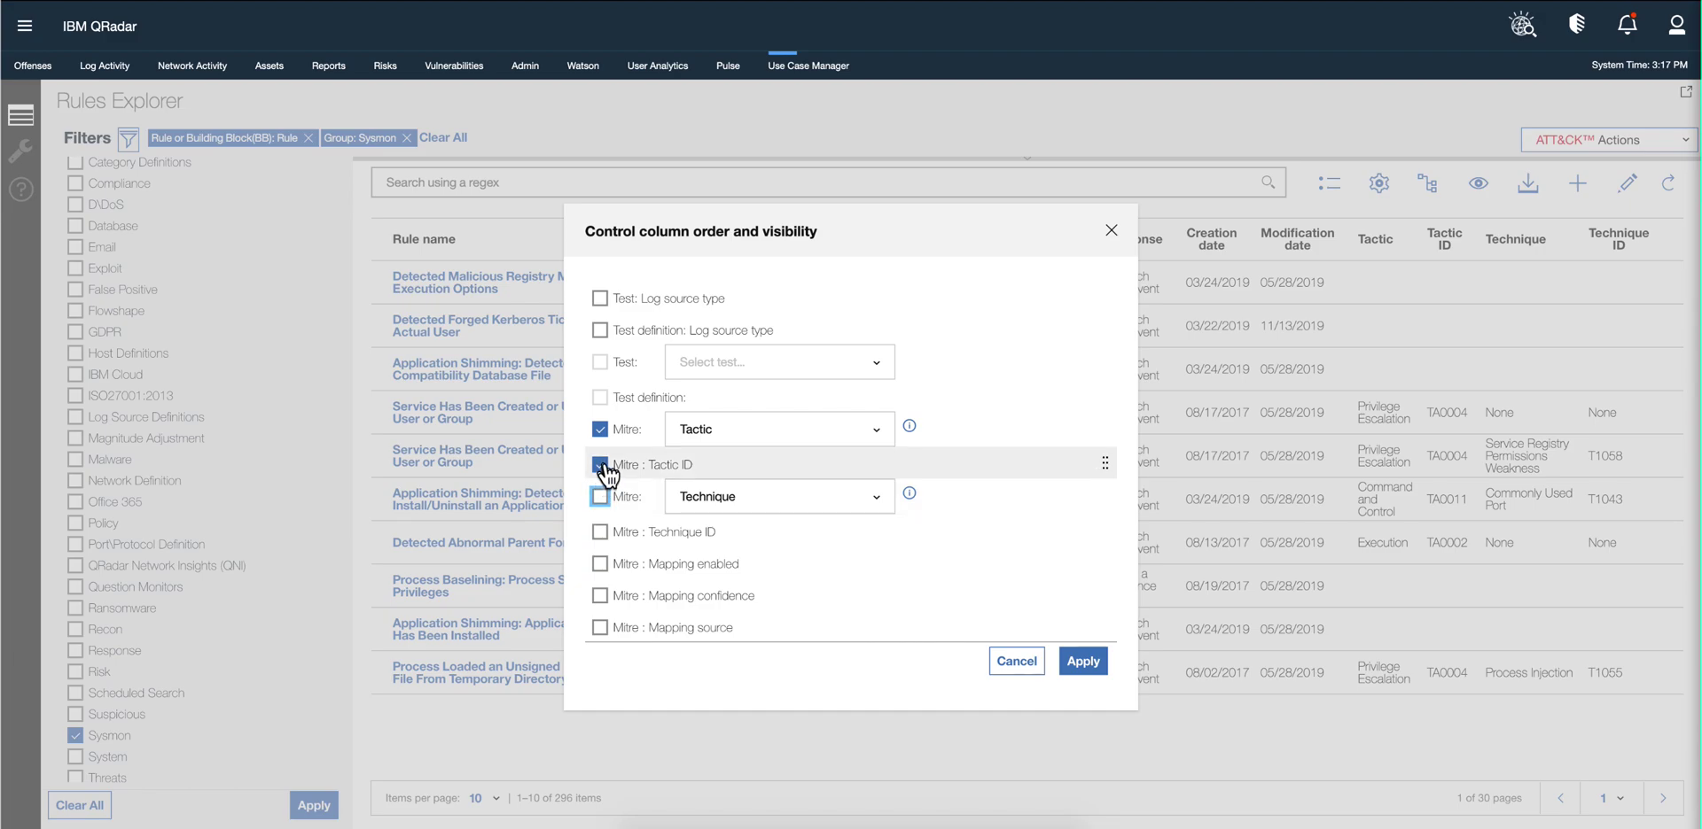
click(600, 429)
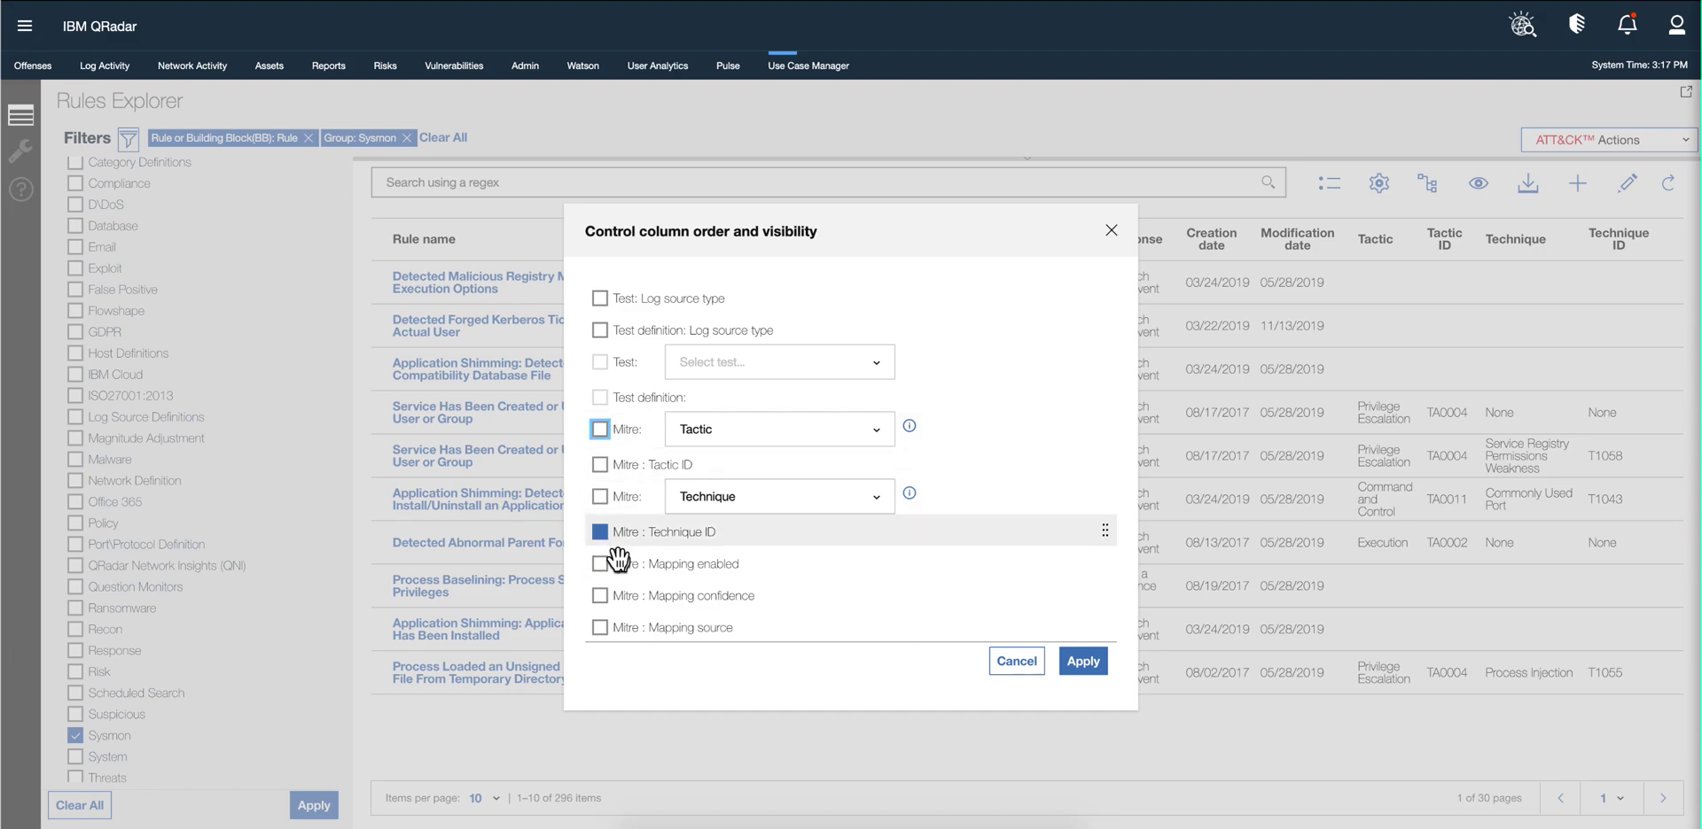
click(600, 563)
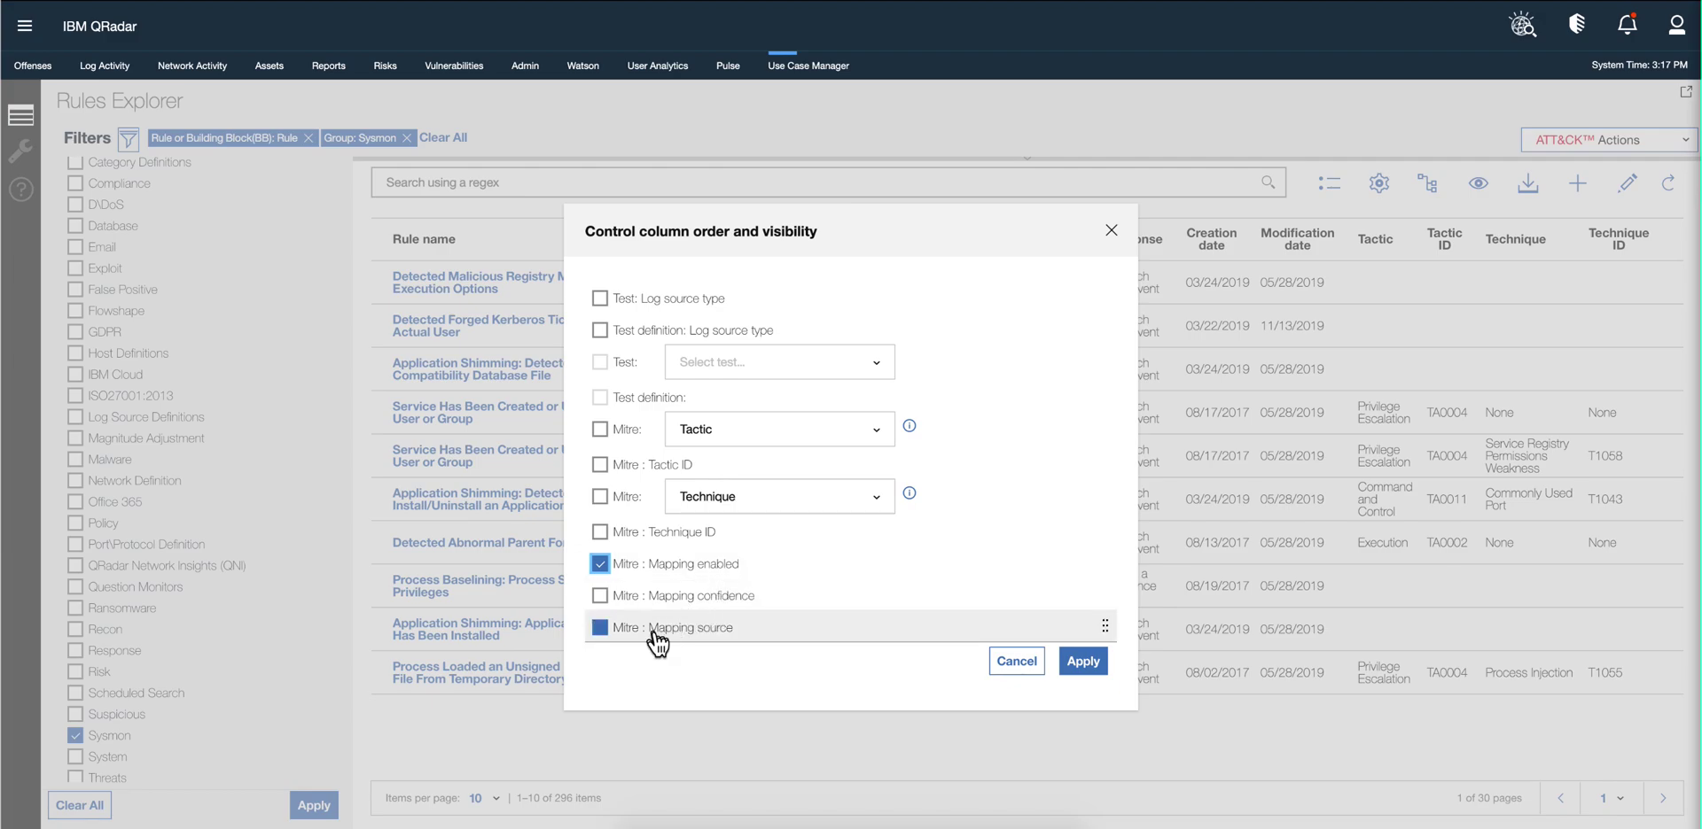
click(600, 627)
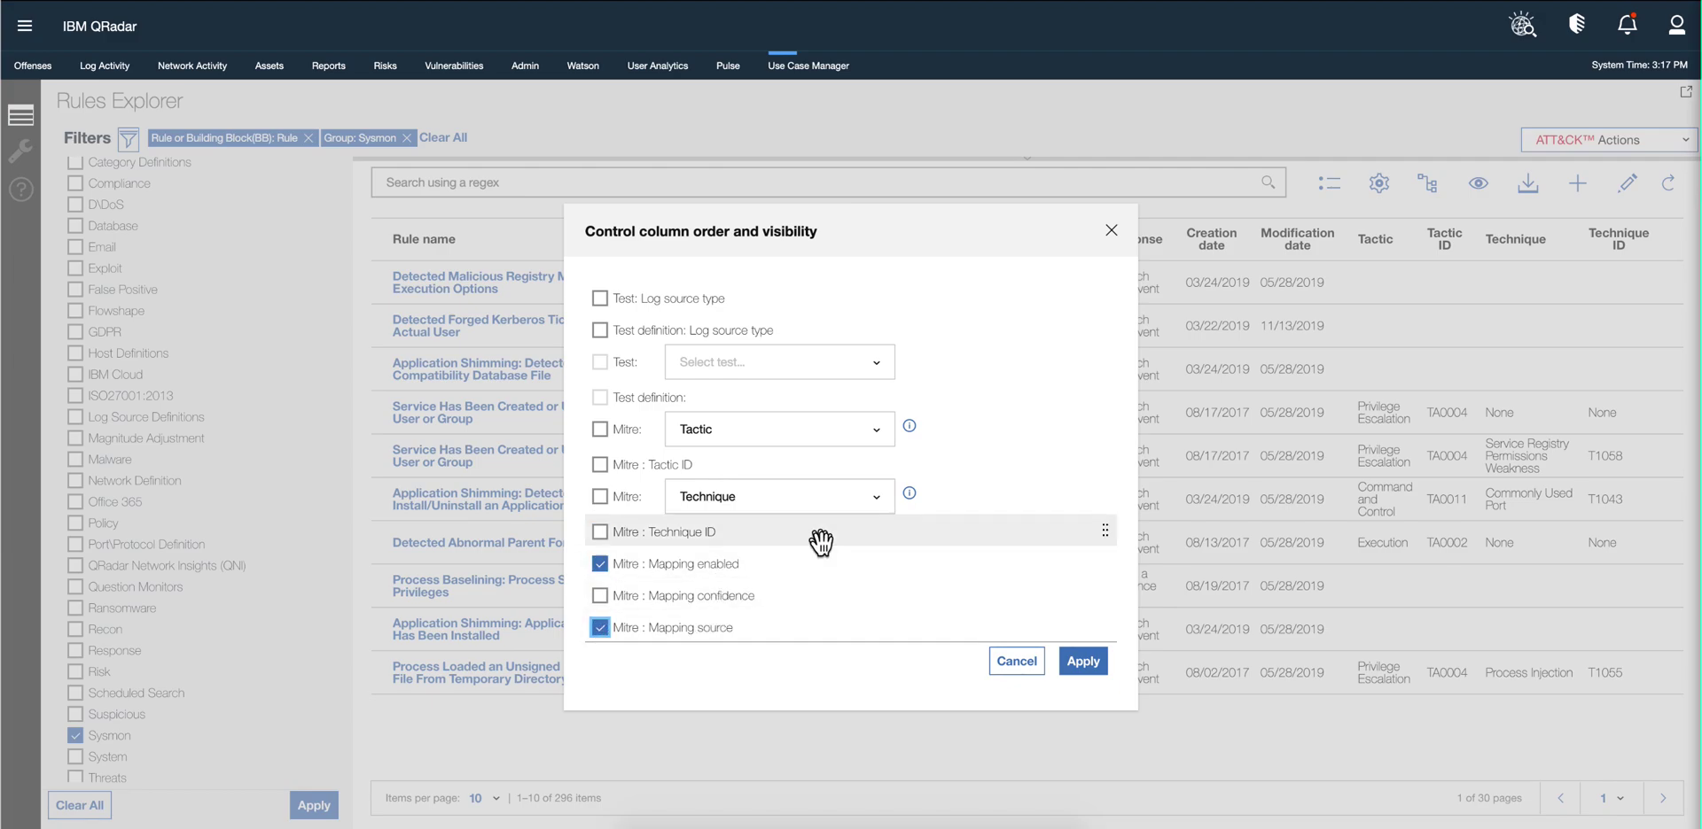
click(1084, 662)
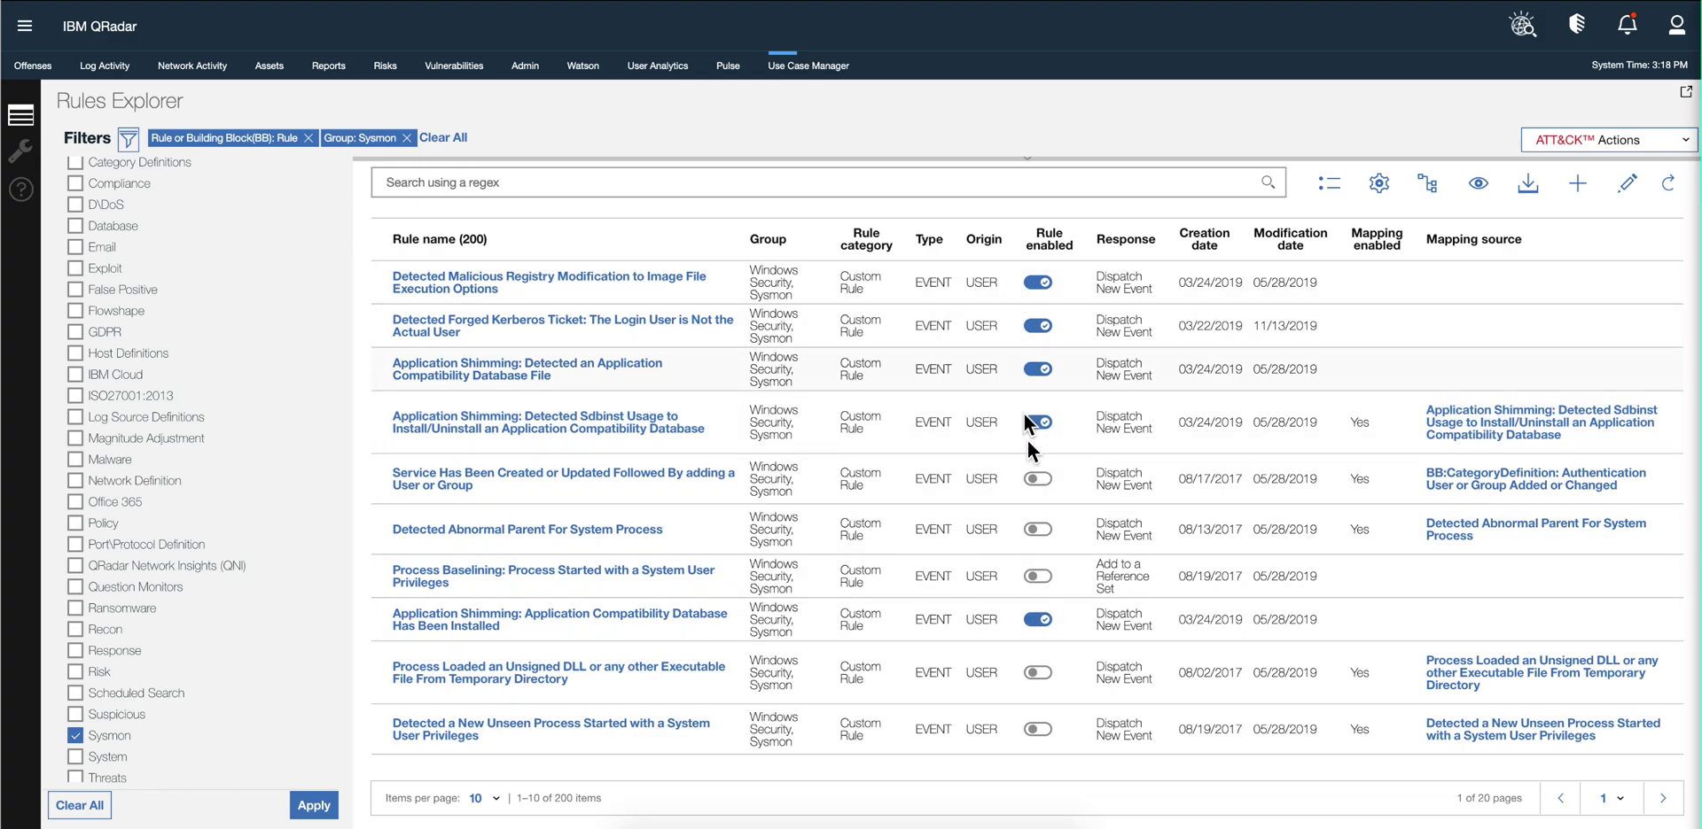
Toggle a rule's enabled flag, browse ATT&CK Actions, and investigate the Process Baselining rule.
click(1037, 619)
click(1602, 140)
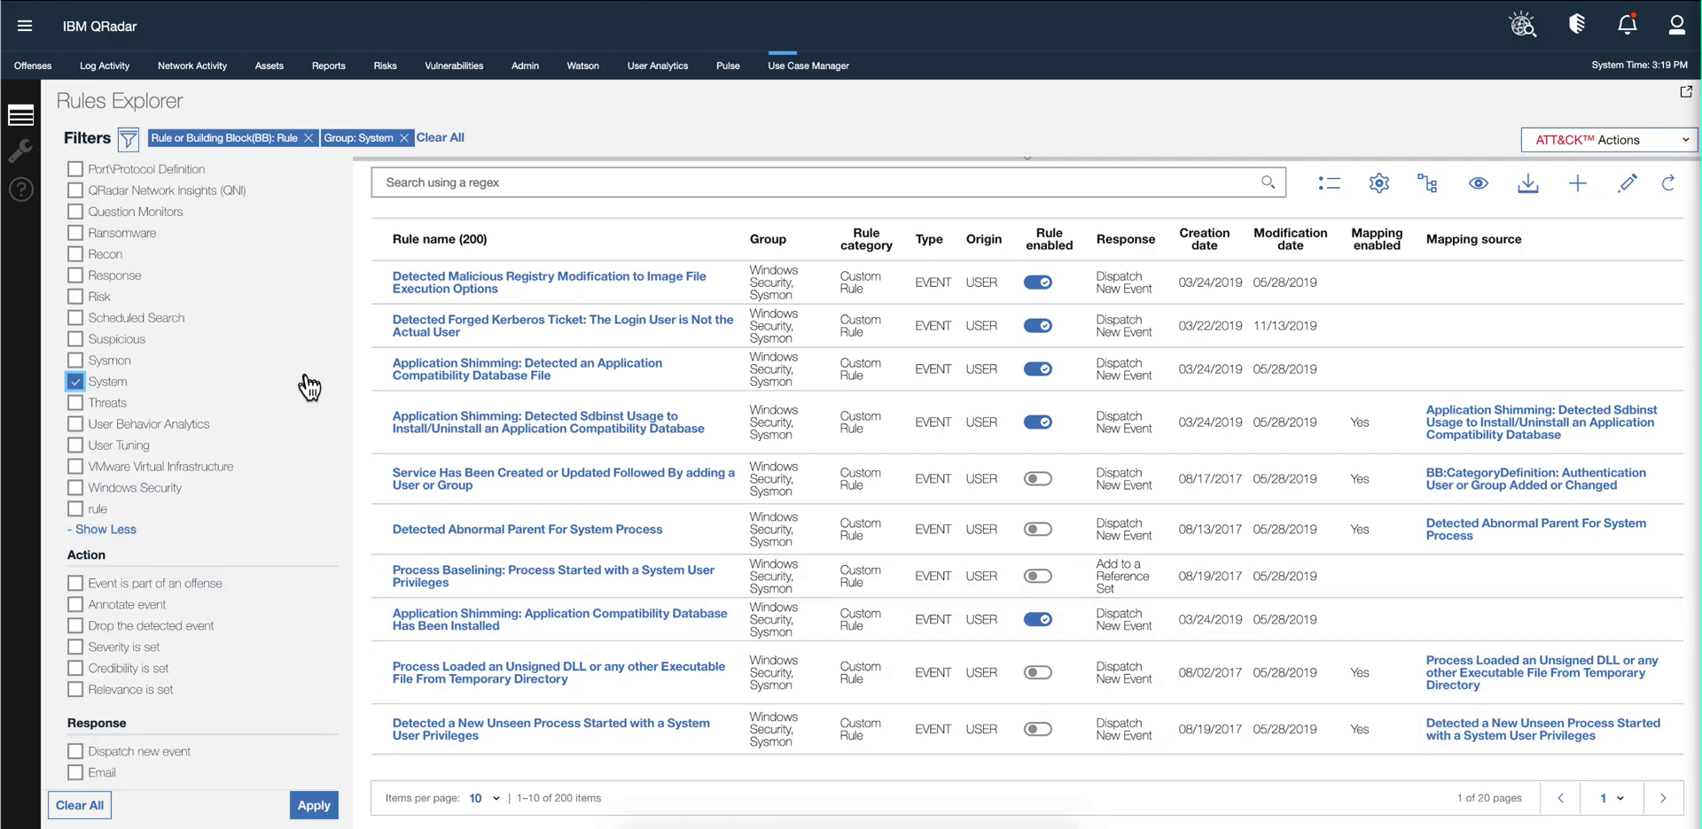
click(448, 578)
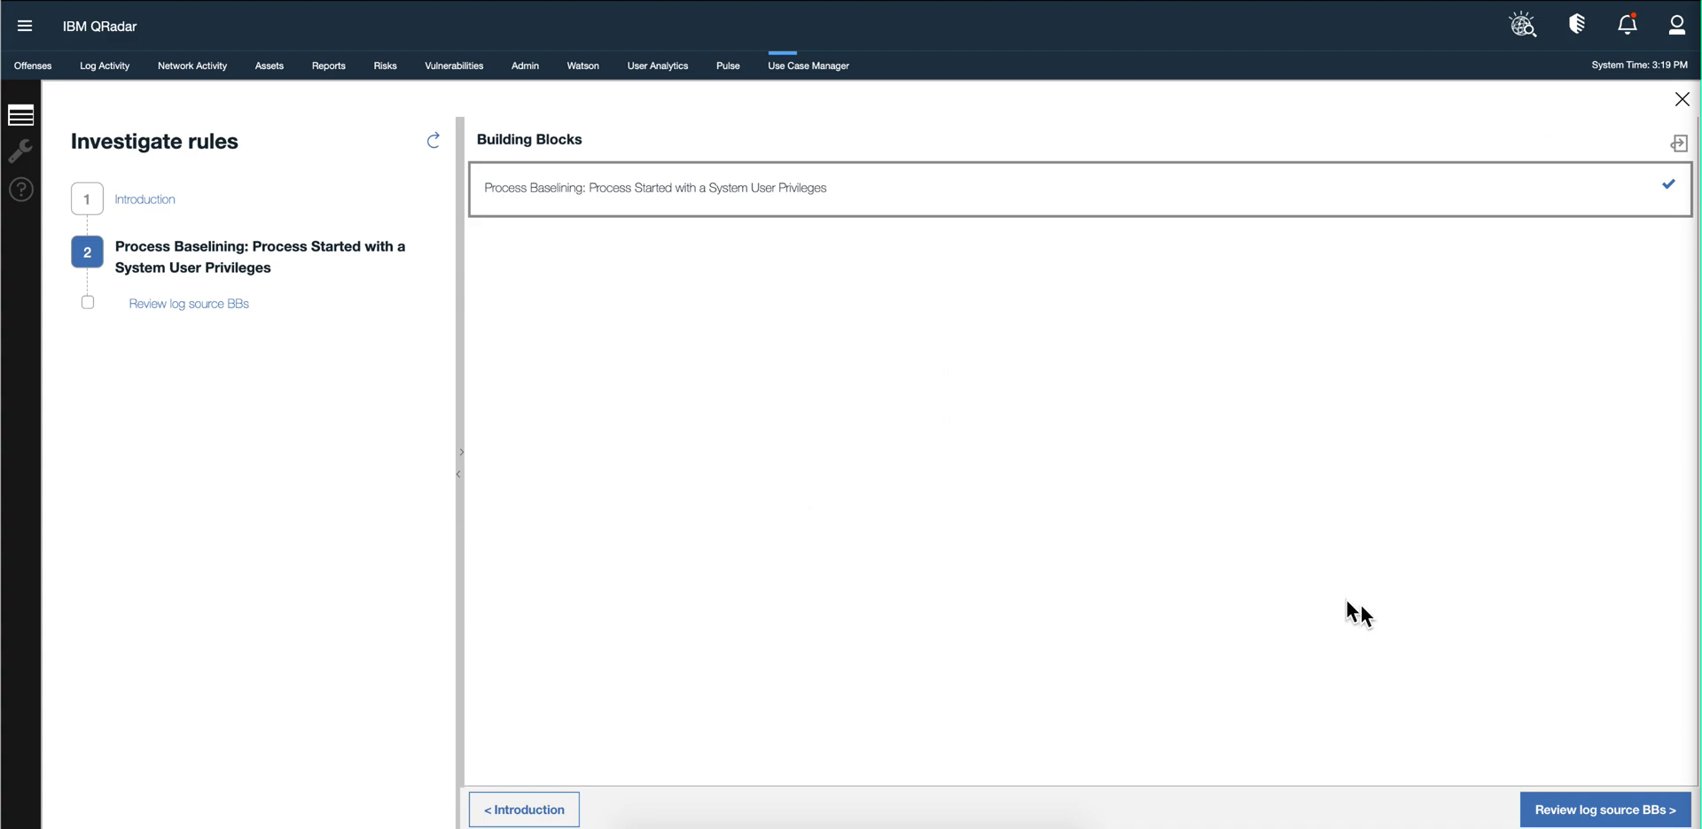
At the log source BBs step, open the rule's empty MITRE mapping editor and cancel it.
click(1587, 817)
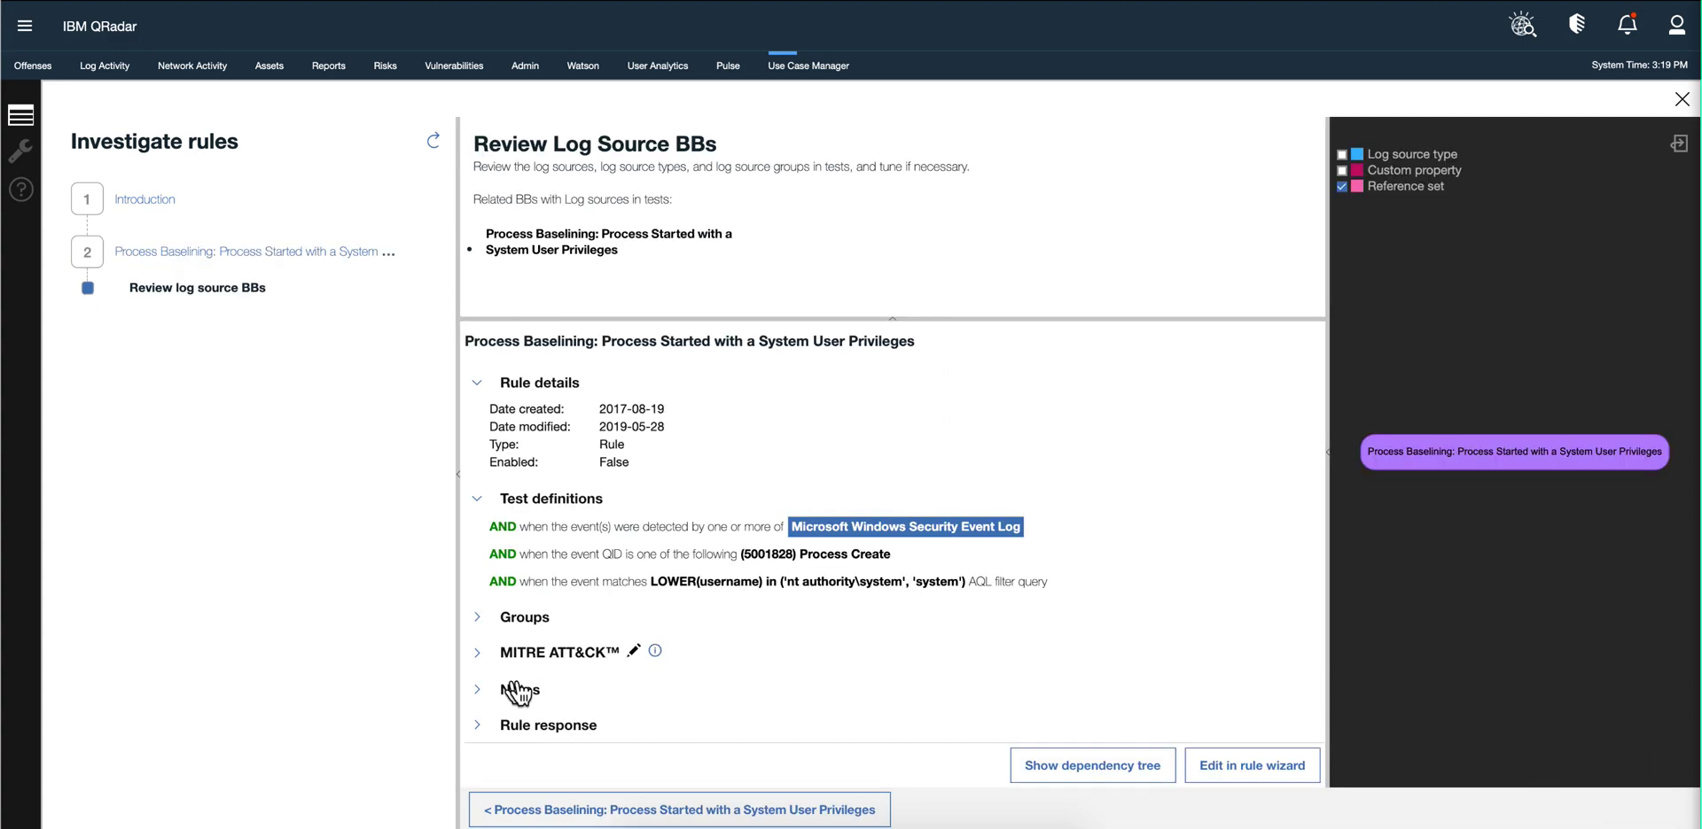
click(476, 653)
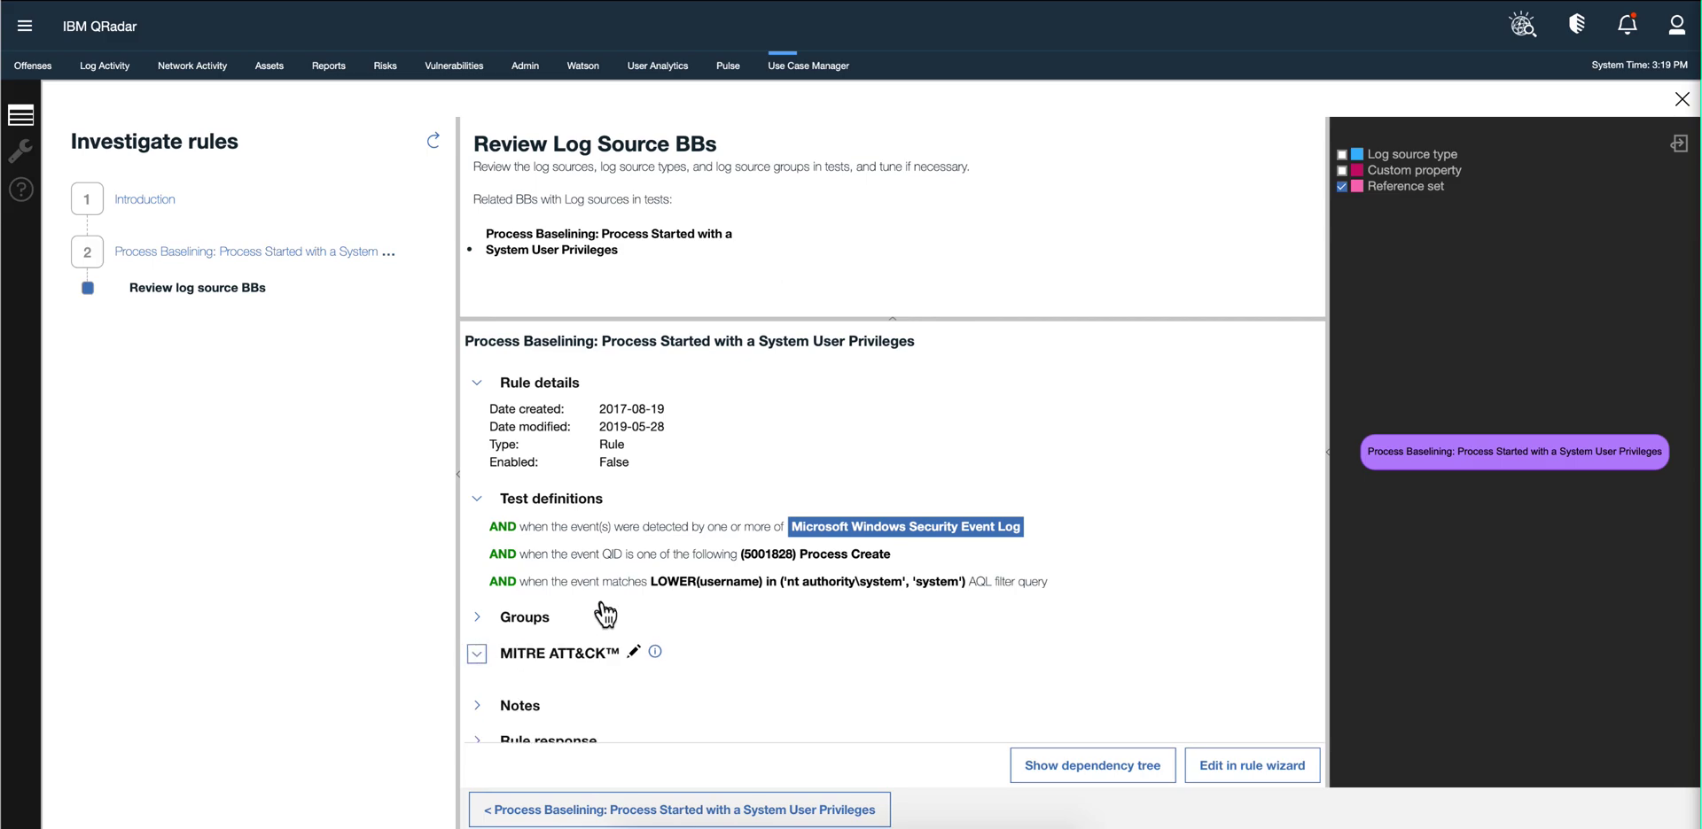
scroll(605, 614, down, 1)
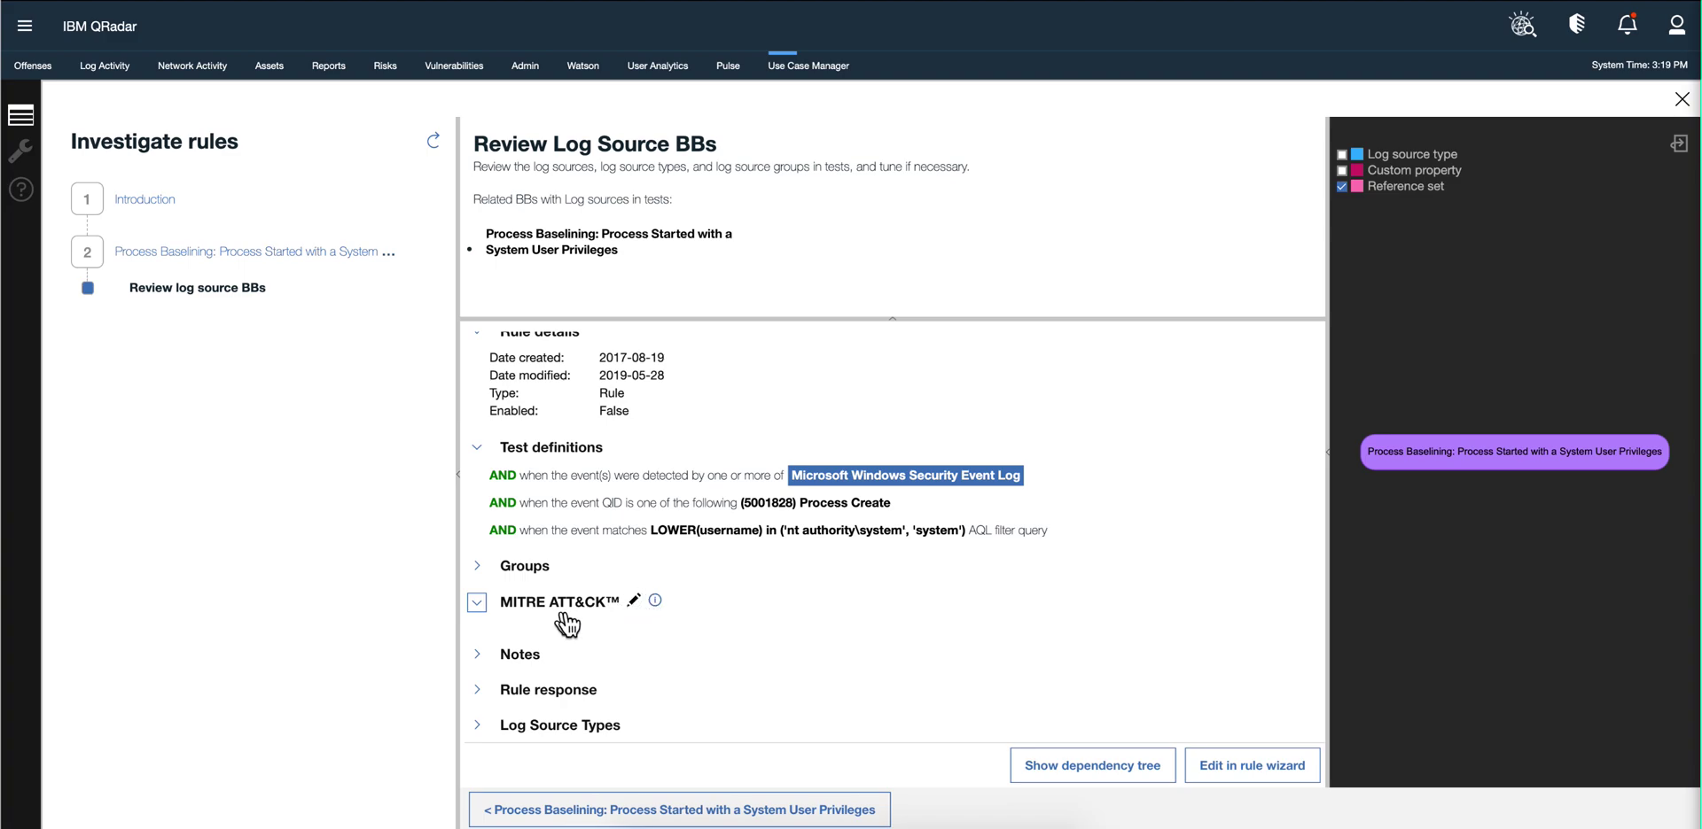
click(634, 601)
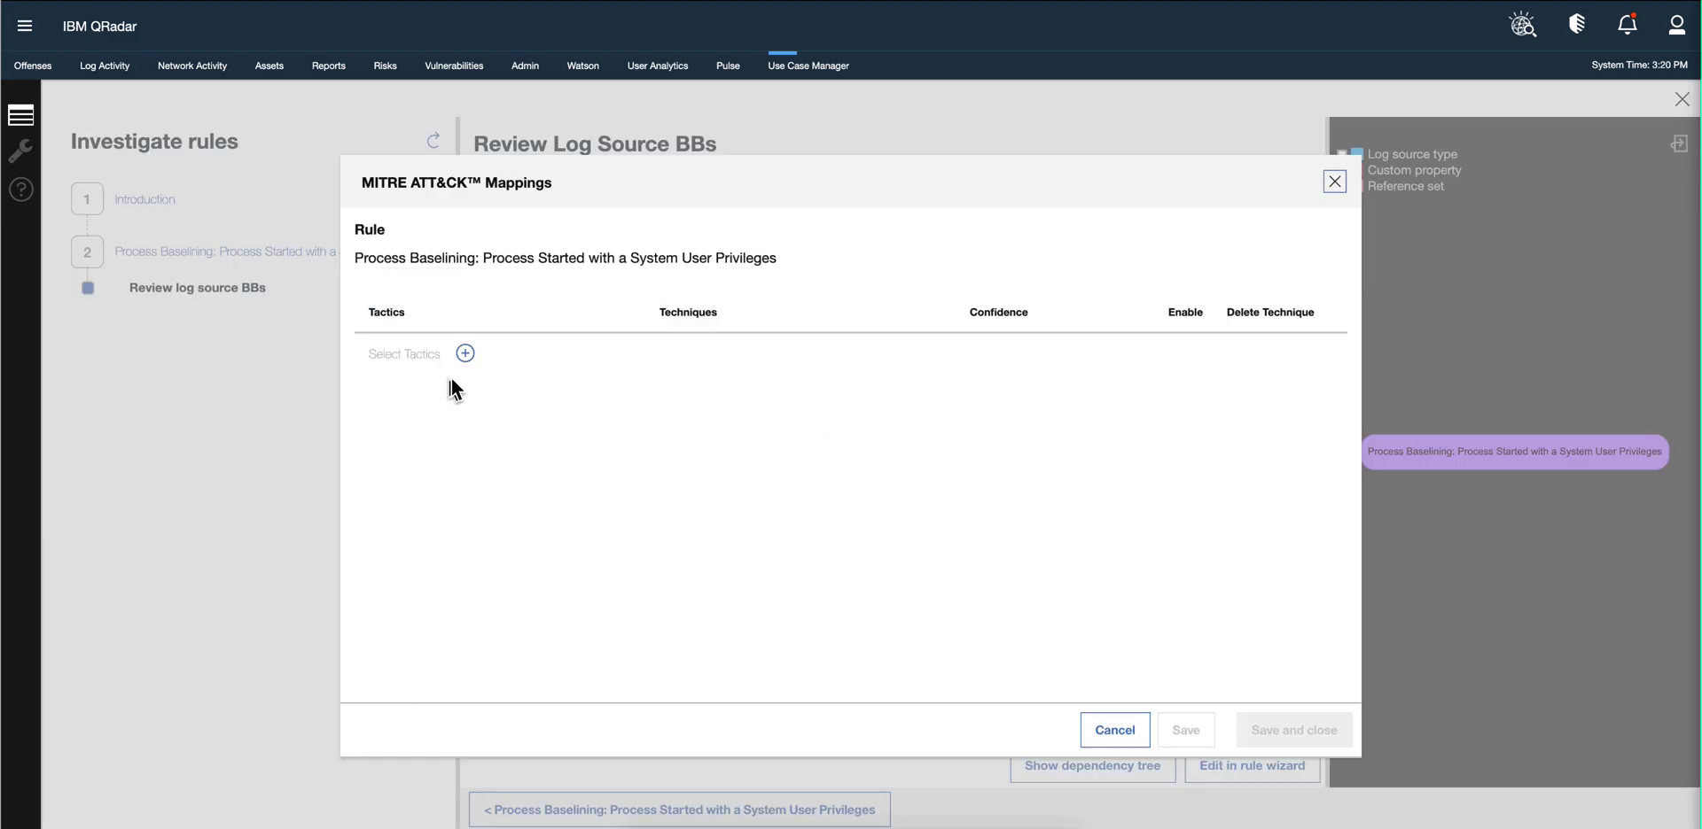
click(1115, 734)
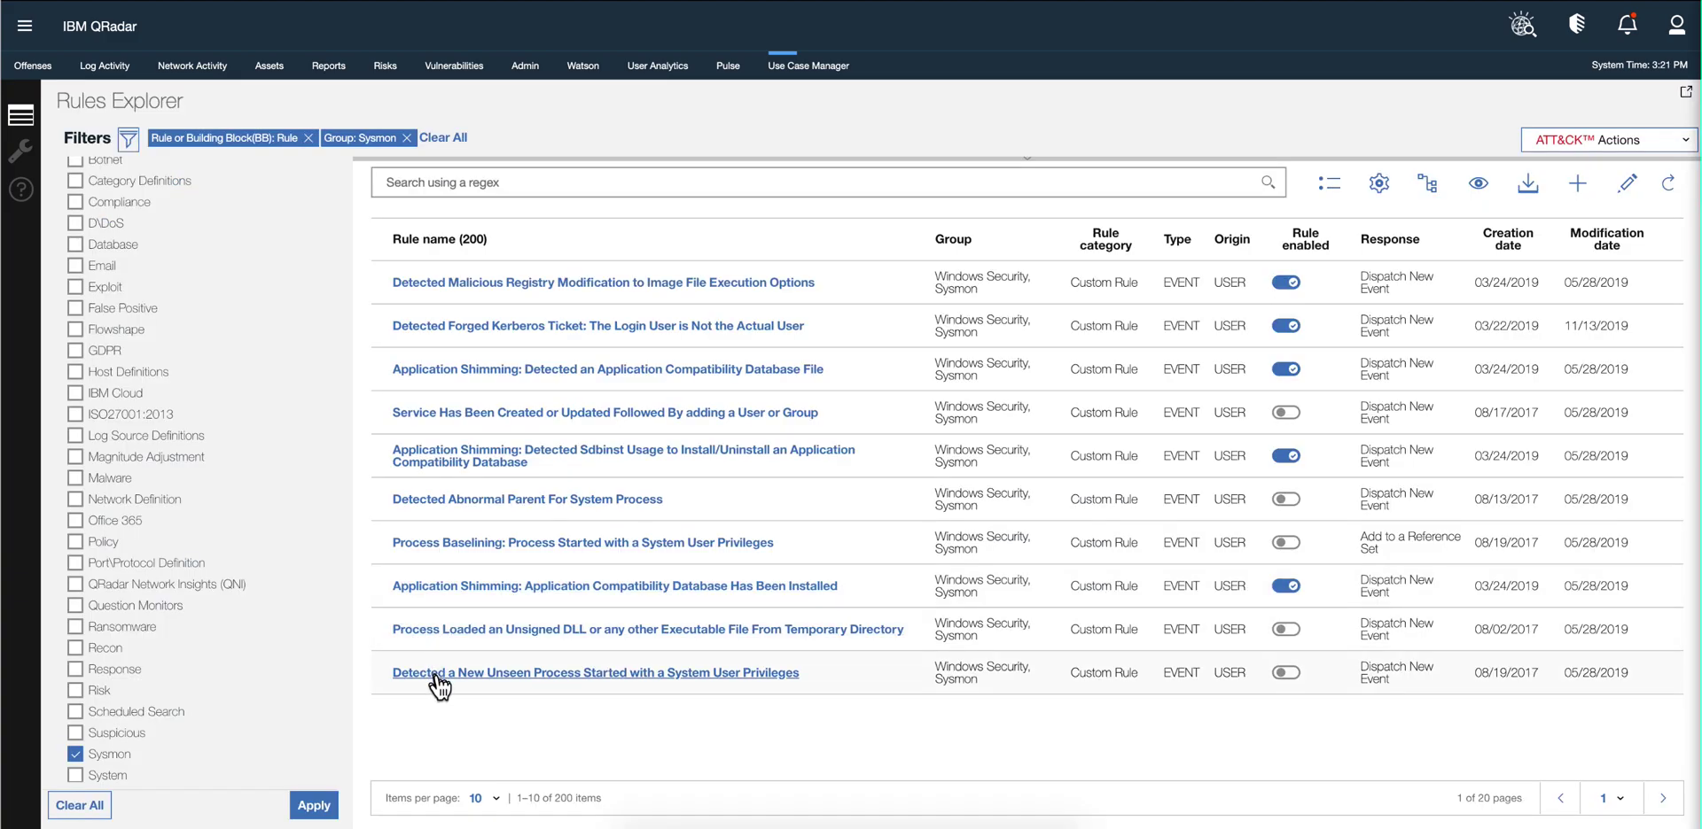
Investigate the New Unseen Process rule, adding custom properties and log source types to its graph.
click(435, 675)
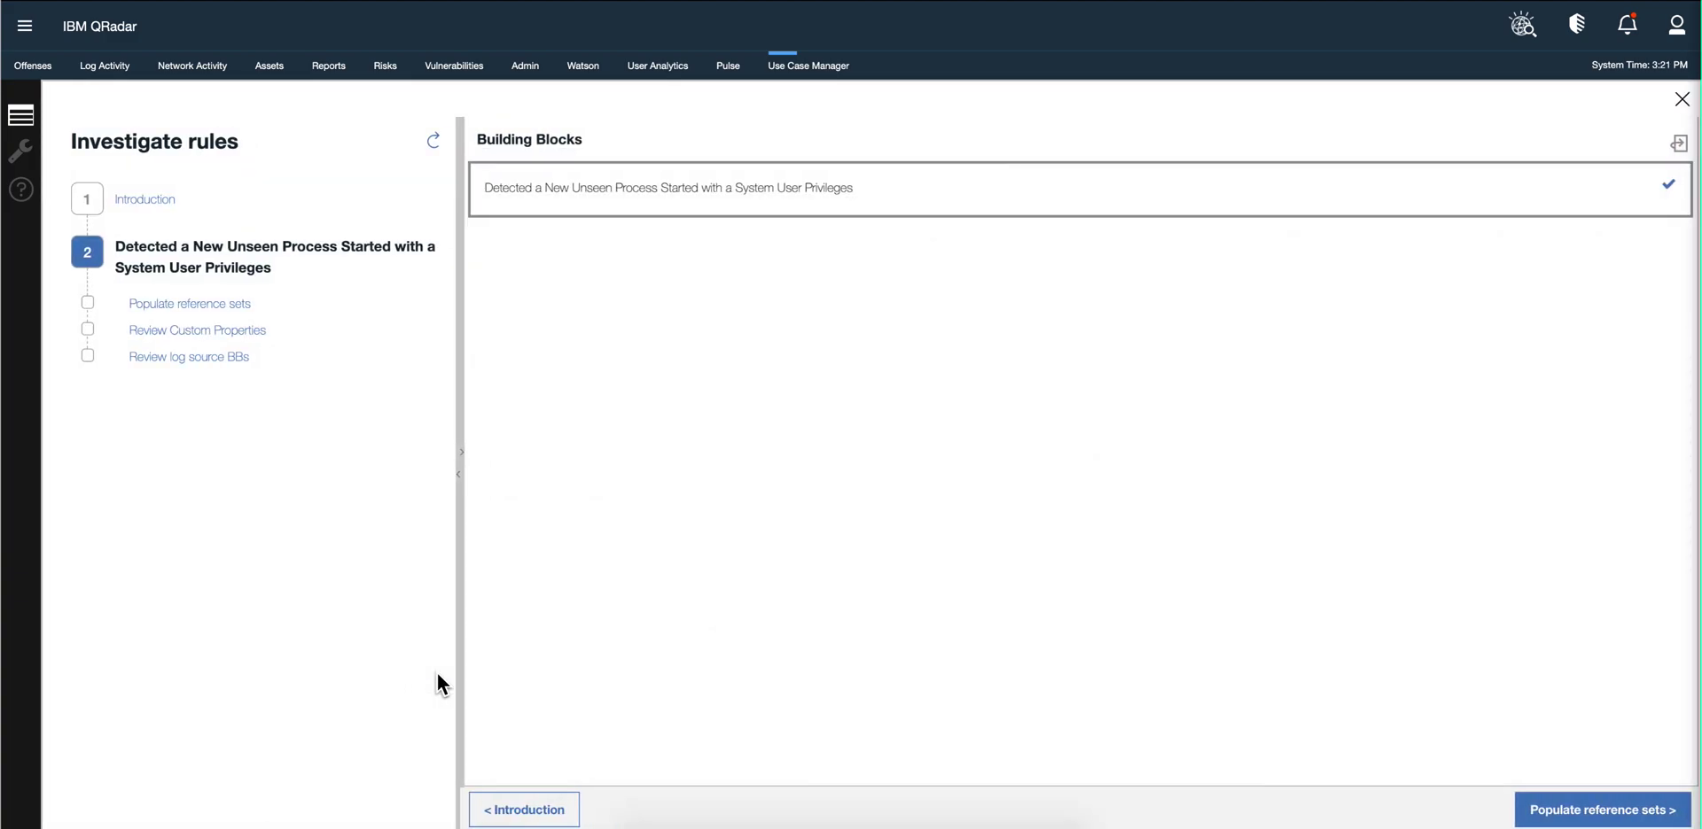
click(1640, 810)
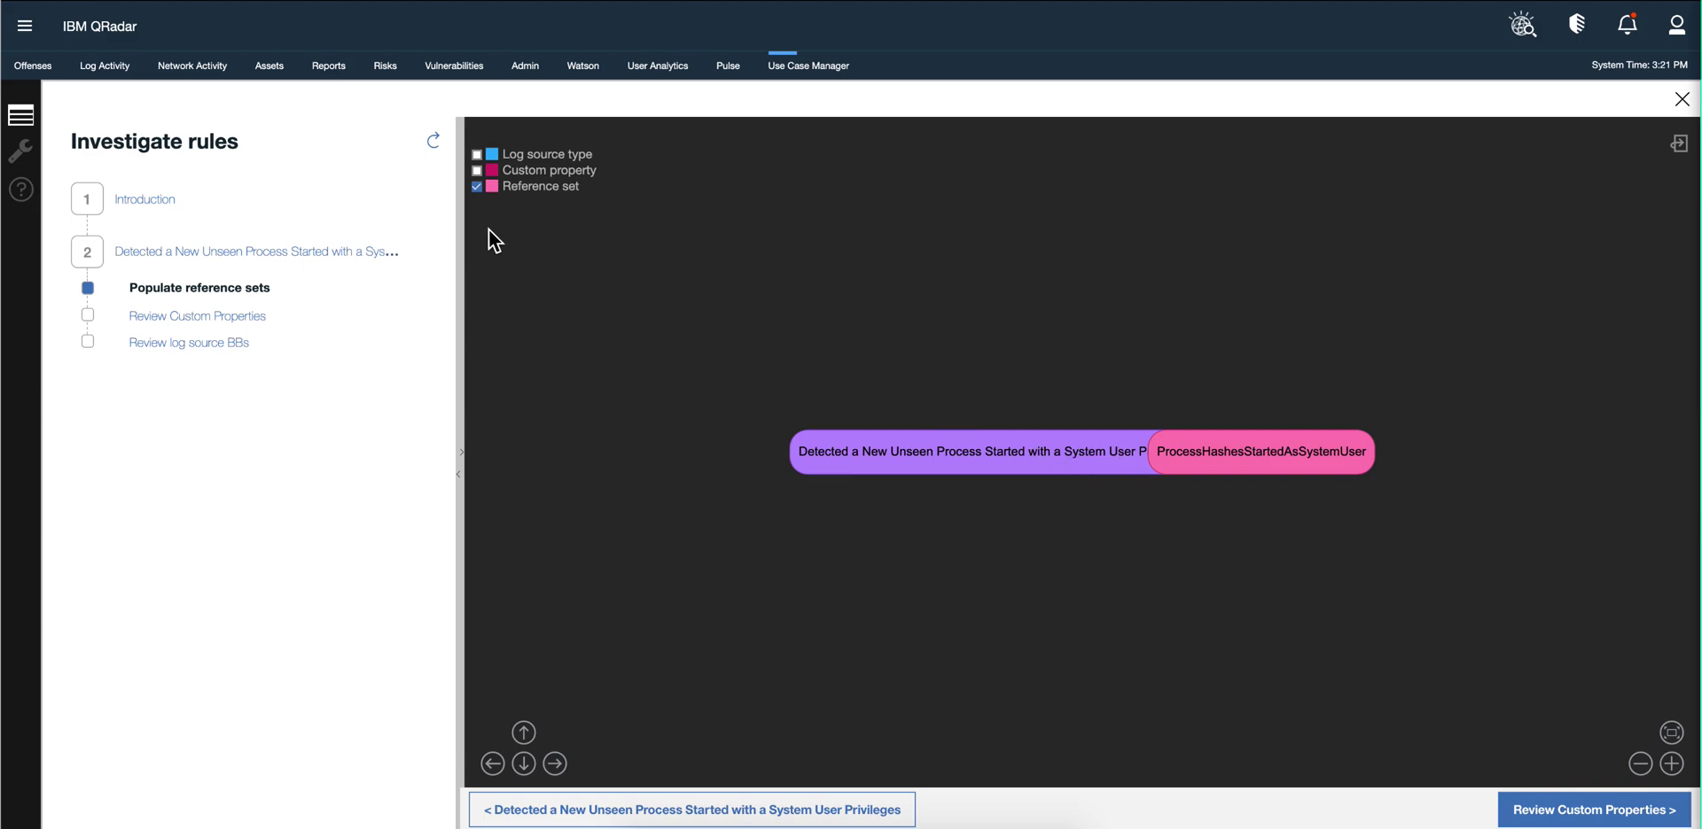
click(477, 171)
click(480, 155)
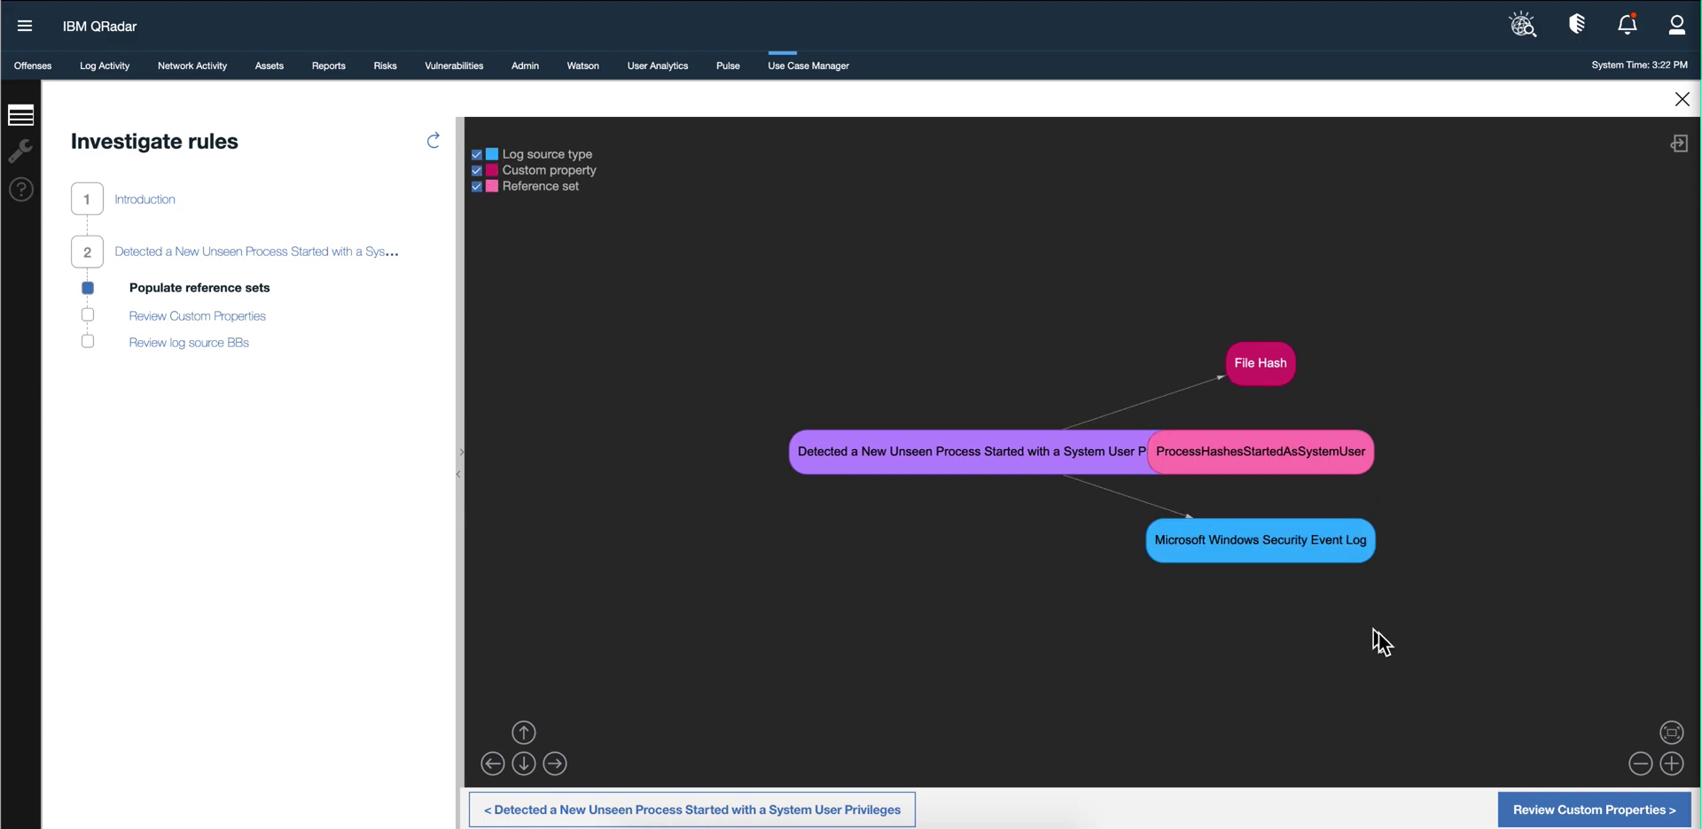
click(1578, 820)
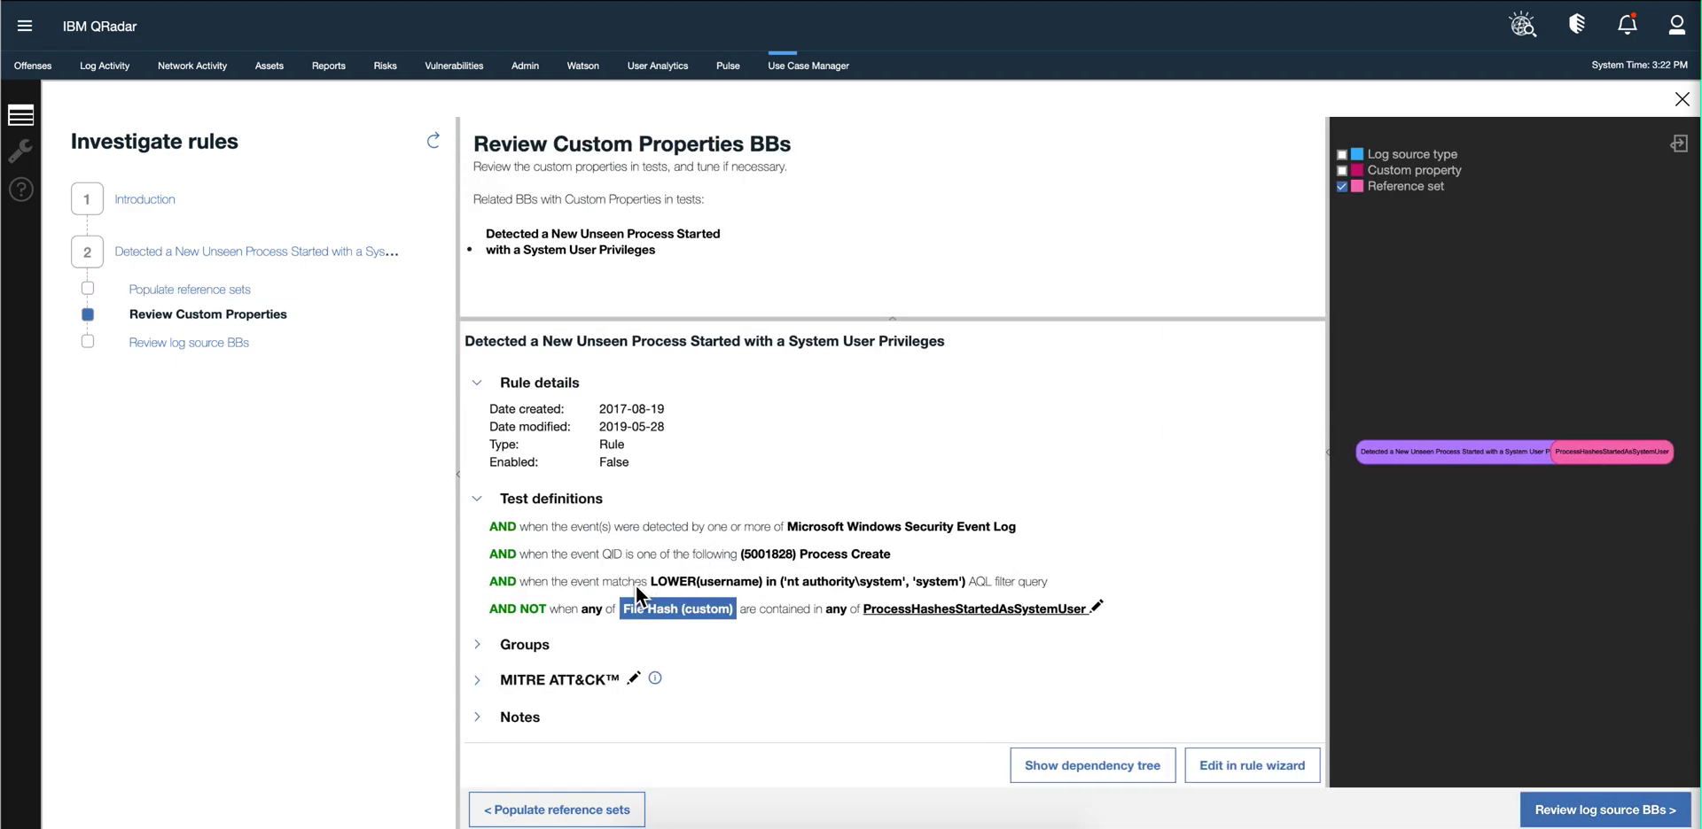
Review the rule's Privilege Escalation and Execution mapping tags, then close the investigation.
click(480, 680)
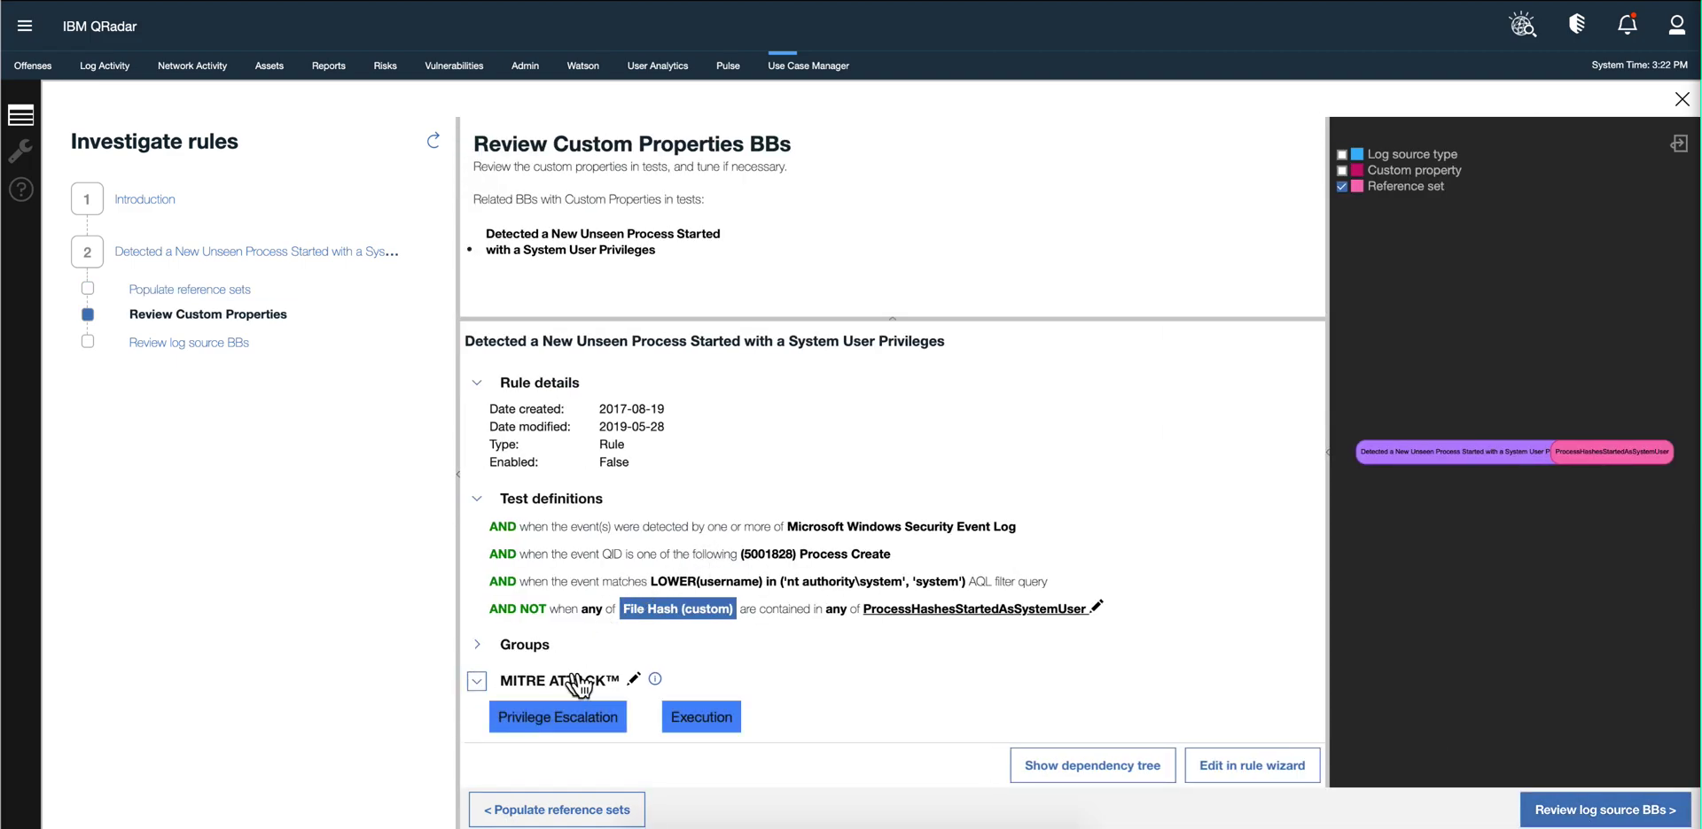
scroll(585, 673, down, 2)
mouse_move(556, 592)
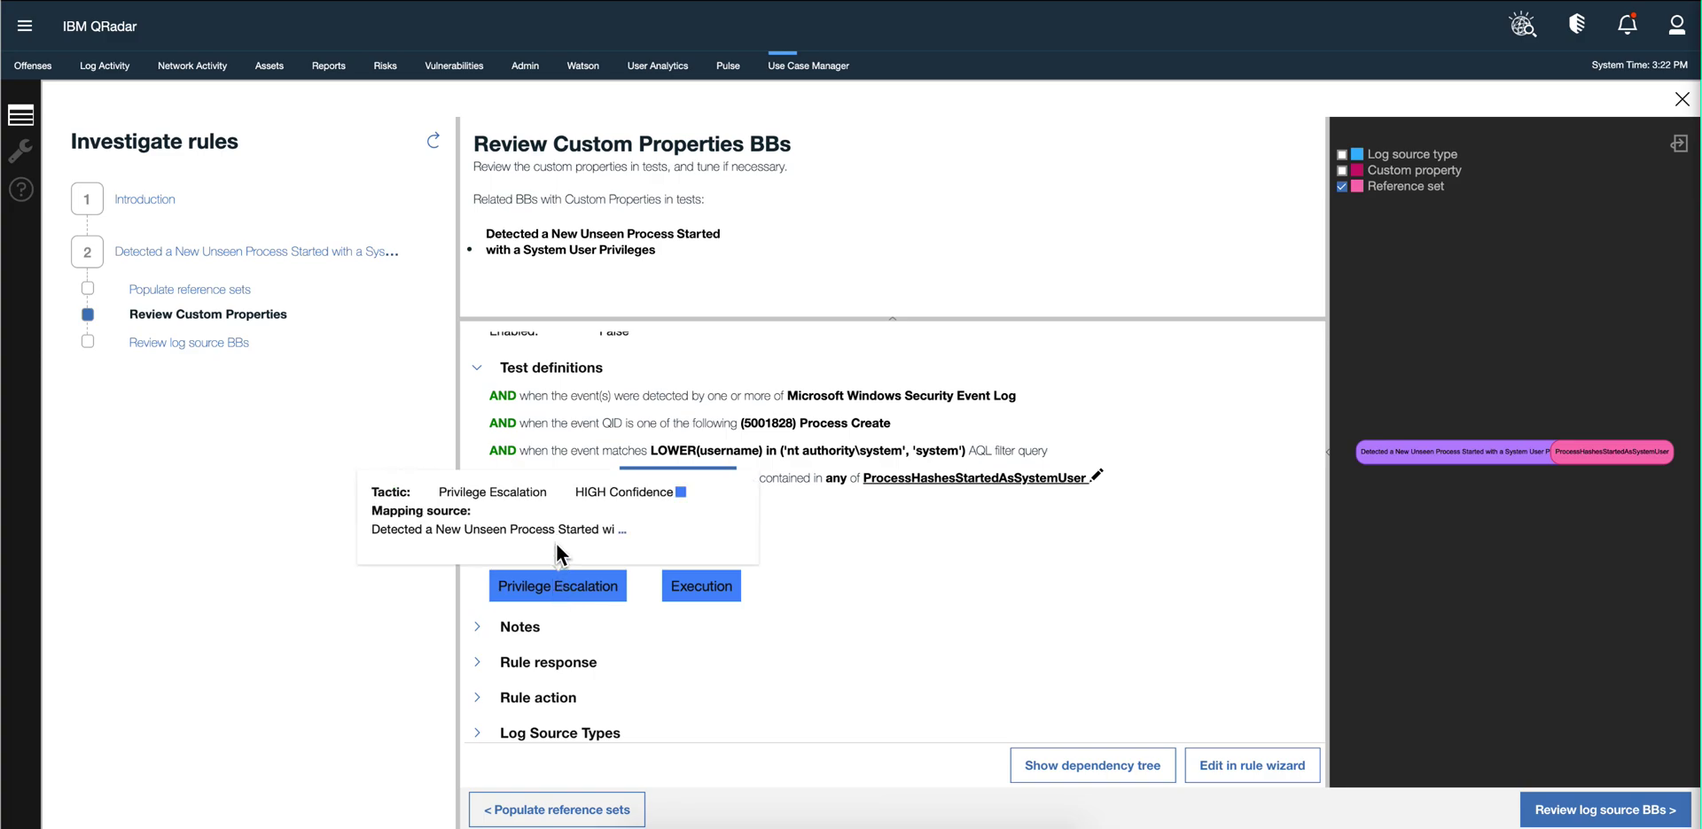
mouse_move(739, 587)
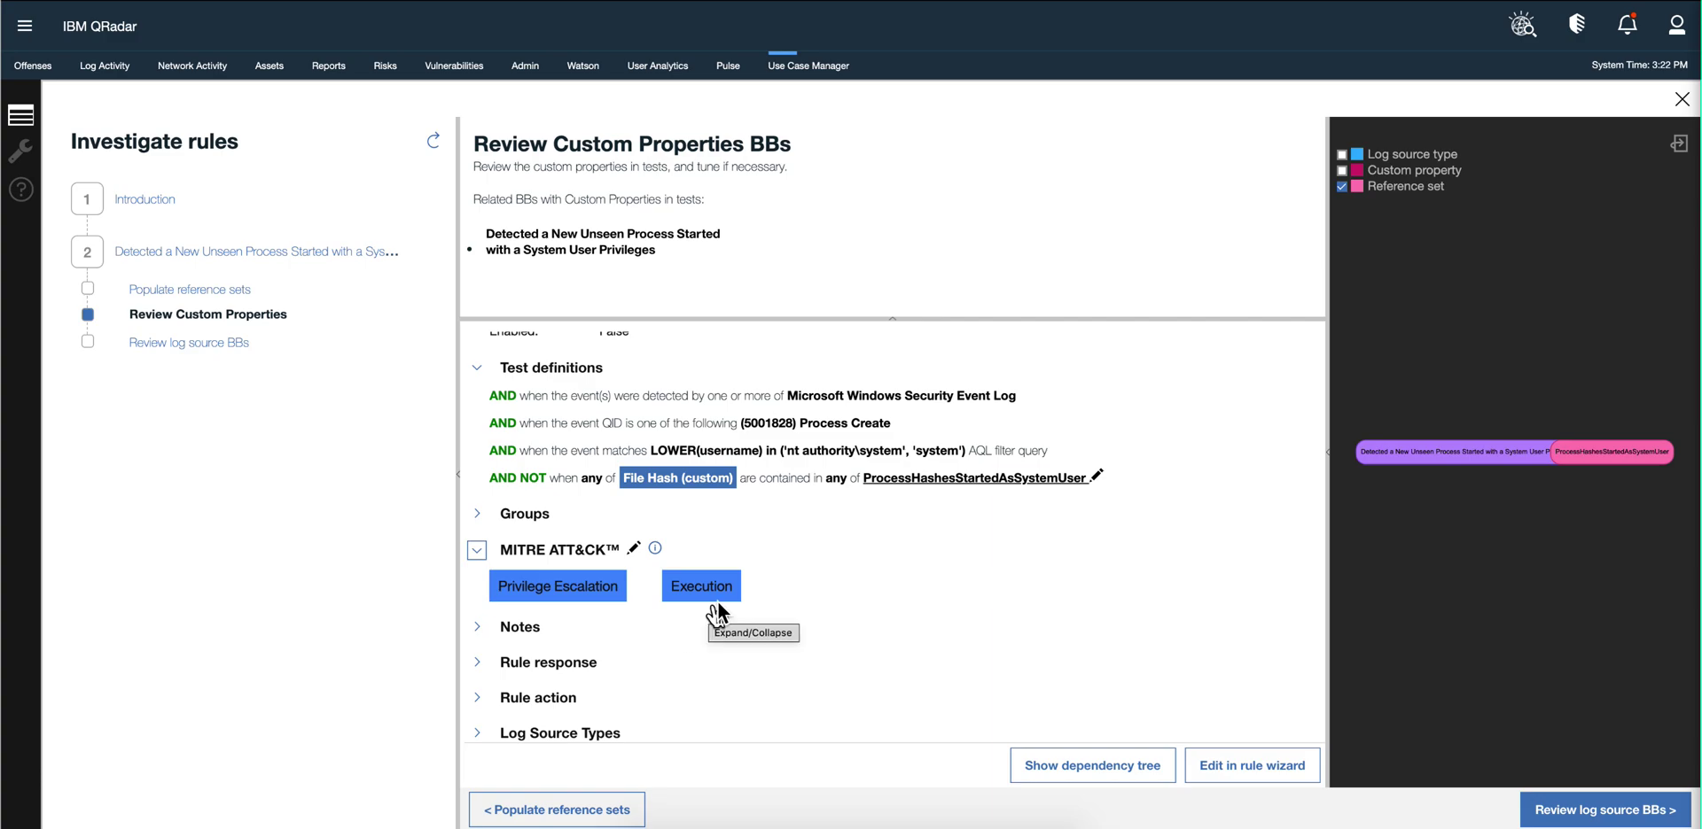
click(1682, 100)
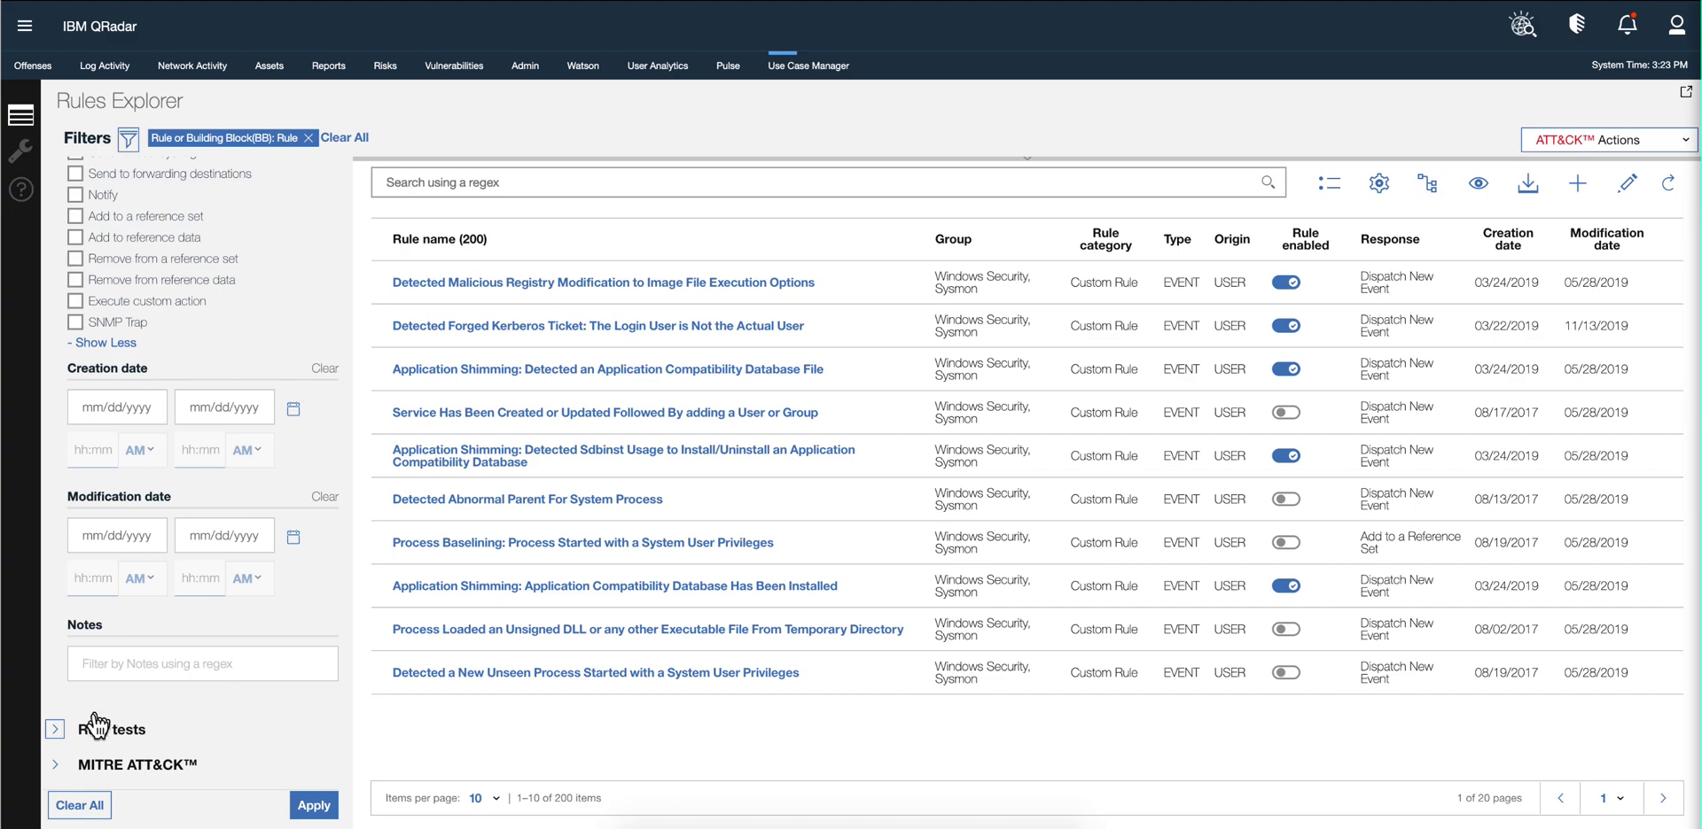
Toggle the Default Domain rule-test filter on and off, then turn on the rules graph view.
click(55, 730)
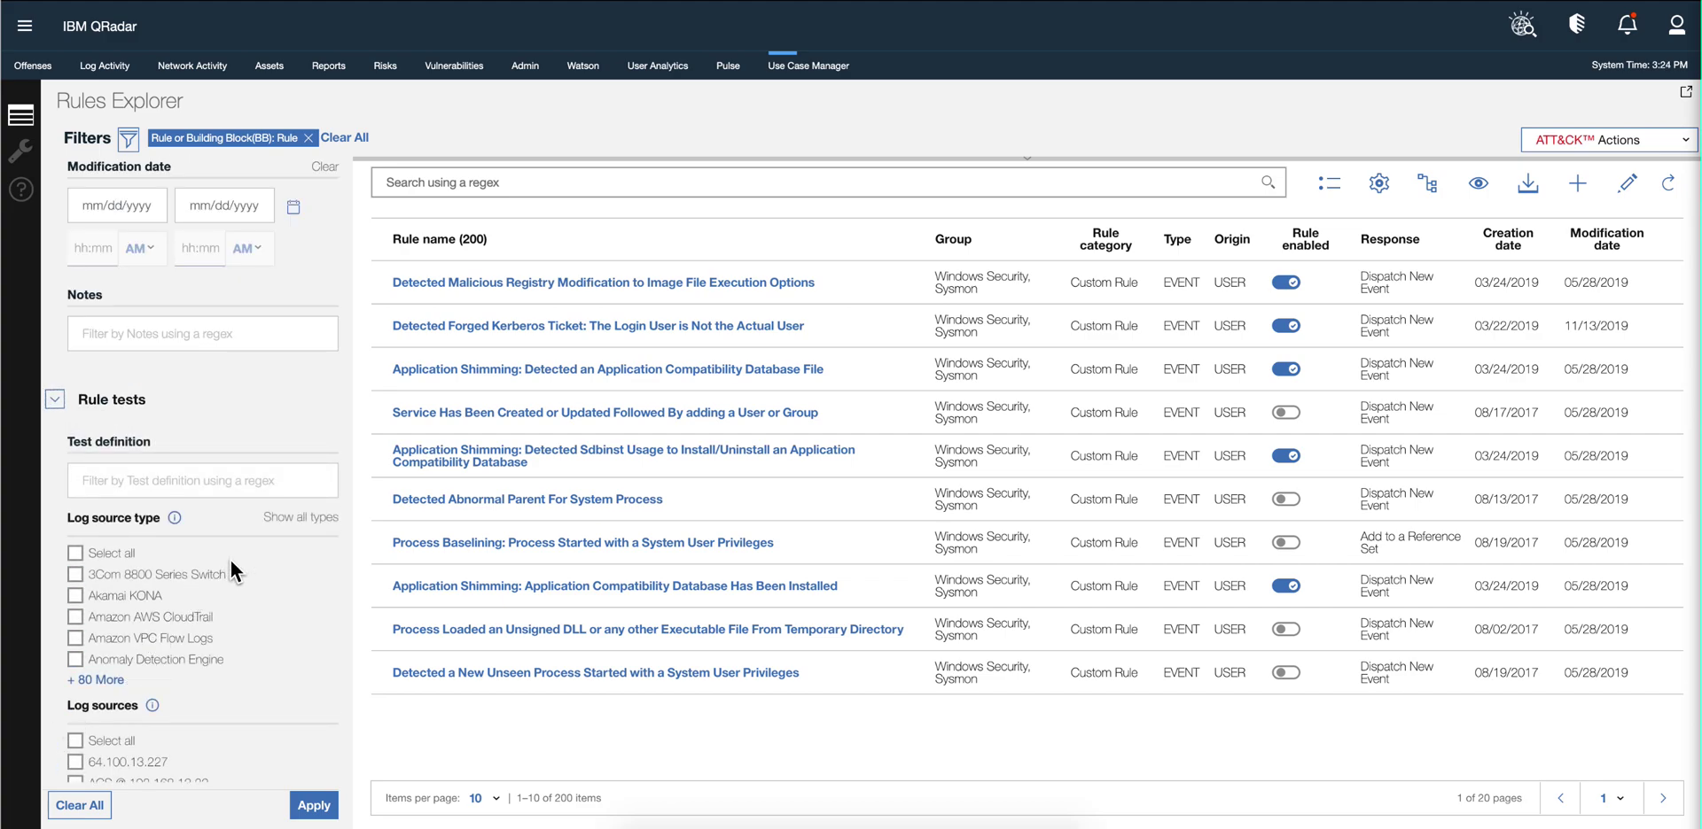
scroll(209, 580, down, 5)
scroll(209, 584, down, 5)
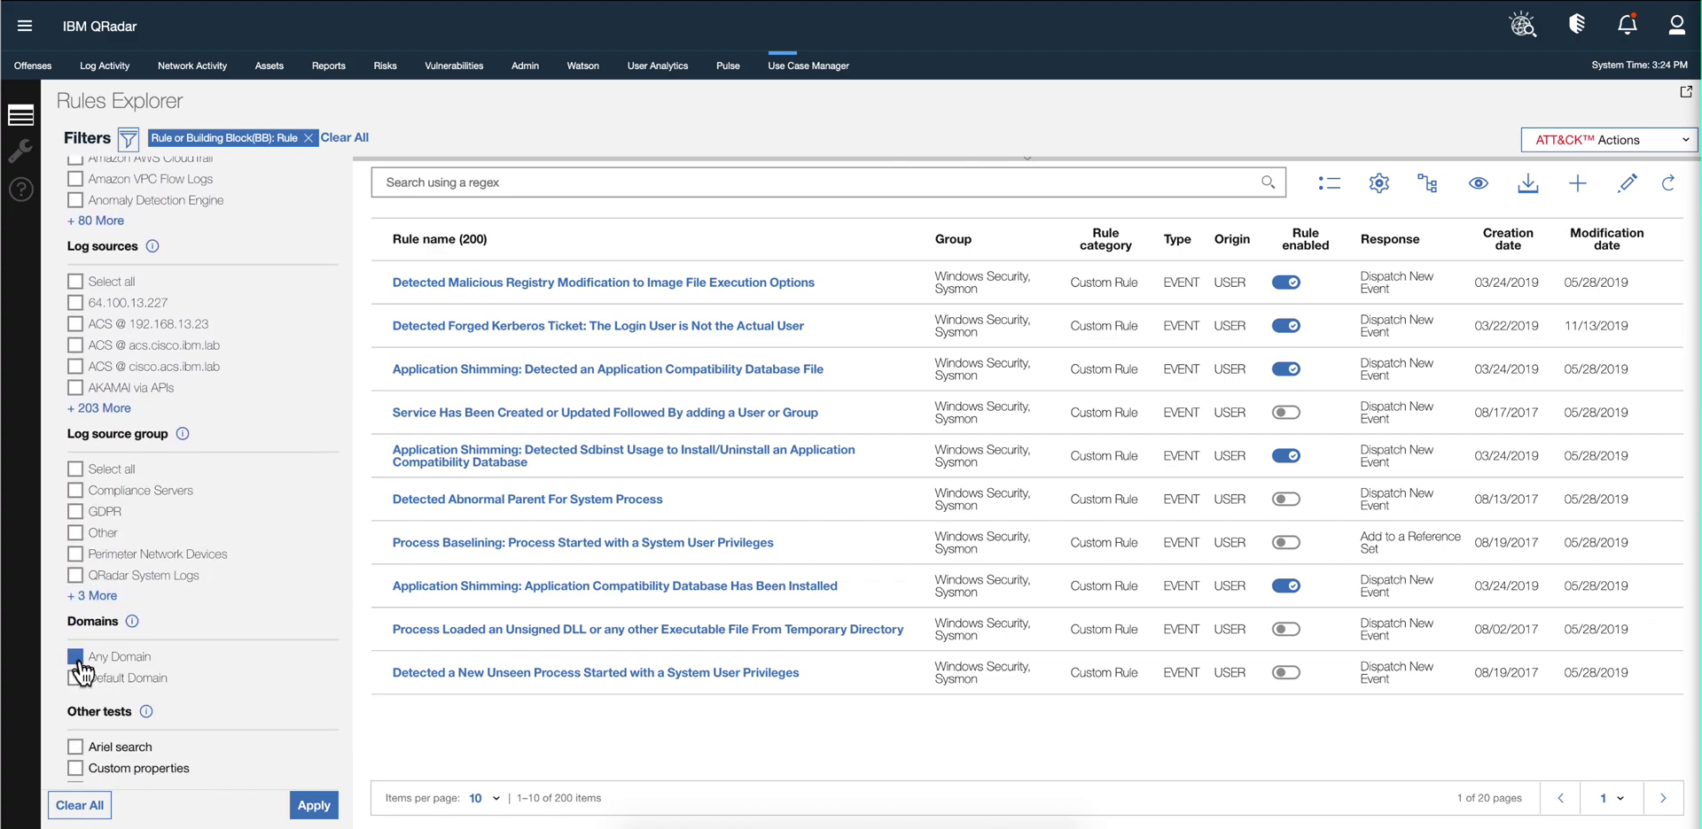
click(76, 678)
click(75, 678)
click(1480, 186)
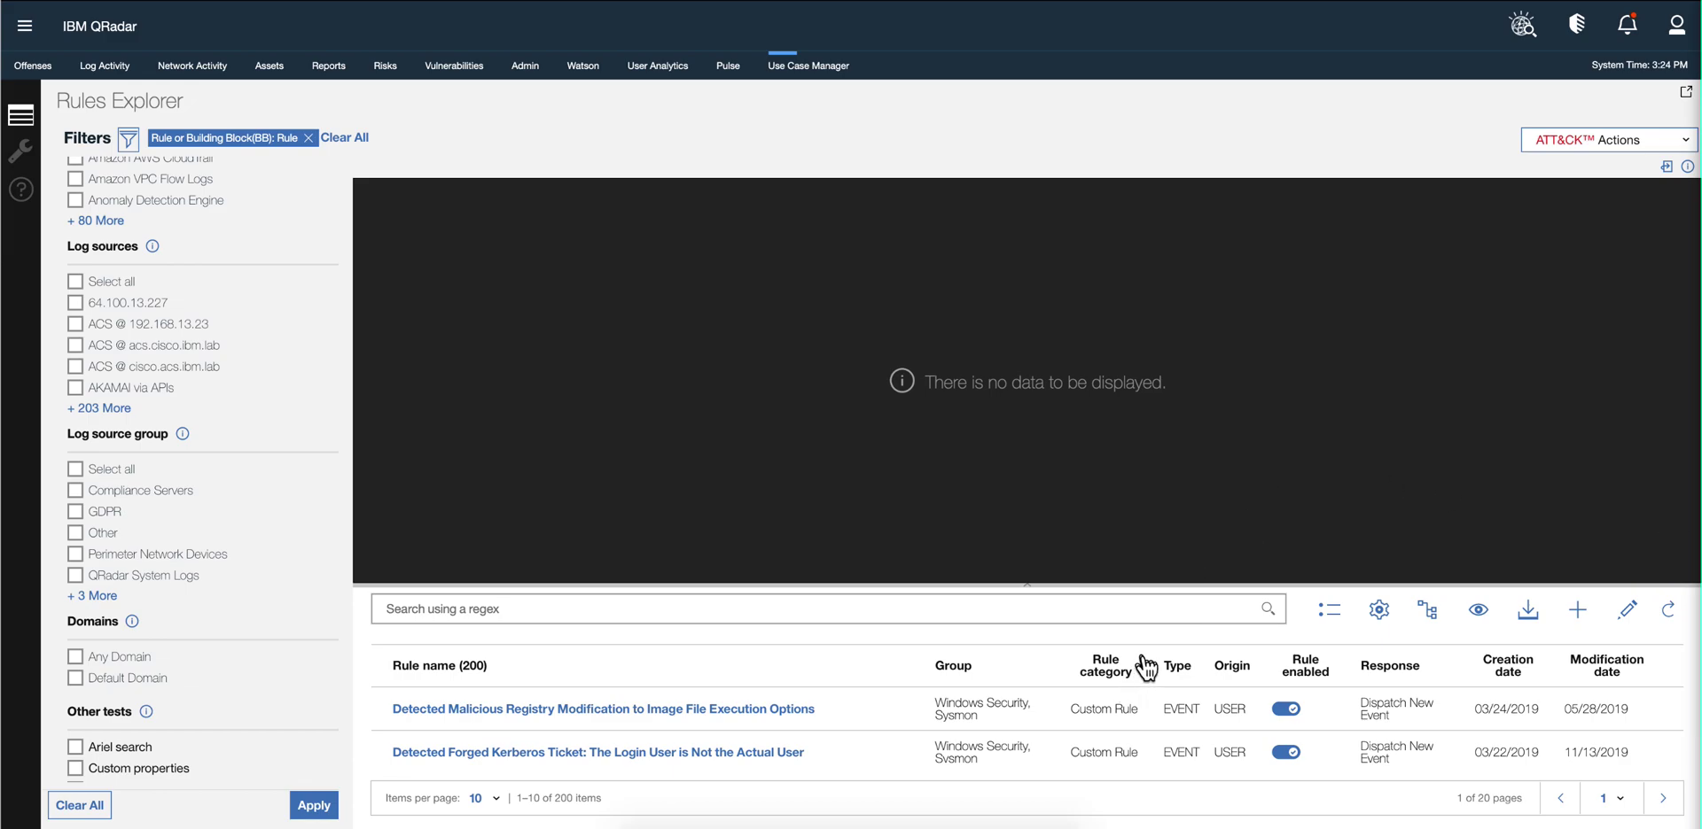
Open the ATT&CK coverage map, the Bypass User Account Control doc, then Admin API Docs.
click(1552, 158)
click(1550, 170)
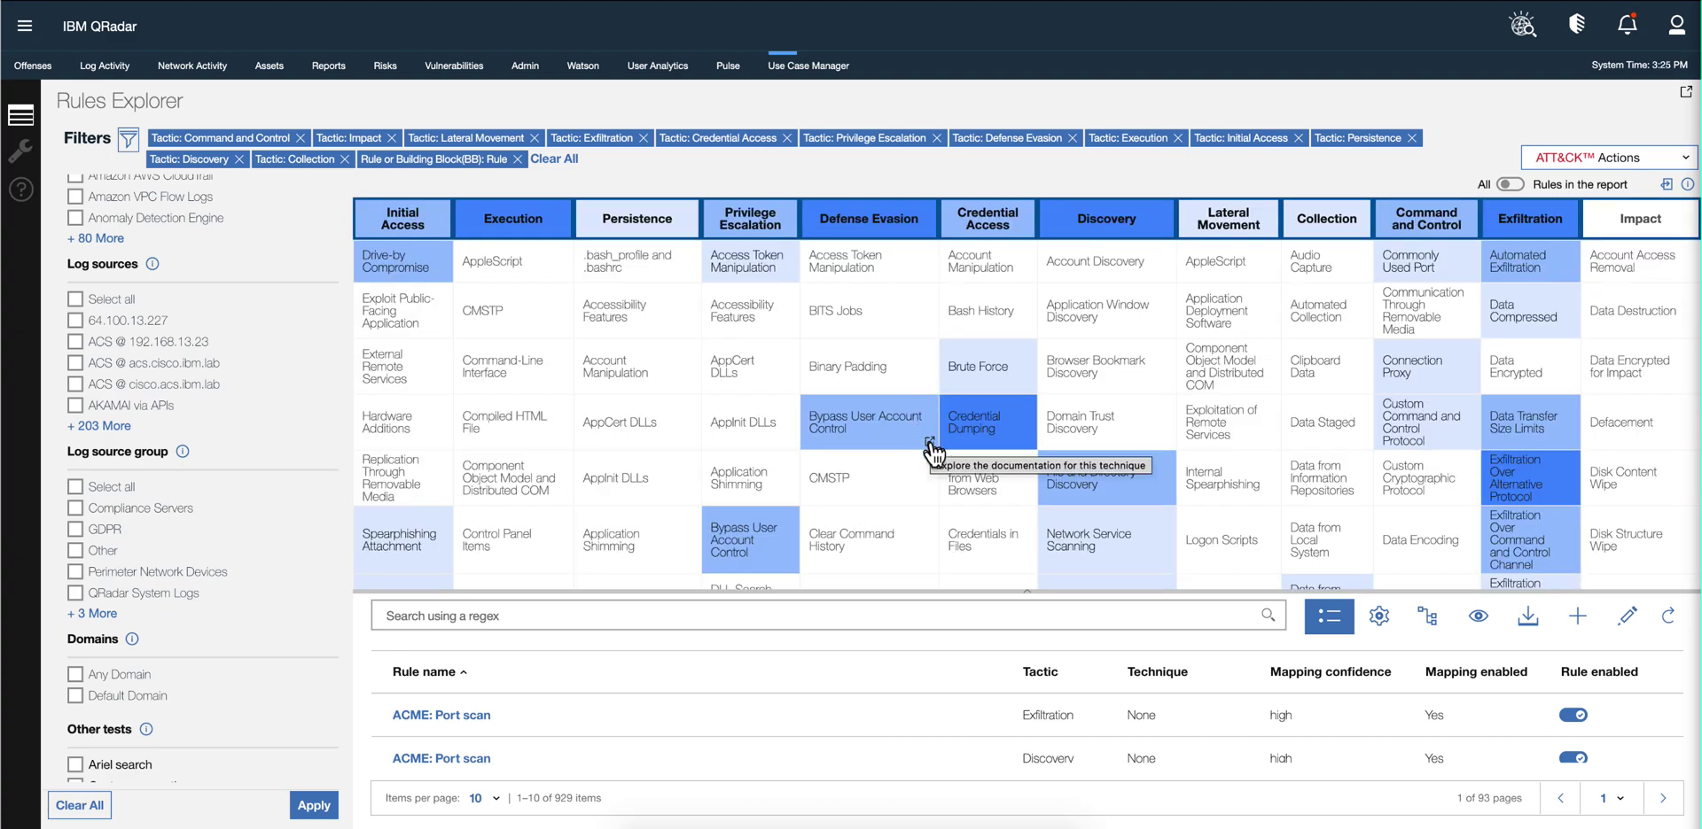
click(929, 442)
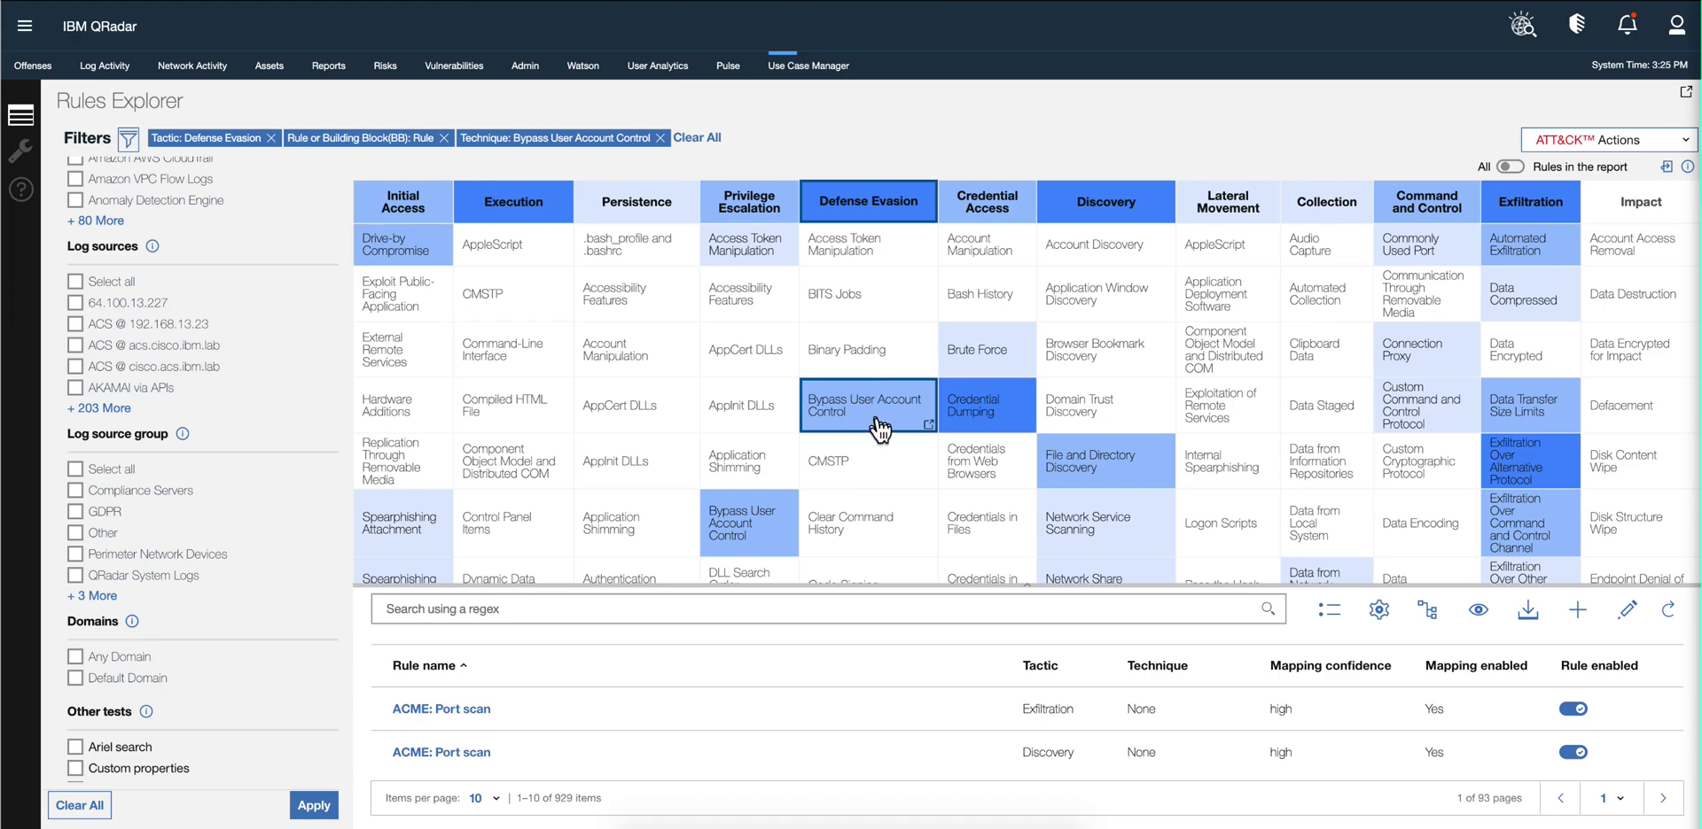
click(526, 68)
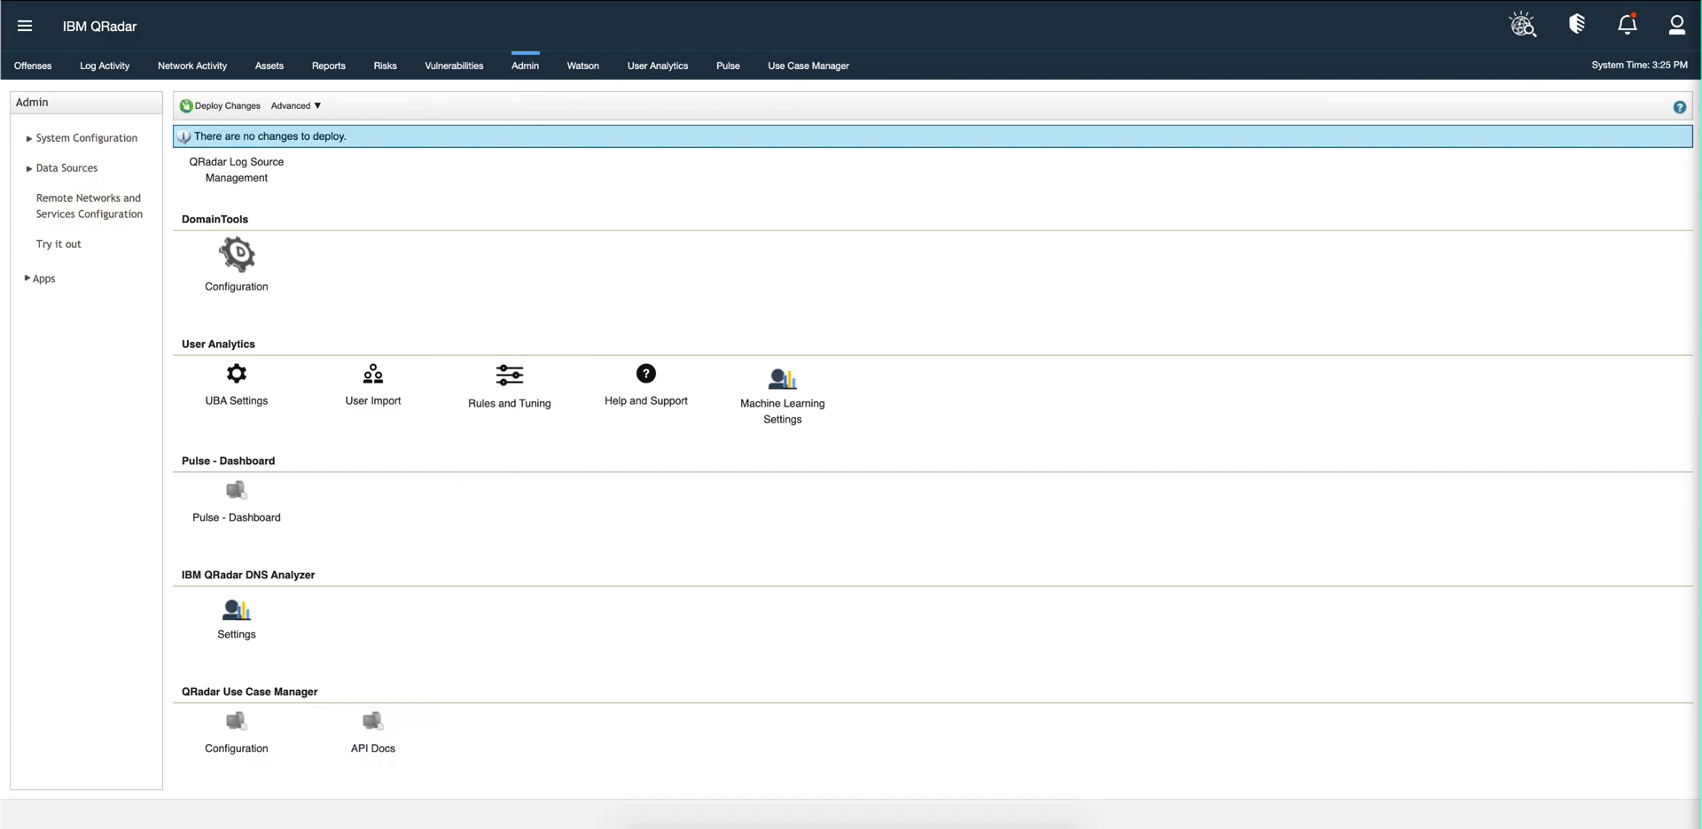
click(384, 749)
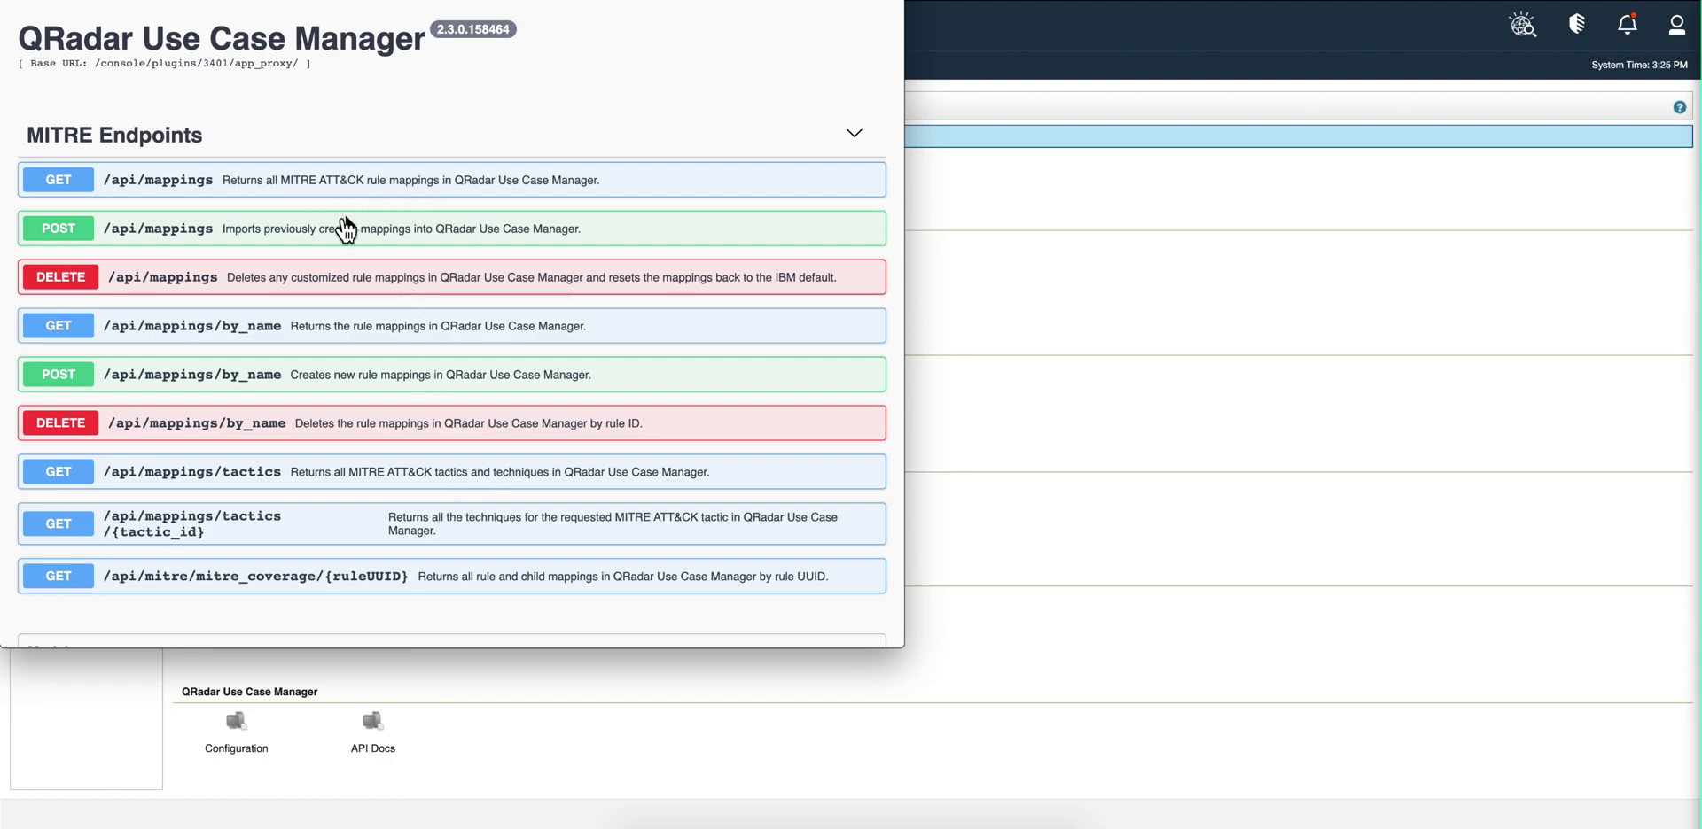
scroll(346, 250, down, 3)
scroll(345, 249, up, 3)
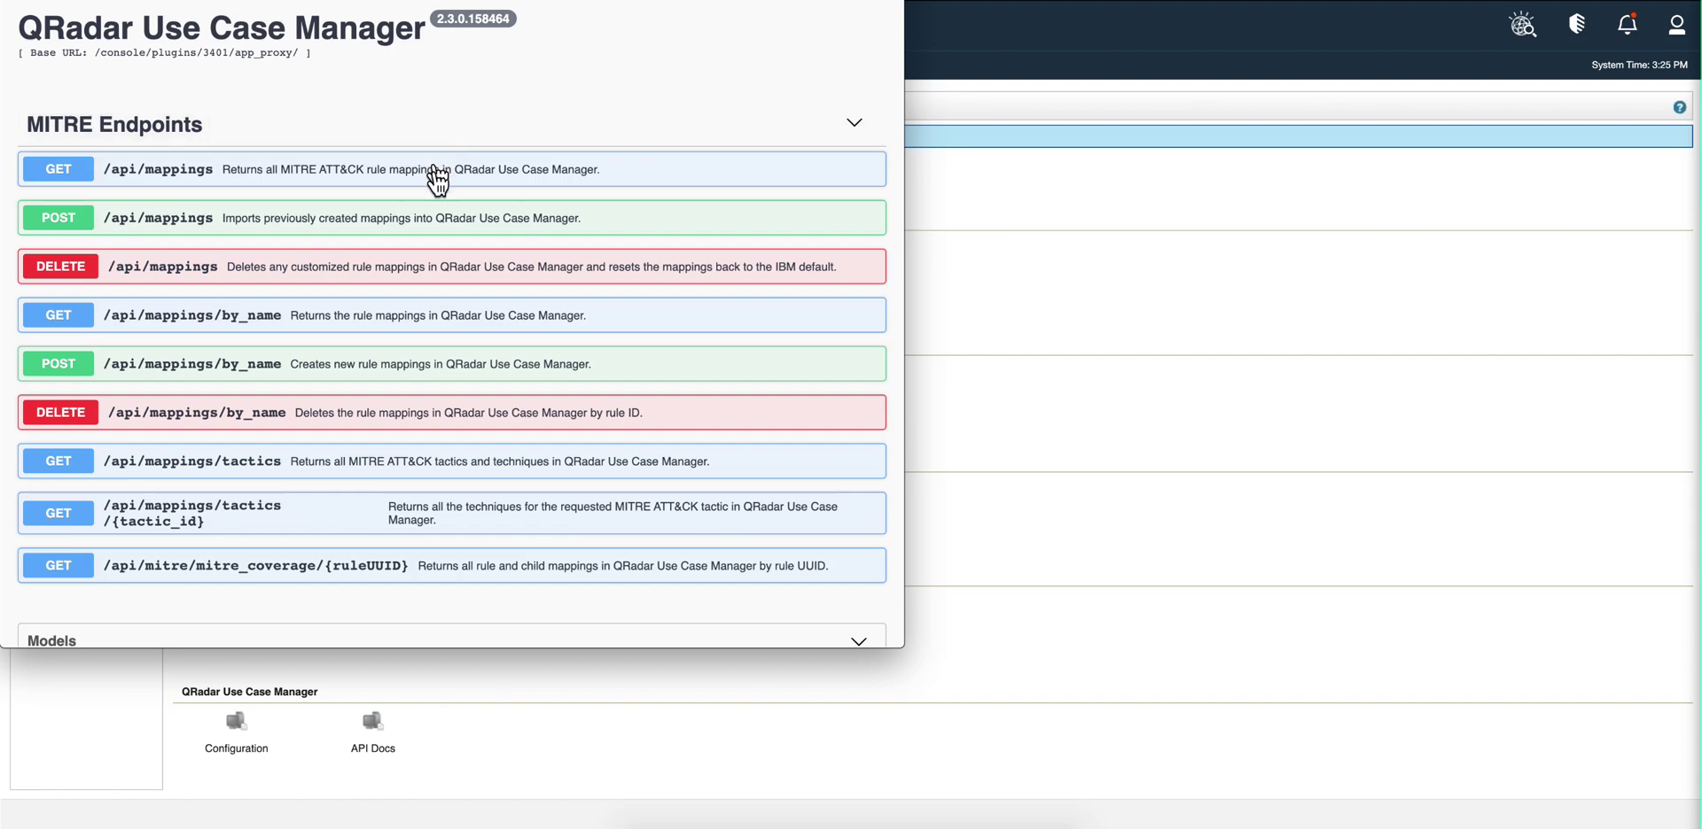
scroll(434, 216, down, 1)
scroll(440, 219, up, 1)
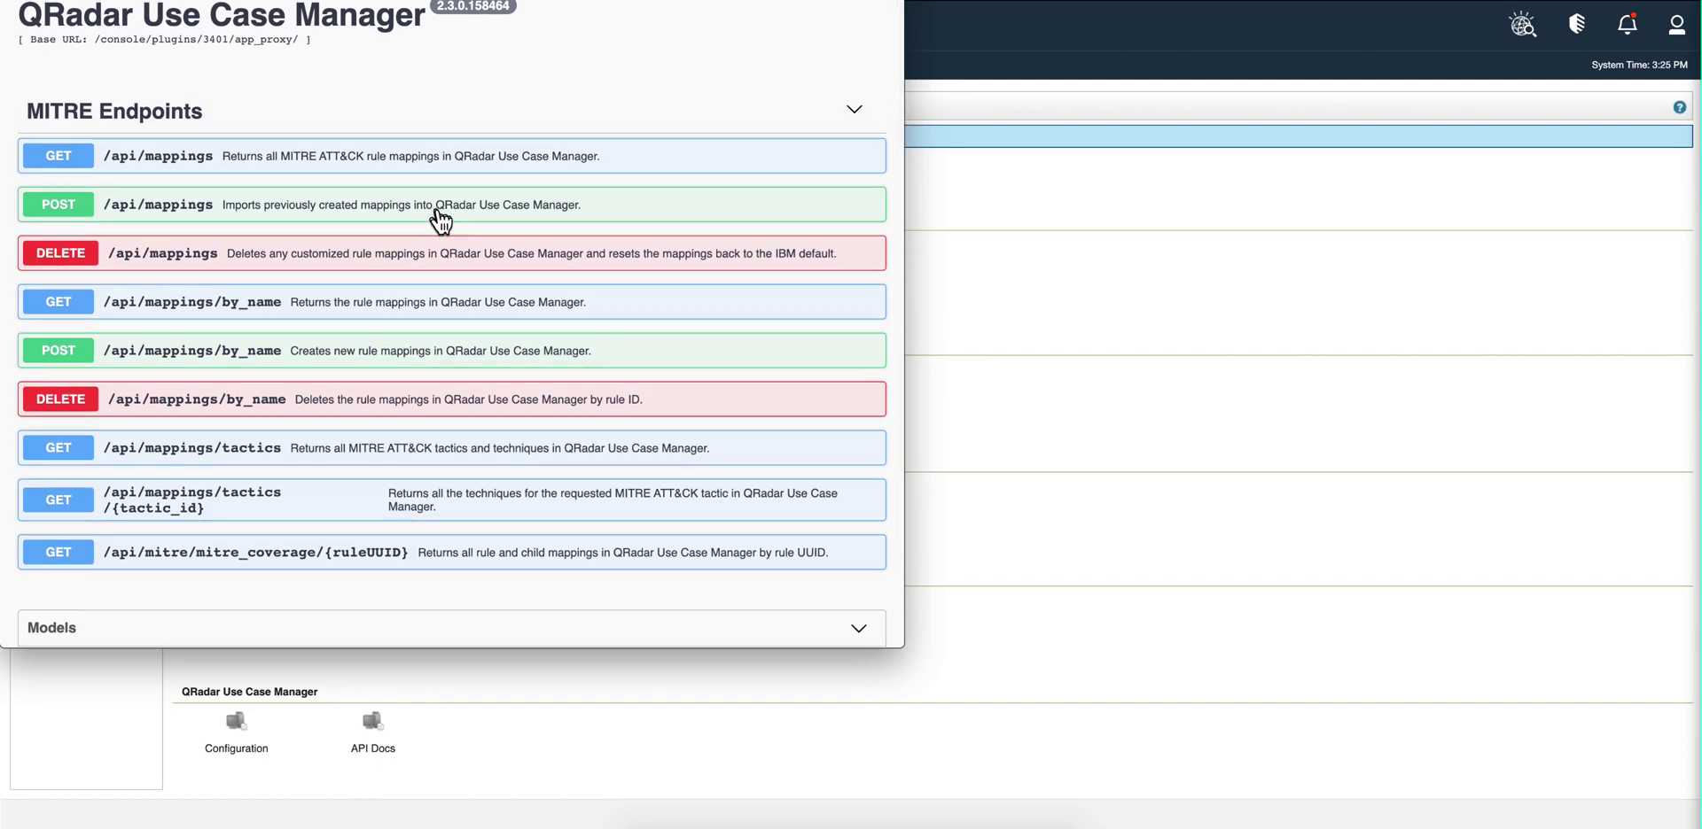